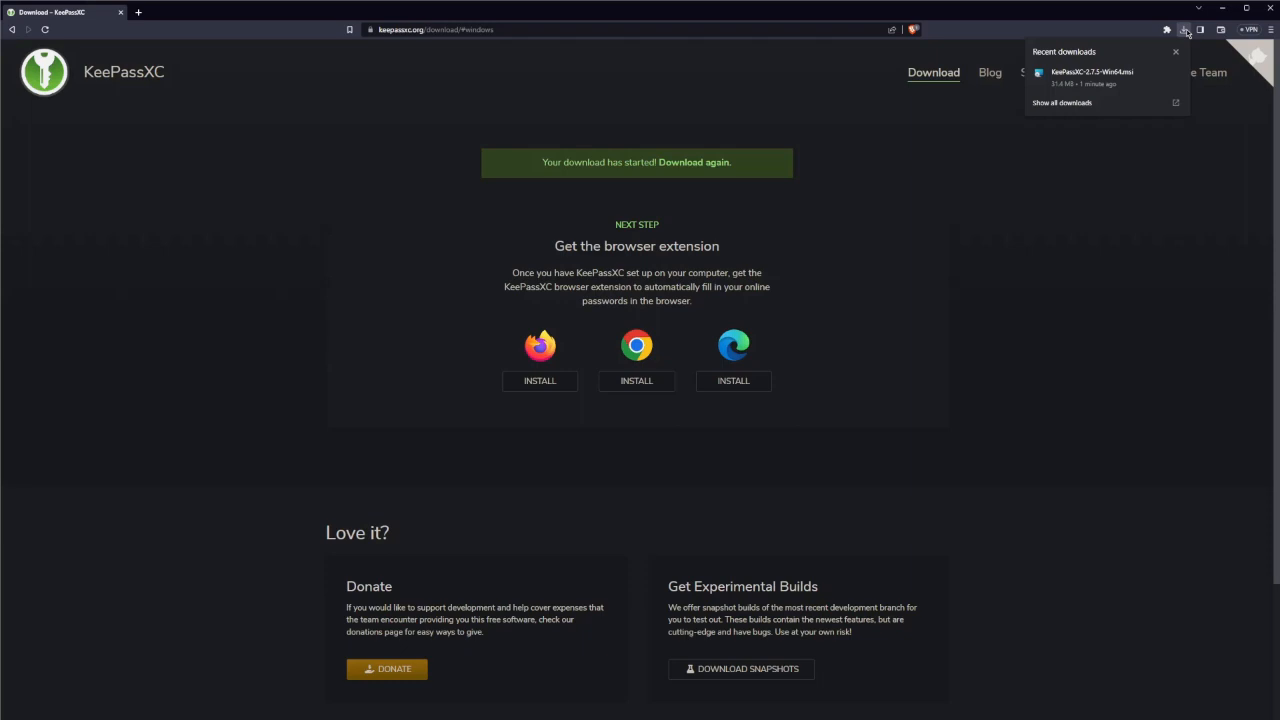
Install KeePassXC 2.7.5 into C:\Program Files\KeePassXC\ after accepting the license agreement
left_click(1087, 79)
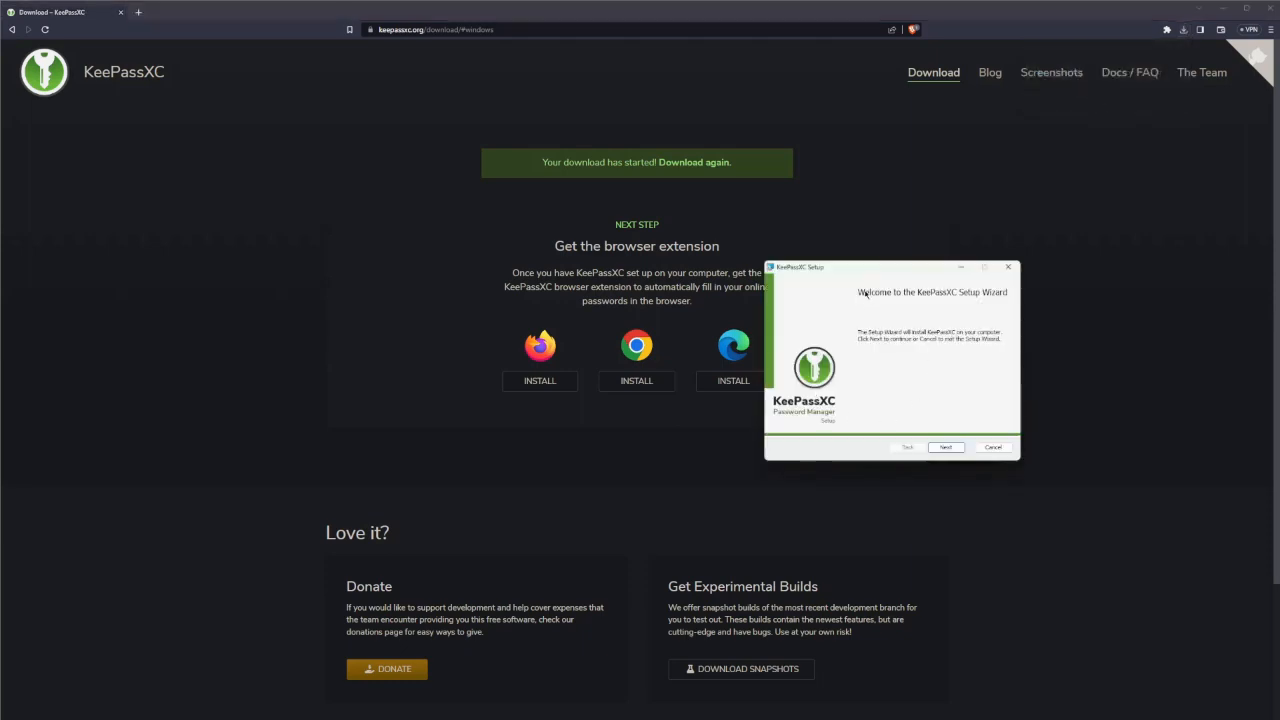
left_click_drag(863, 266, 608, 210)
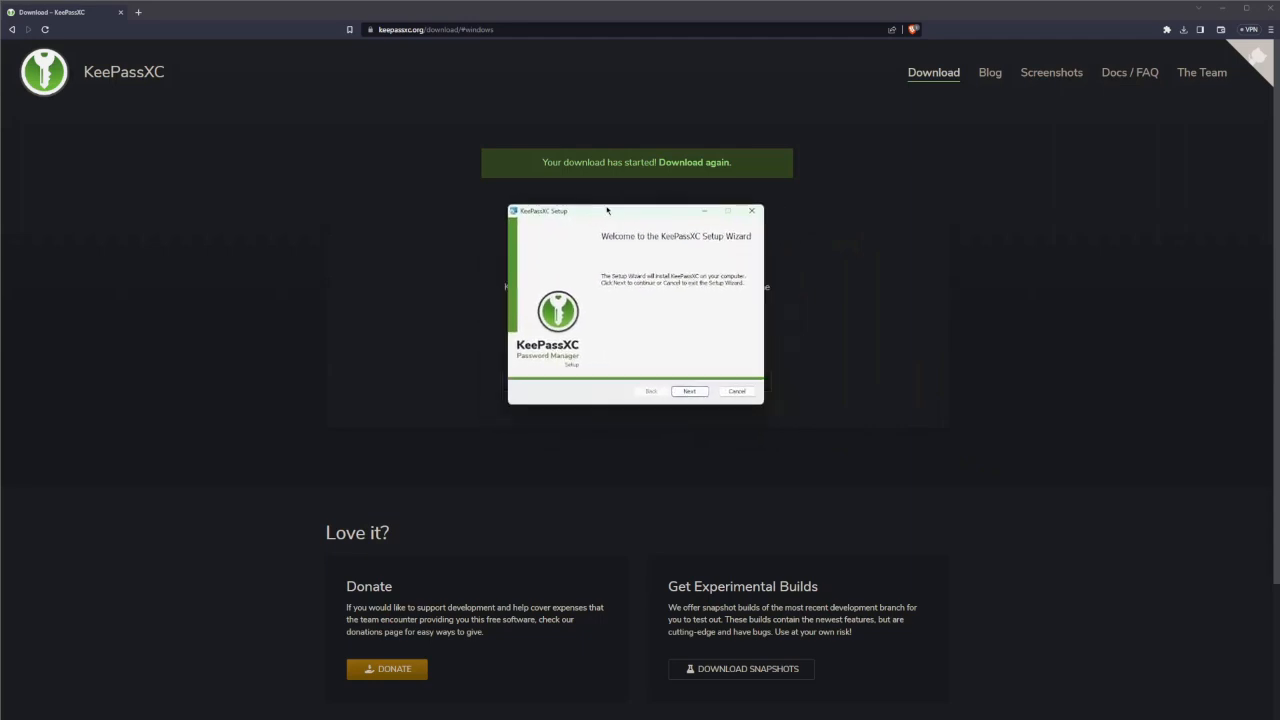
left_click(688, 391)
left_click_drag(746, 268, 746, 340)
left_click(526, 366)
left_click(689, 390)
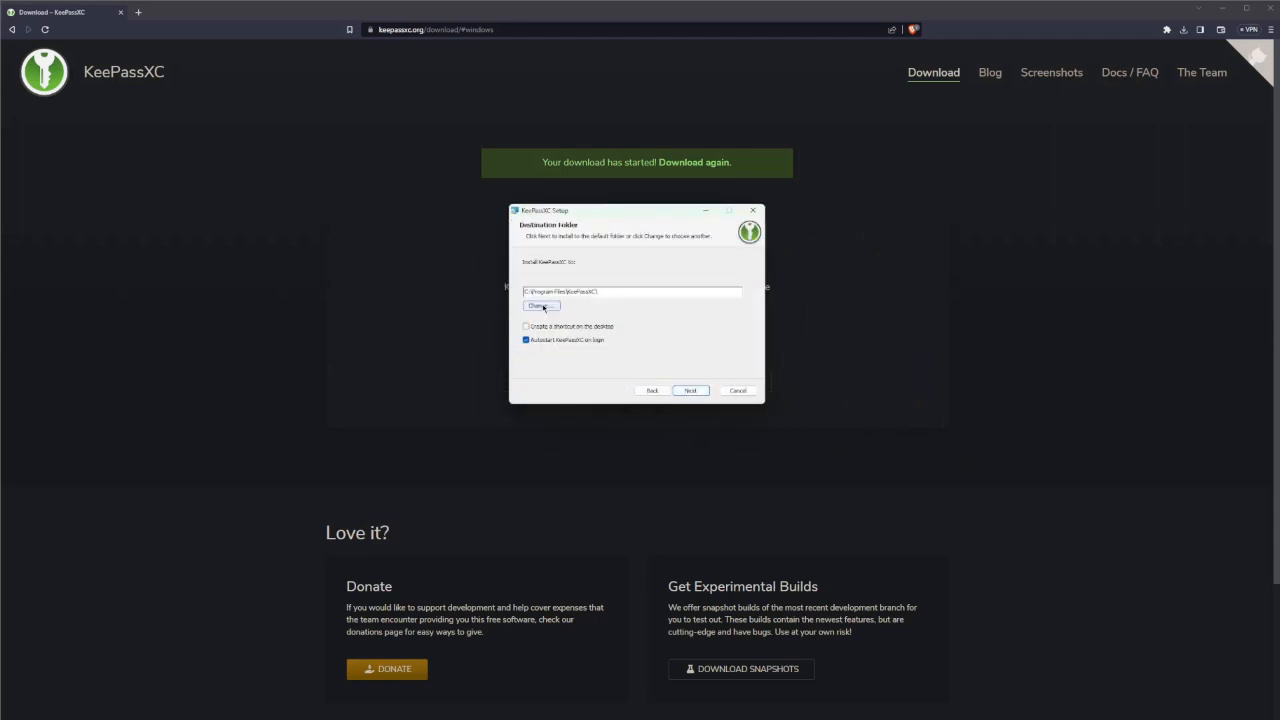
left_click(689, 391)
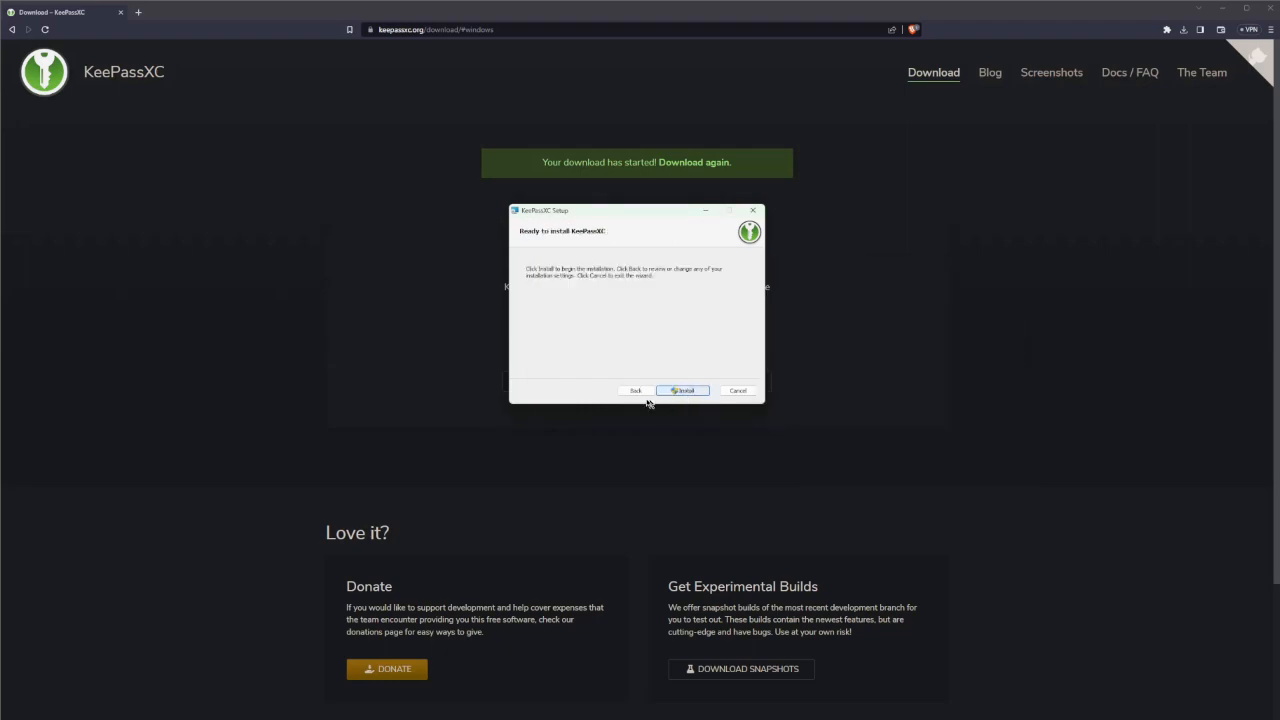
left_click(688, 391)
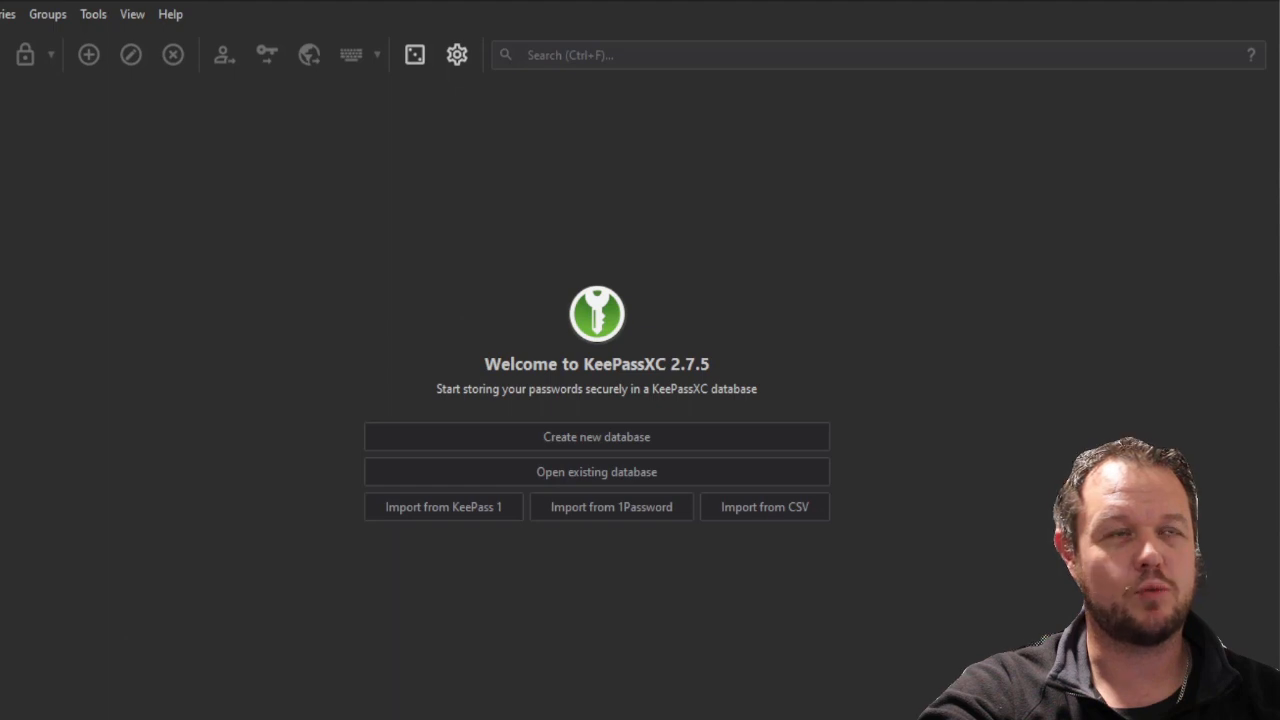
Create a database named Passwords with 2.5 s decryption time and AES 256-bit encryption
left_click(671, 437)
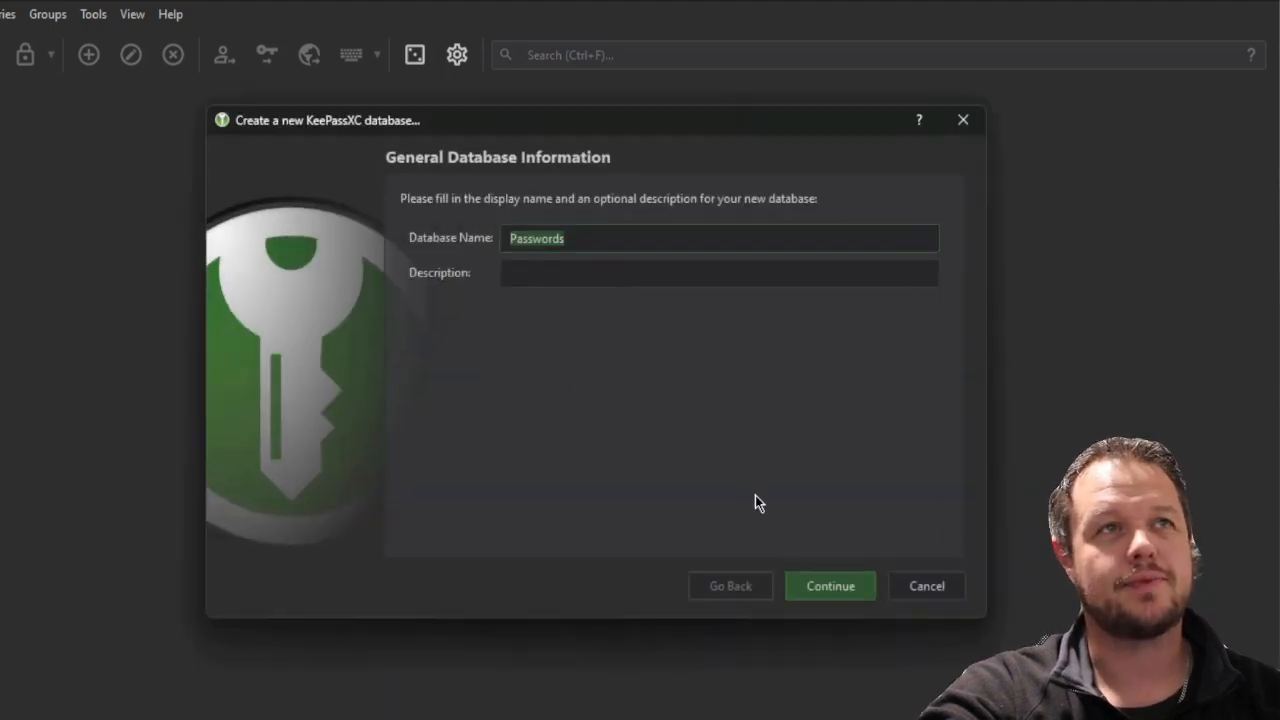
left_click(833, 585)
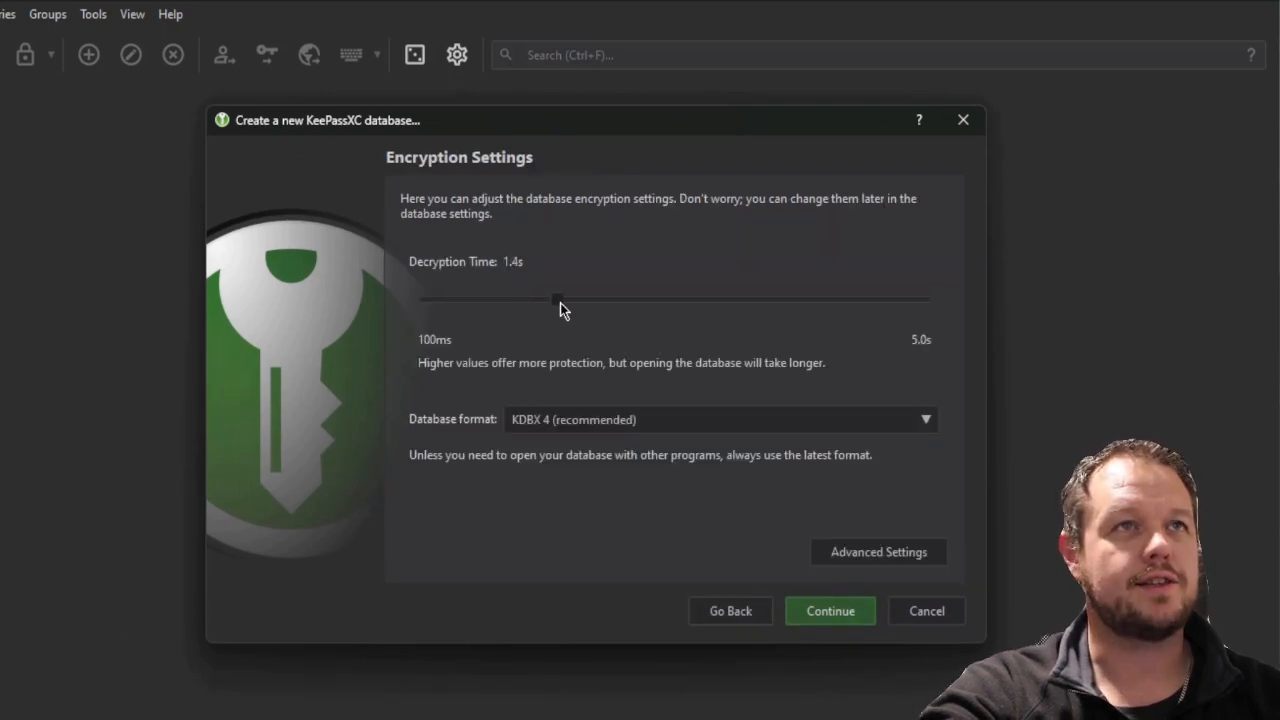
left_click_drag(560, 303, 671, 315)
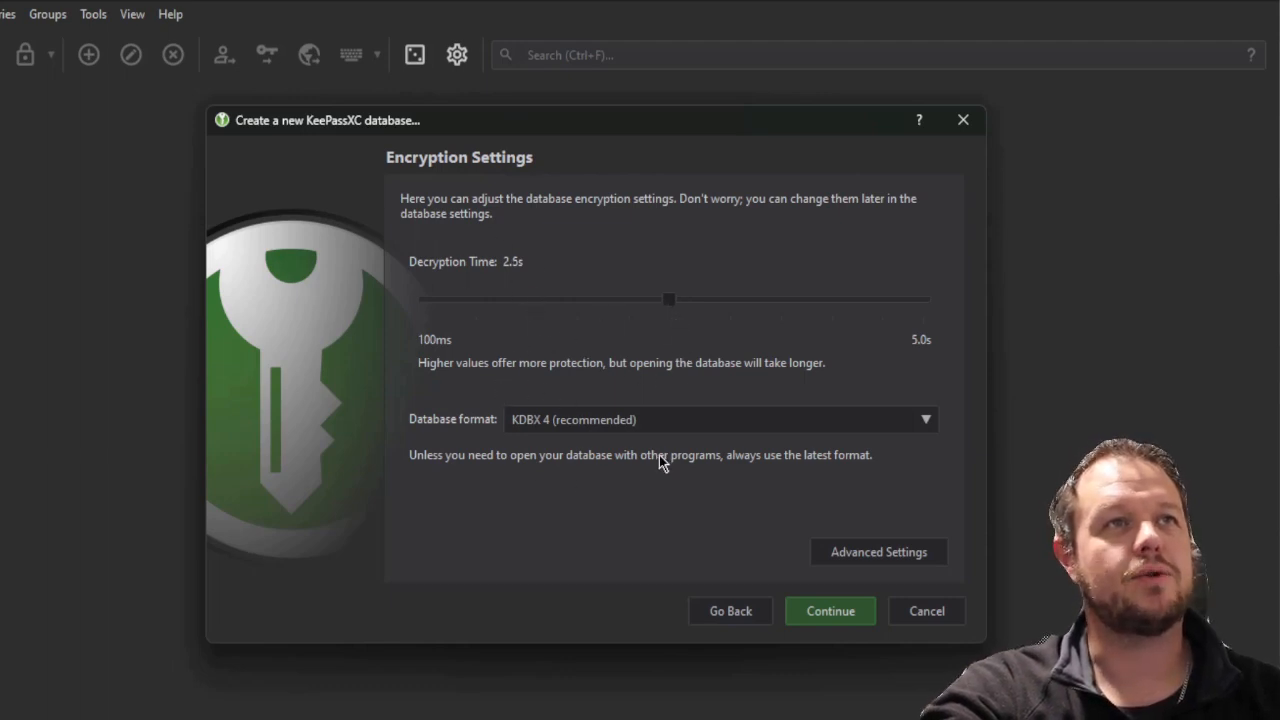
left_click(857, 552)
left_click(604, 258)
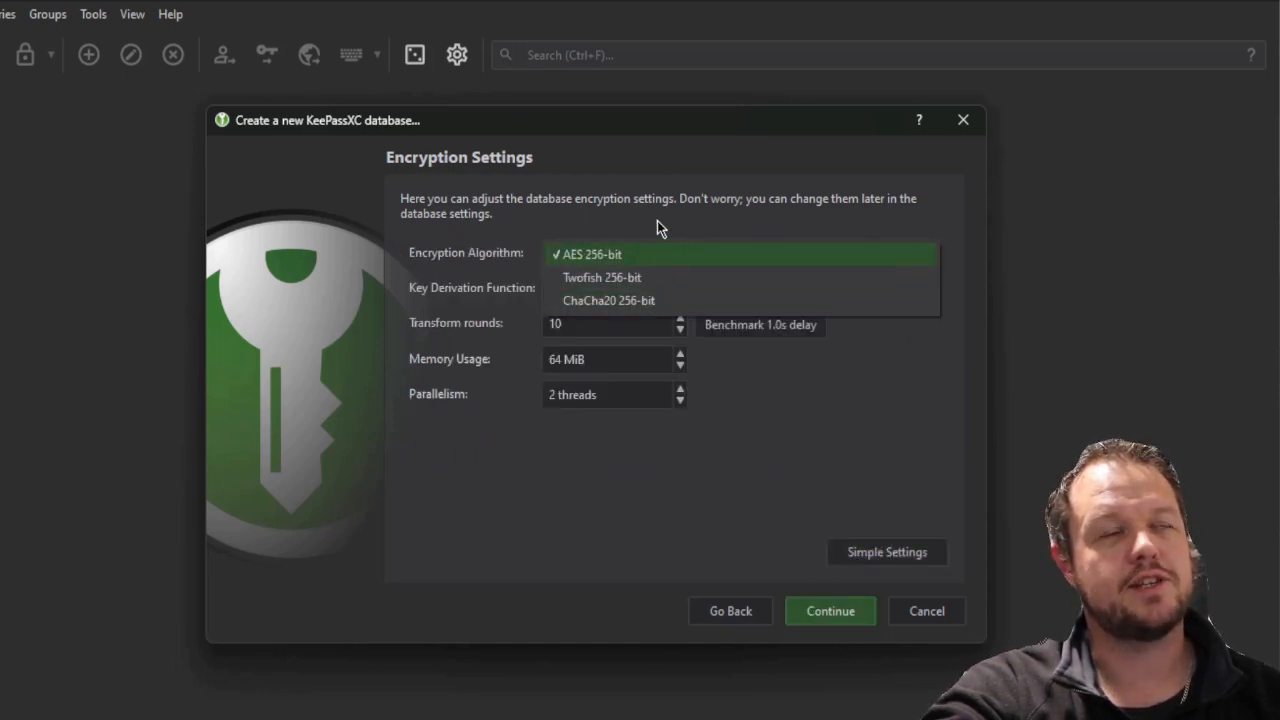
left_click(545, 257)
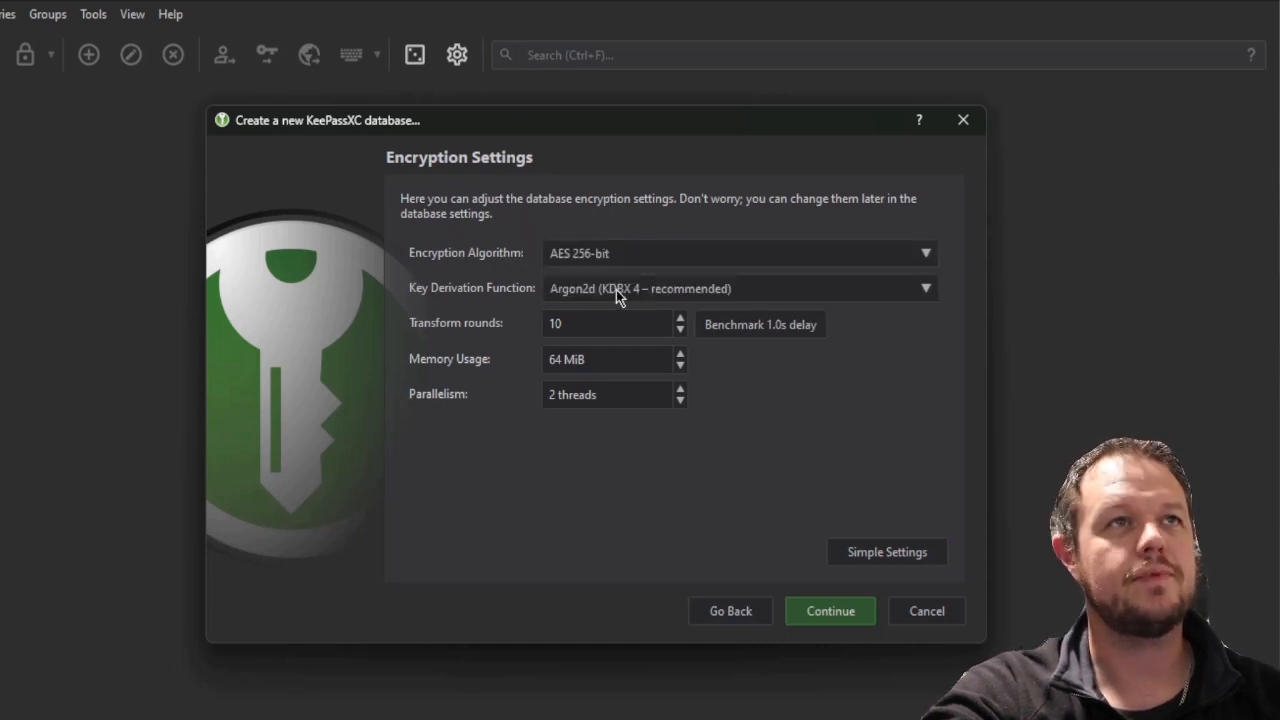
left_click(820, 612)
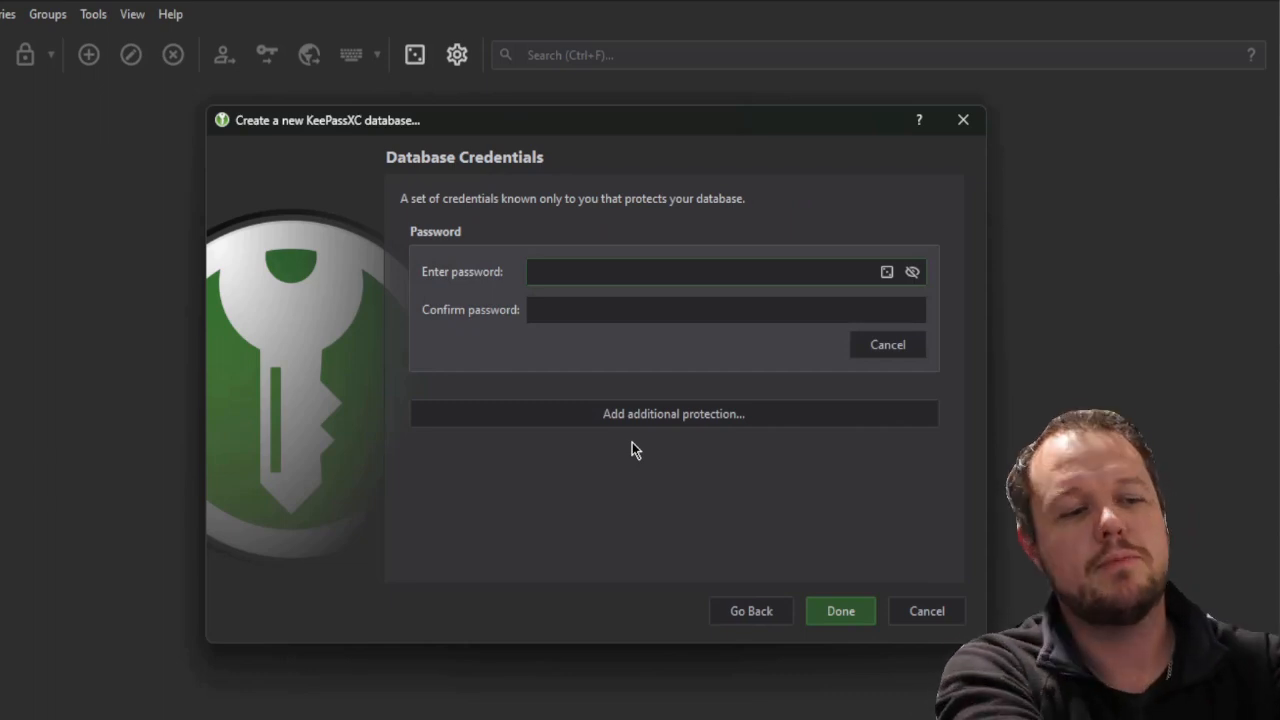
Enter and confirm the database's master password
type("abc")
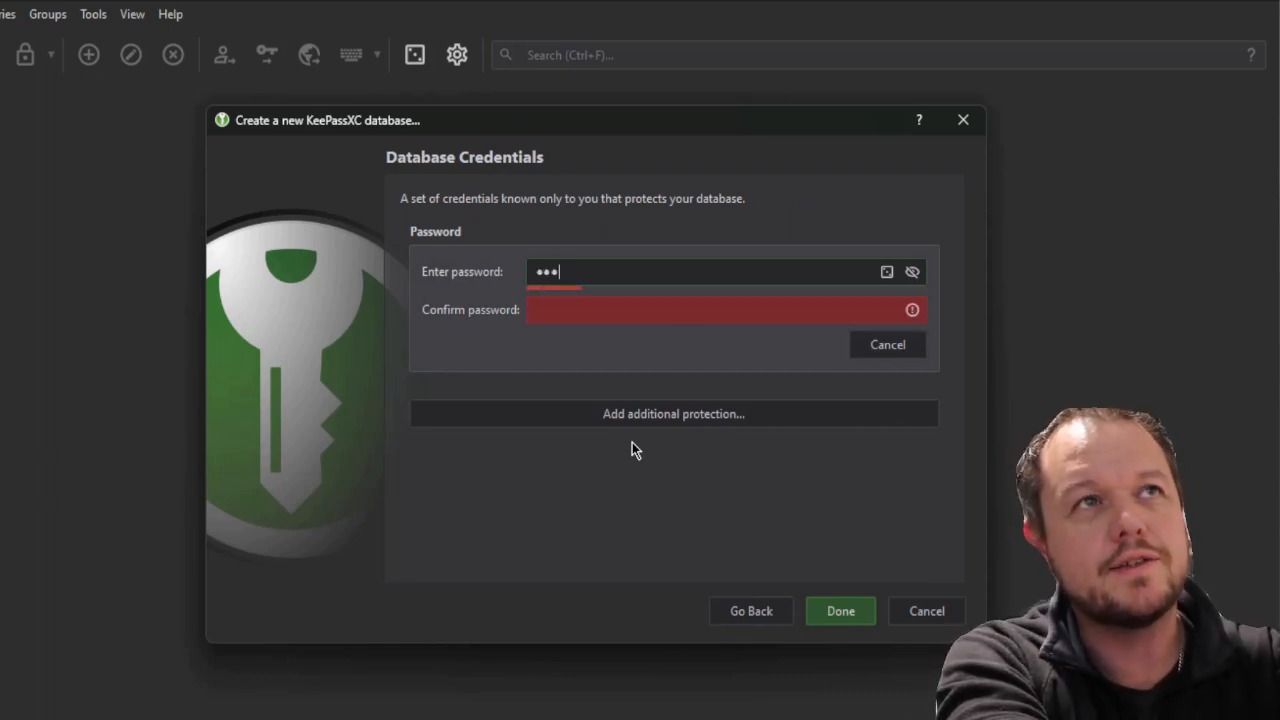
type("defghijkl")
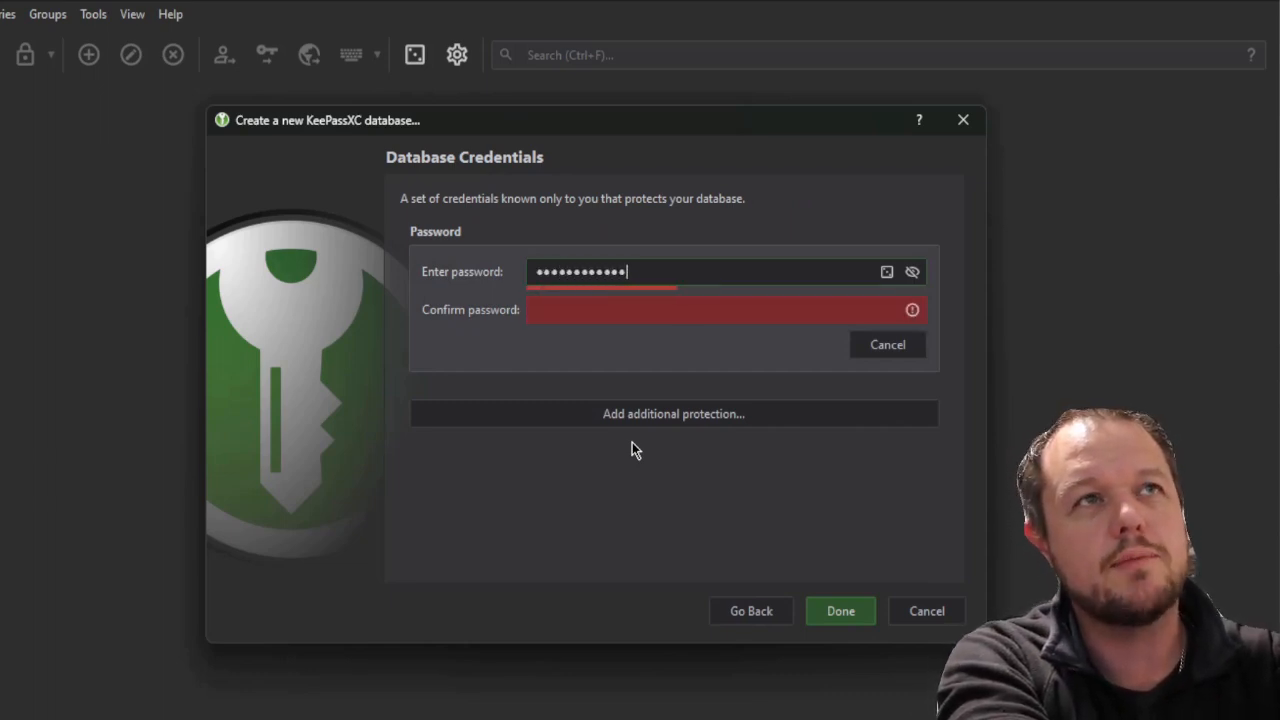
key("Tab")
type("abcdef")
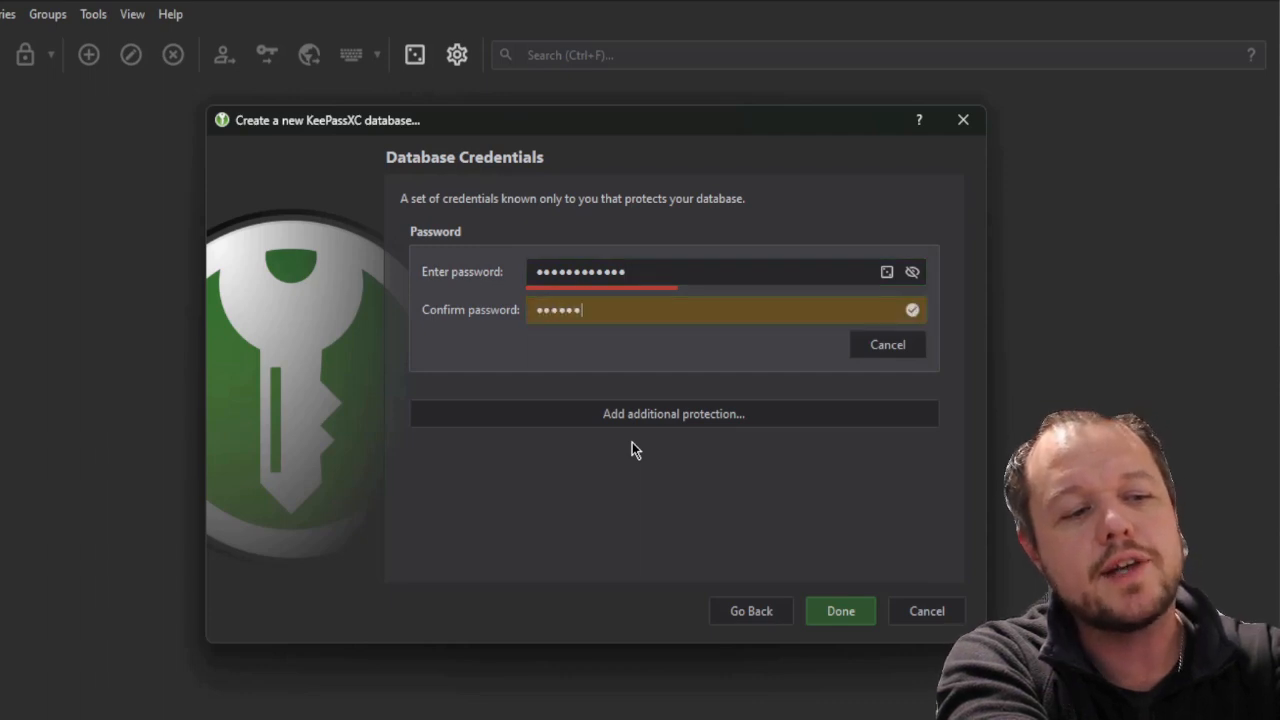
type("ghijkl")
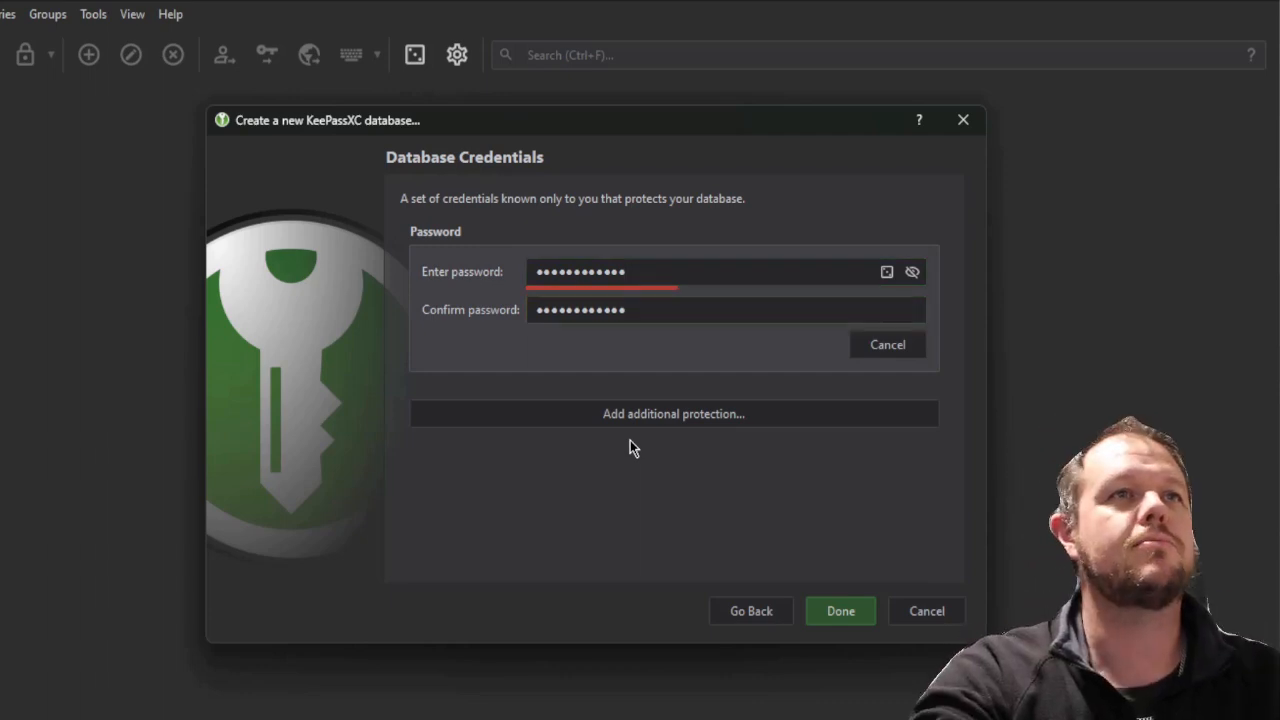
Add a generated key file mcsecrocks!!.keyx and save the database as Passwords.kdbx
left_click(709, 413)
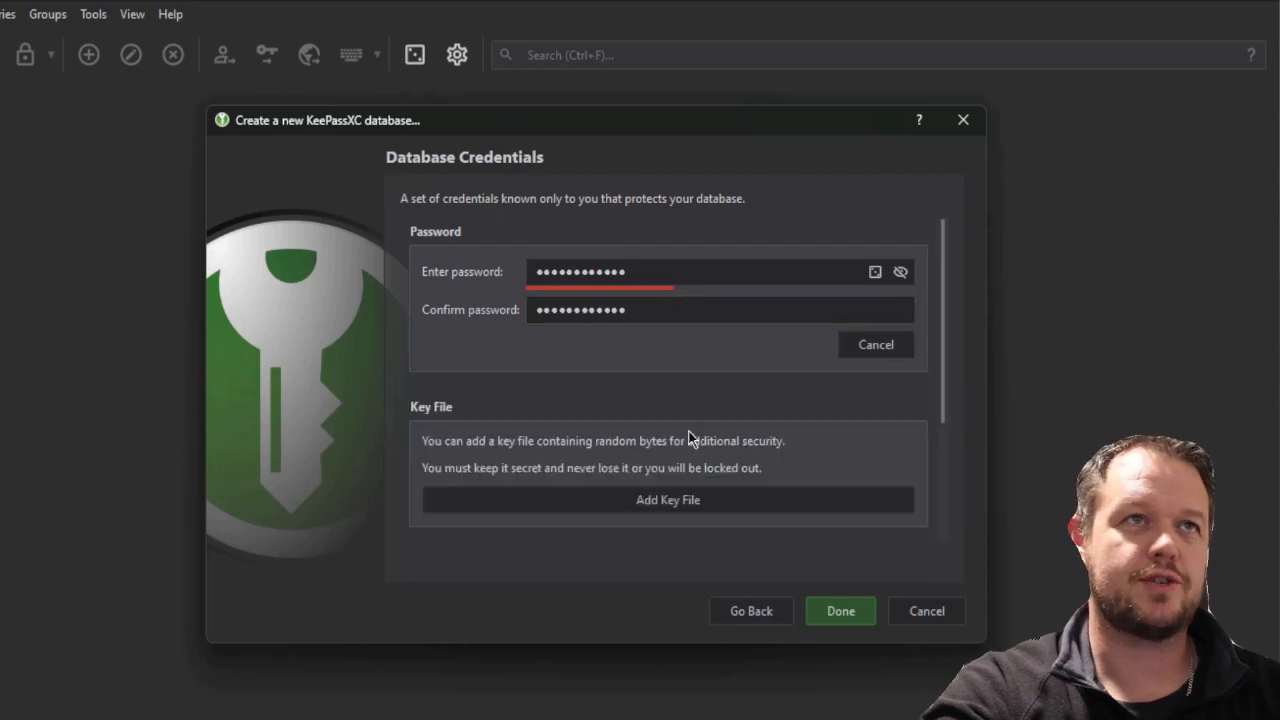
left_click(649, 503)
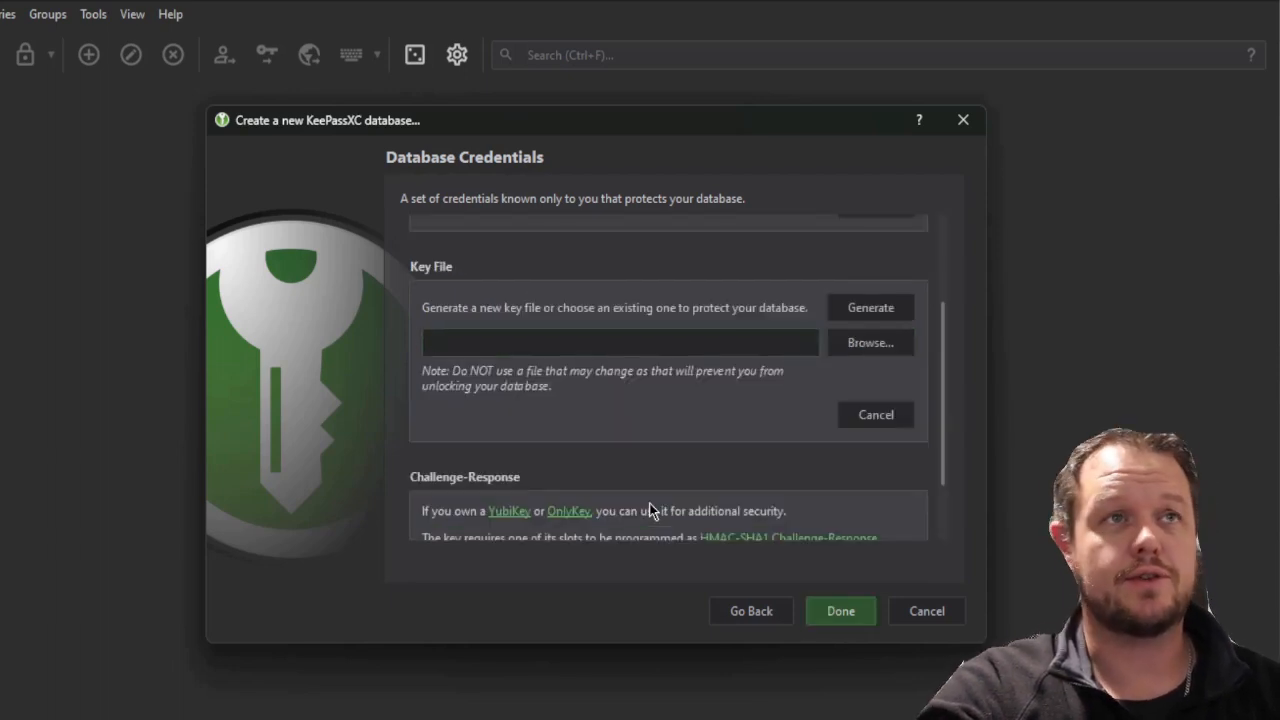
left_click(880, 312)
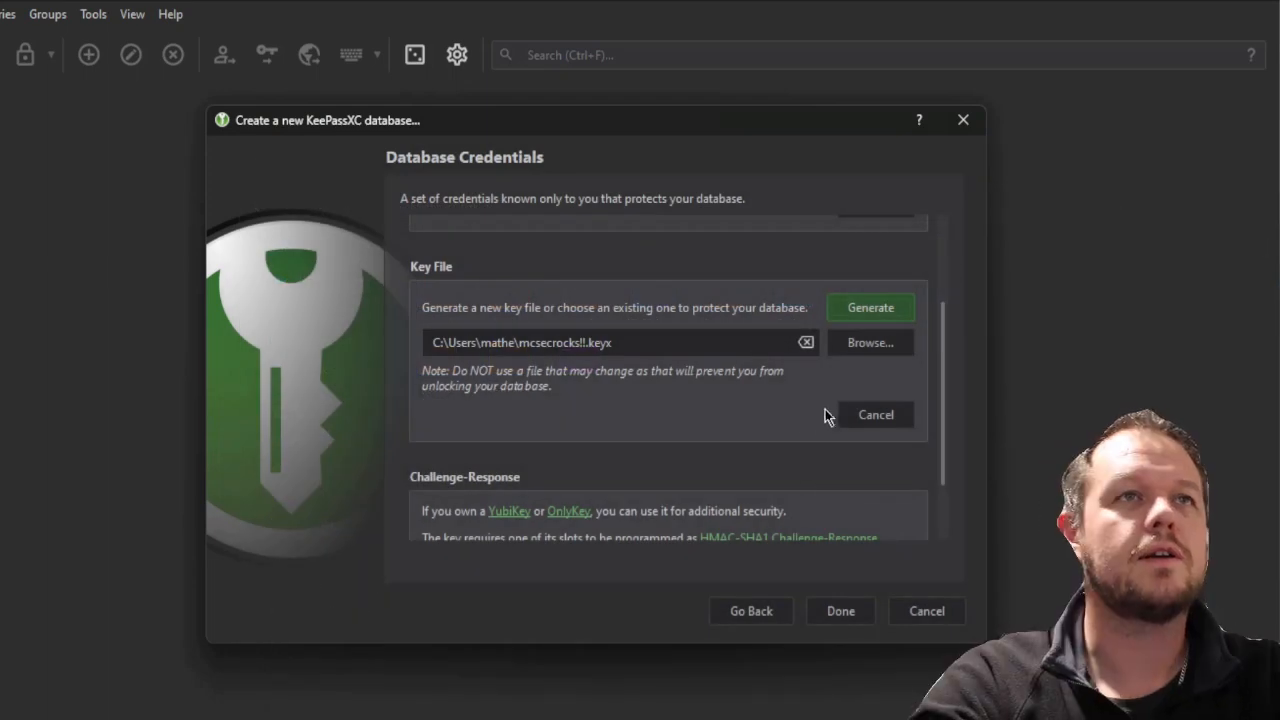
scroll(514, 454, "down", 2)
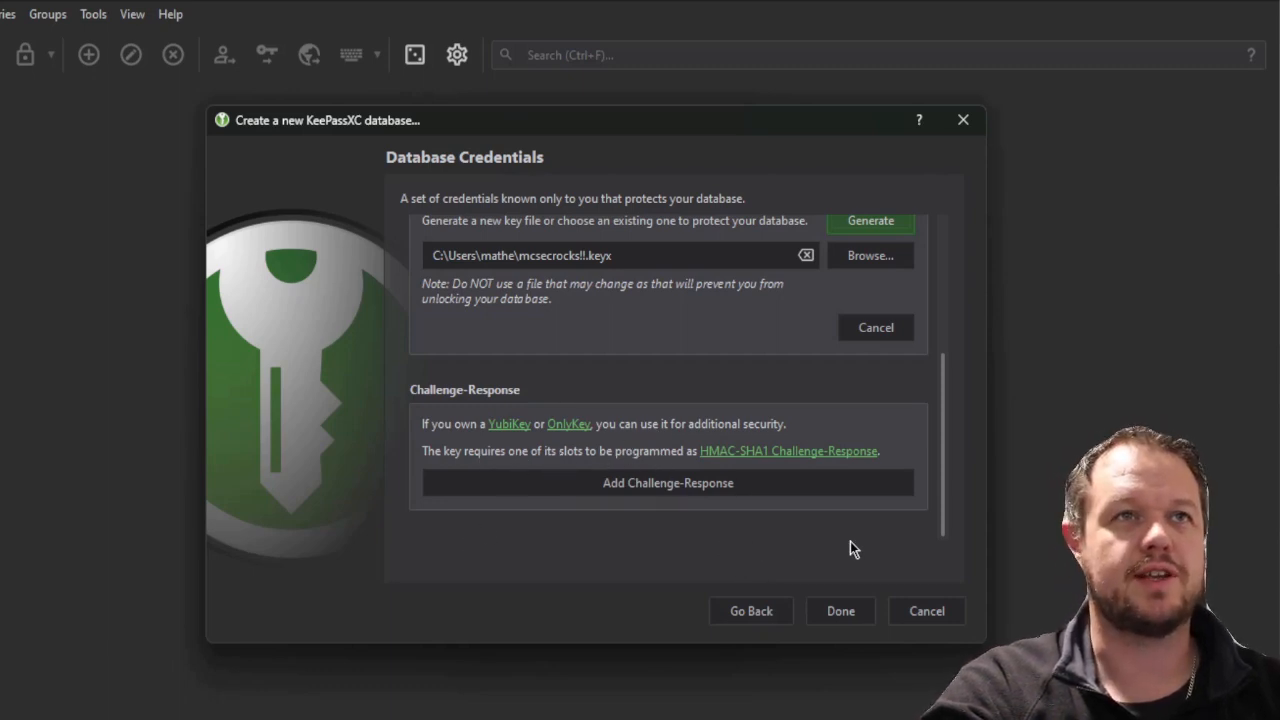
left_click(840, 612)
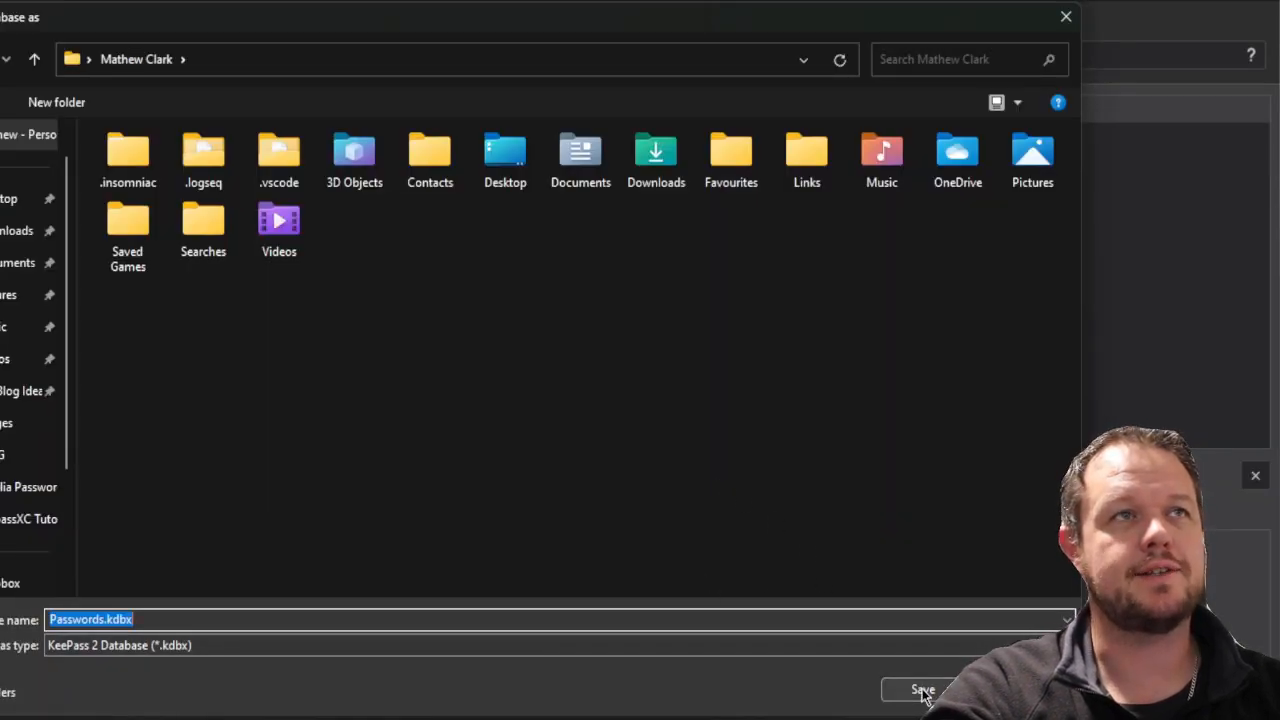
left_click(920, 689)
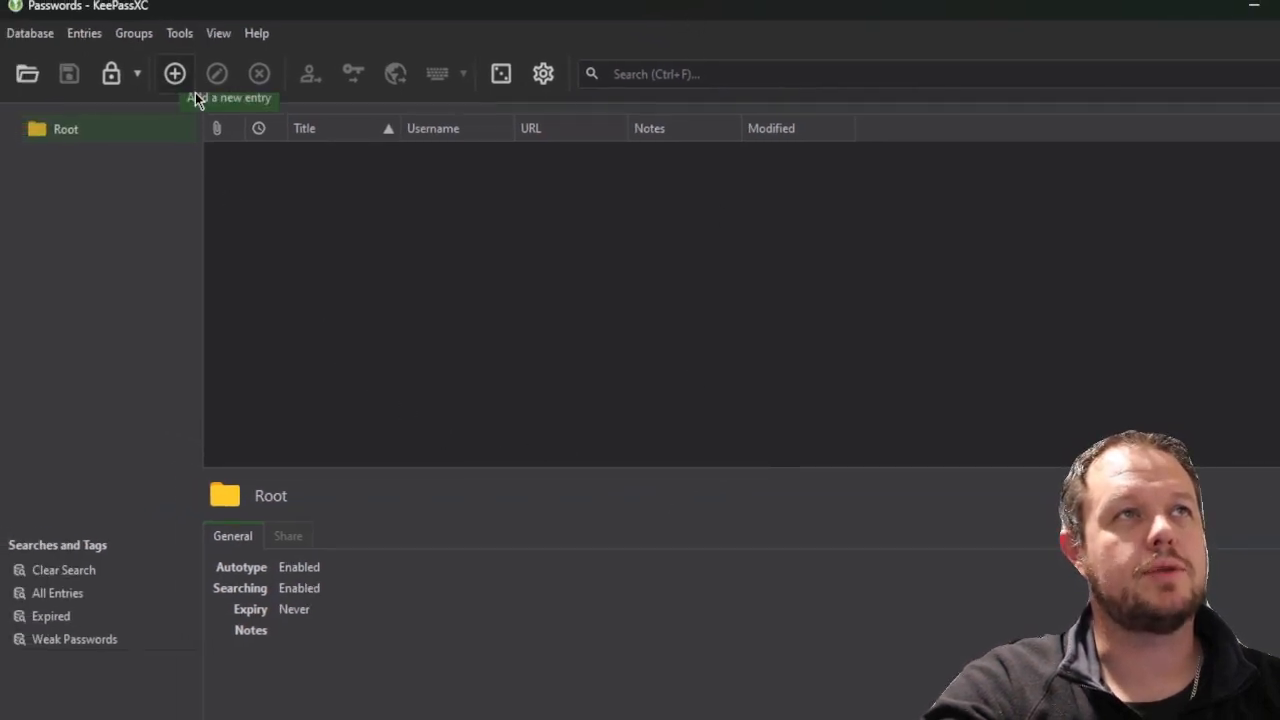
Create an entry titled netflix with the account username, then bring up the password generator
right_click(447, 307)
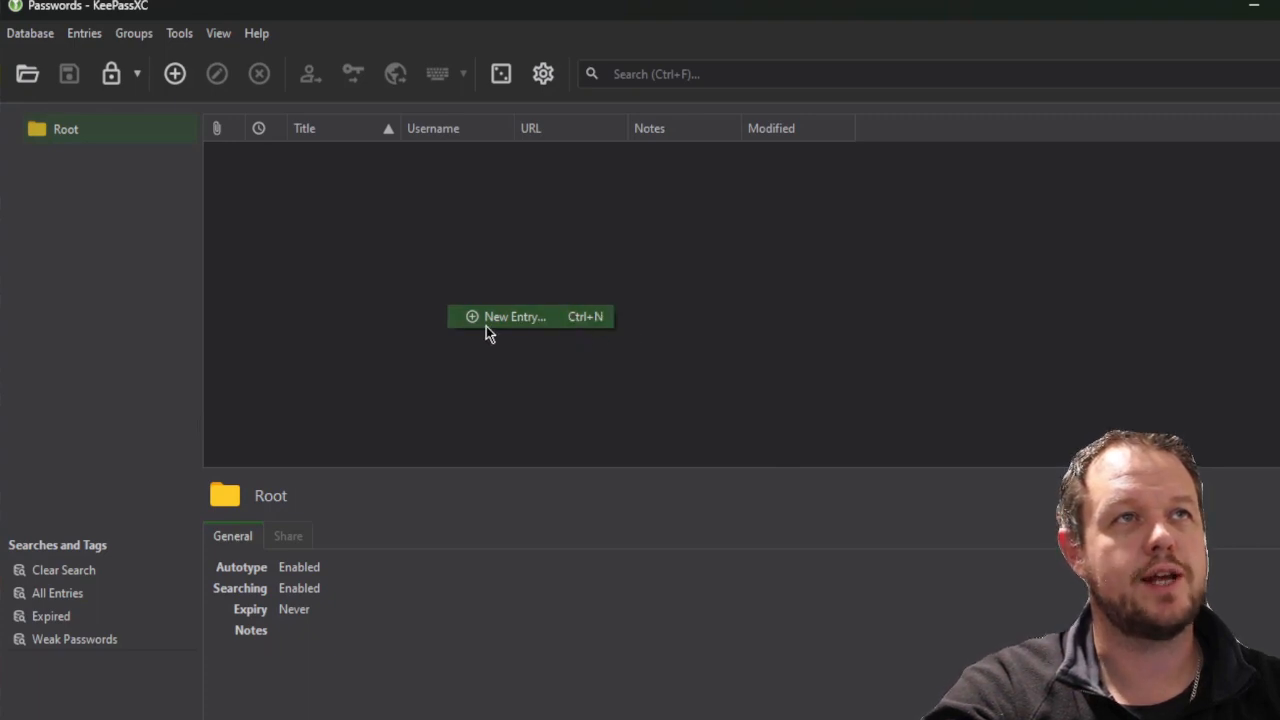
left_click(518, 321)
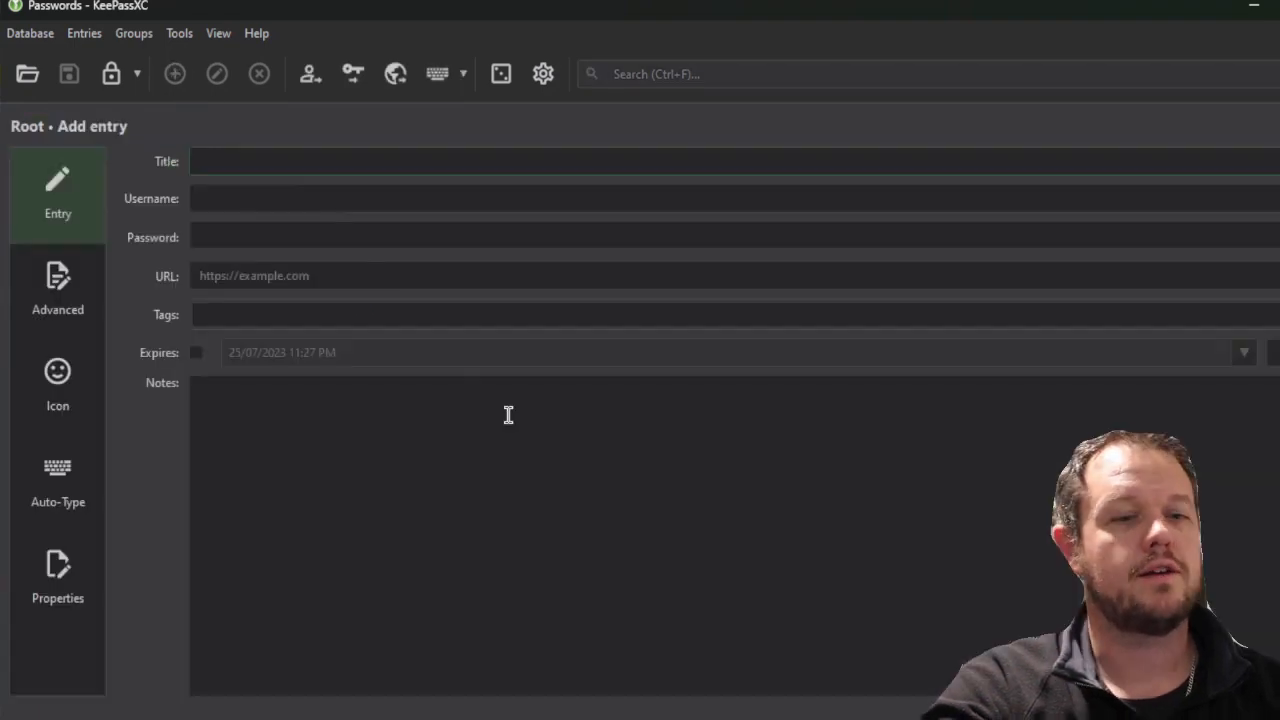
type("netflix")
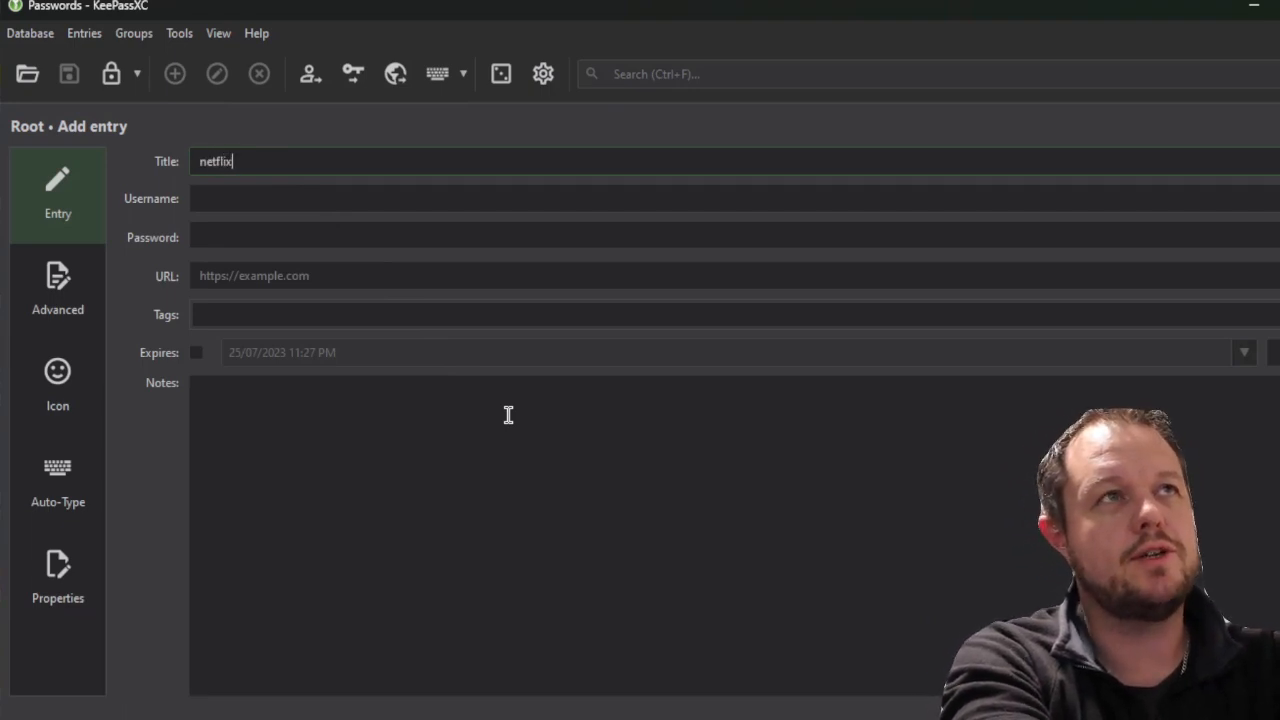
key("Tab")
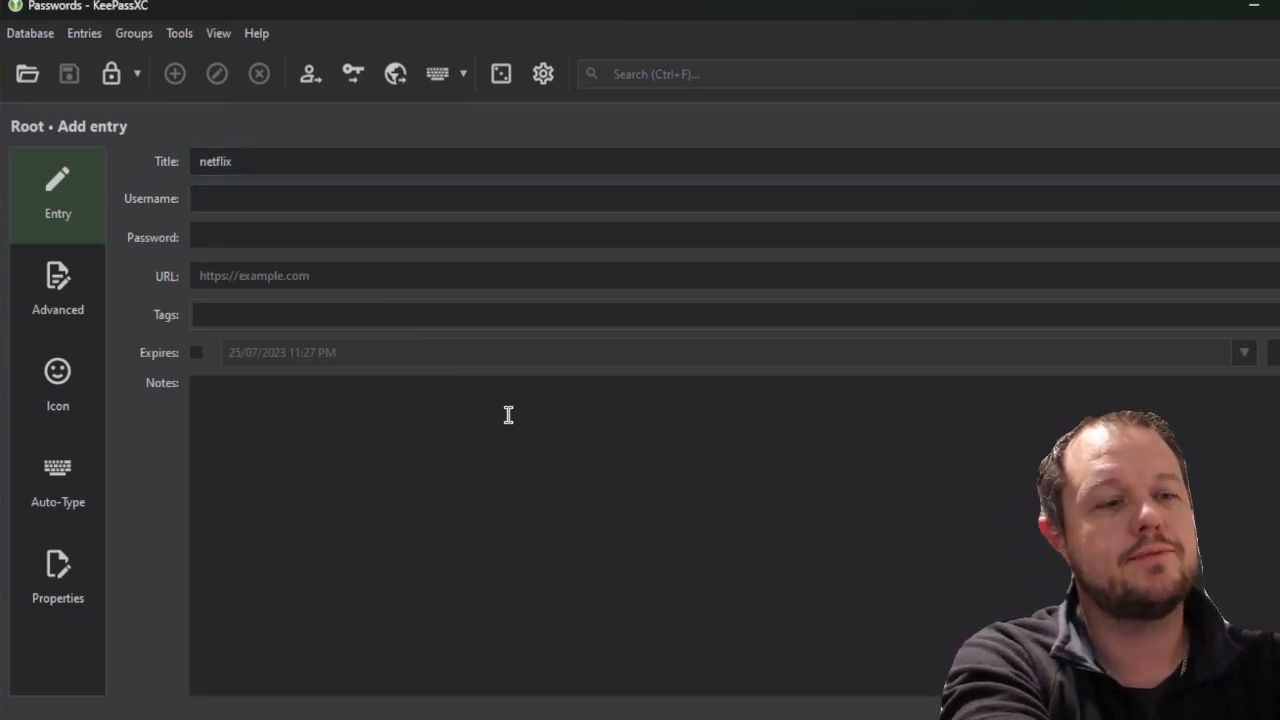
type("mcsec")
key("Tab")
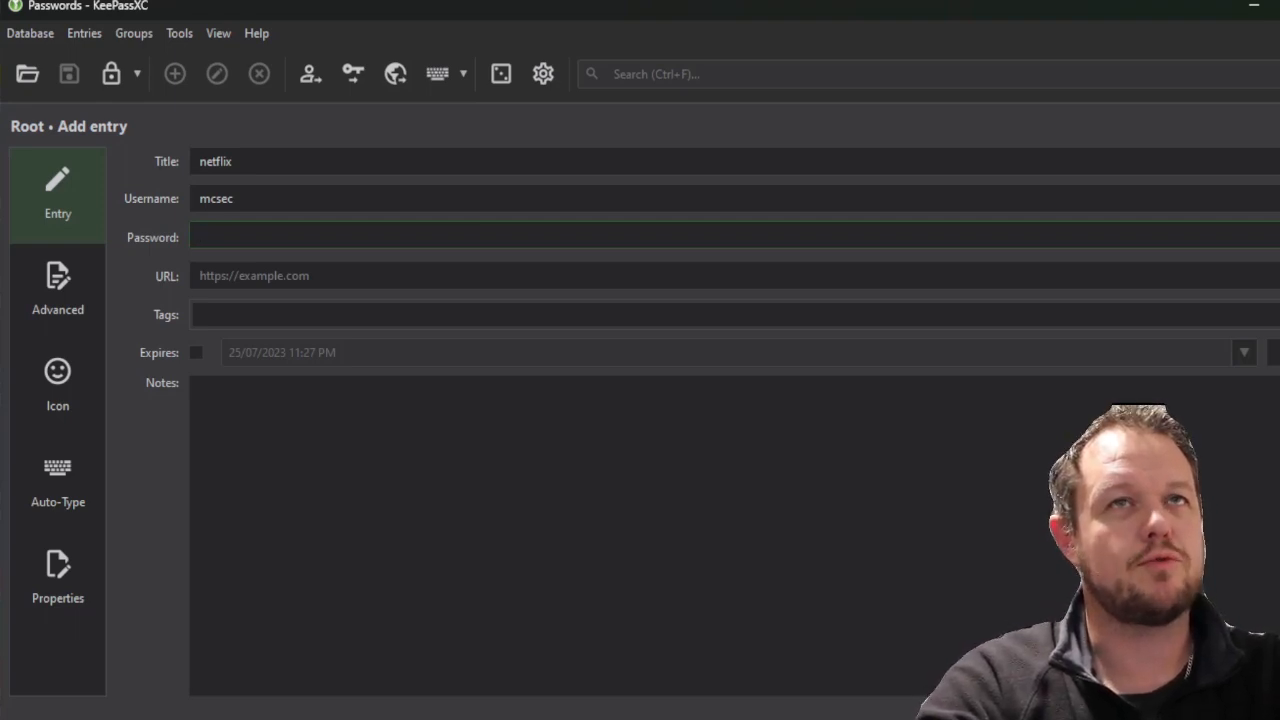
key("ctrl+g")
left_click(372, 280)
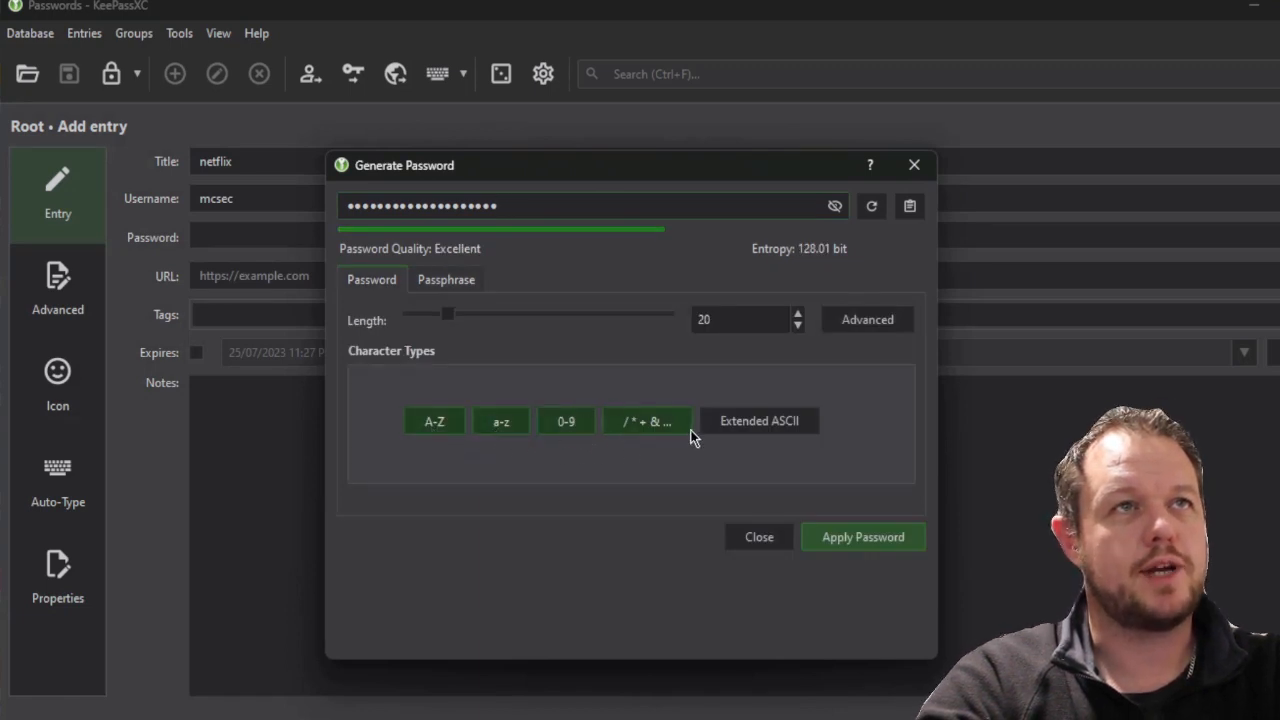
Apply a generated seven-word passphrase as the netflix entry's password
left_click(835, 206)
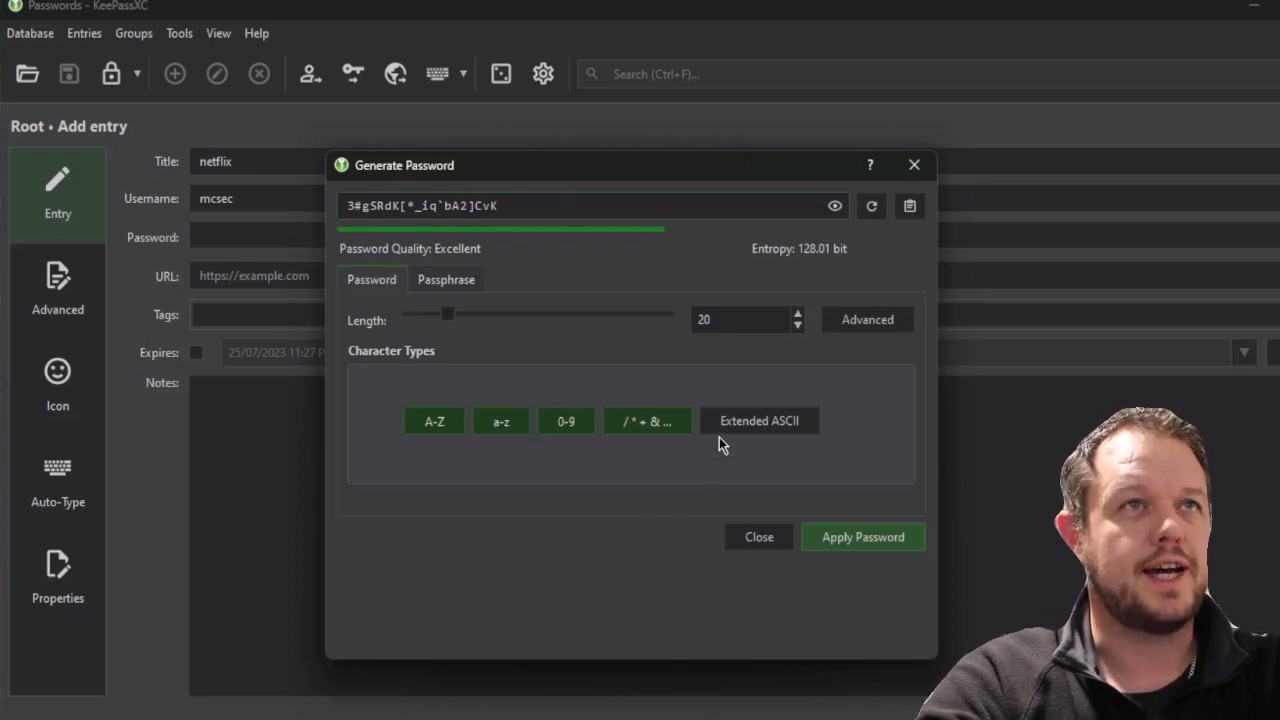
left_click(464, 287)
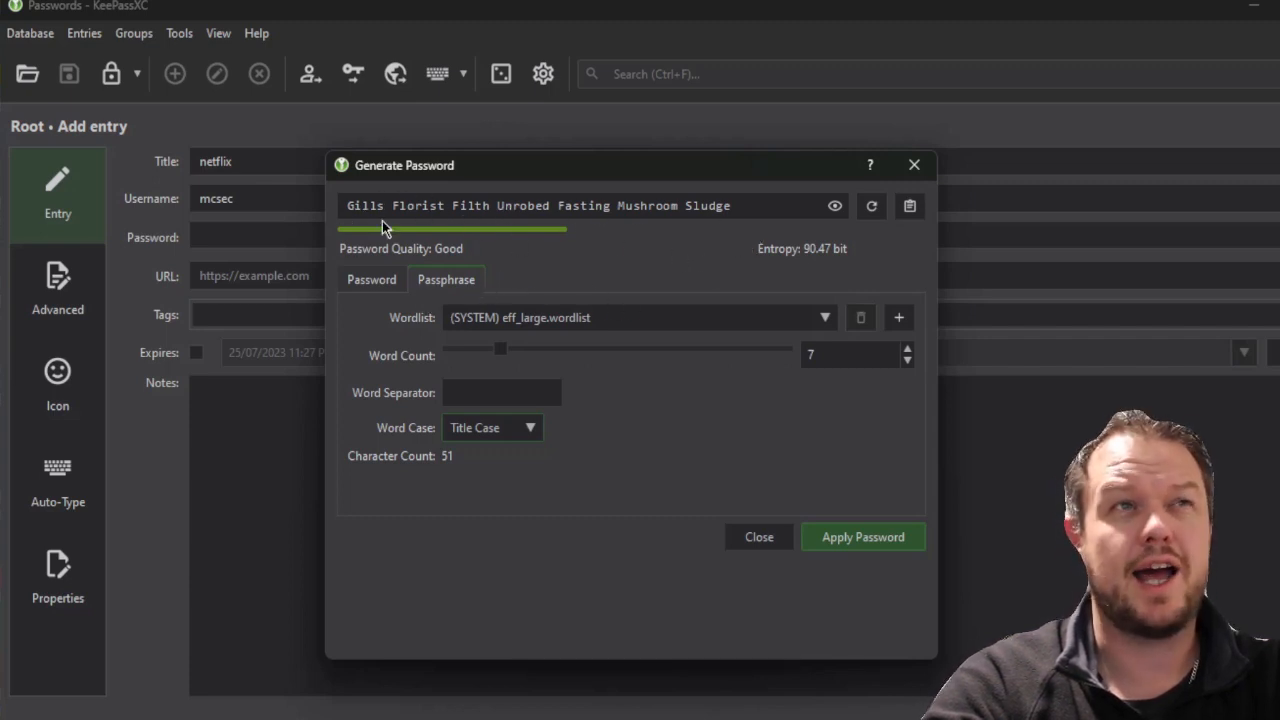
left_click(384, 284)
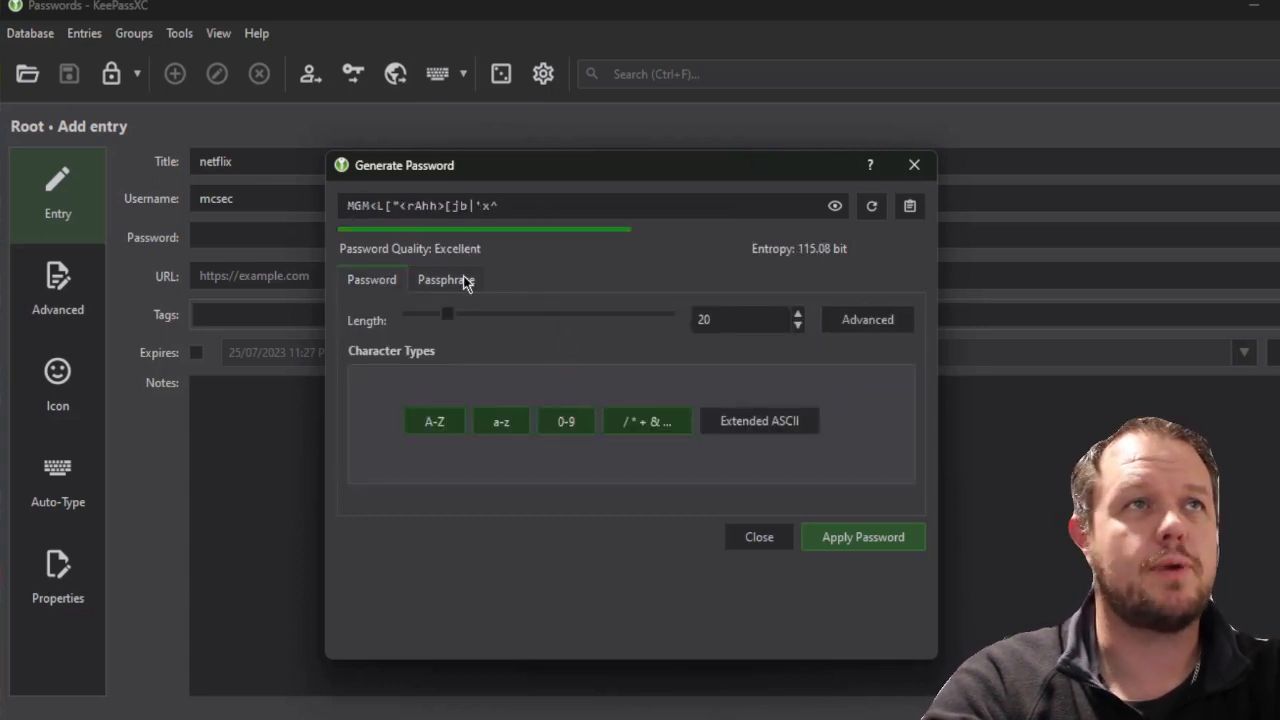
left_click(463, 281)
left_click(863, 537)
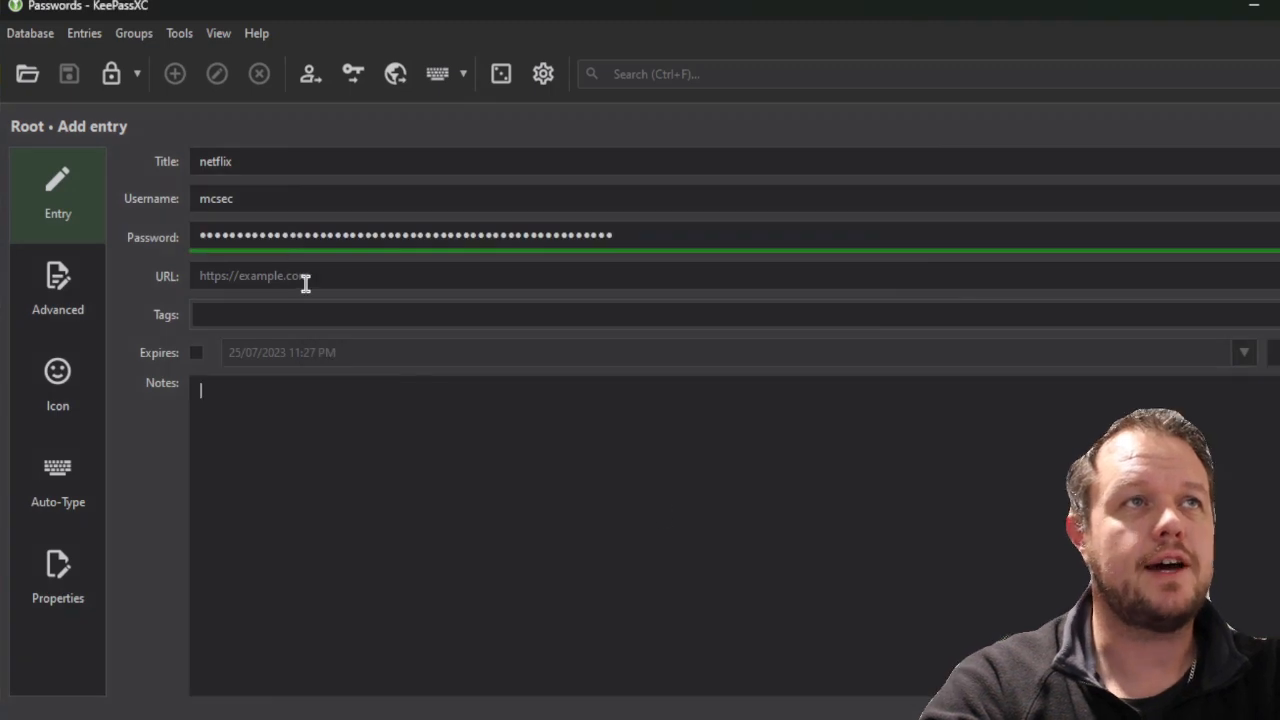
type("ht")
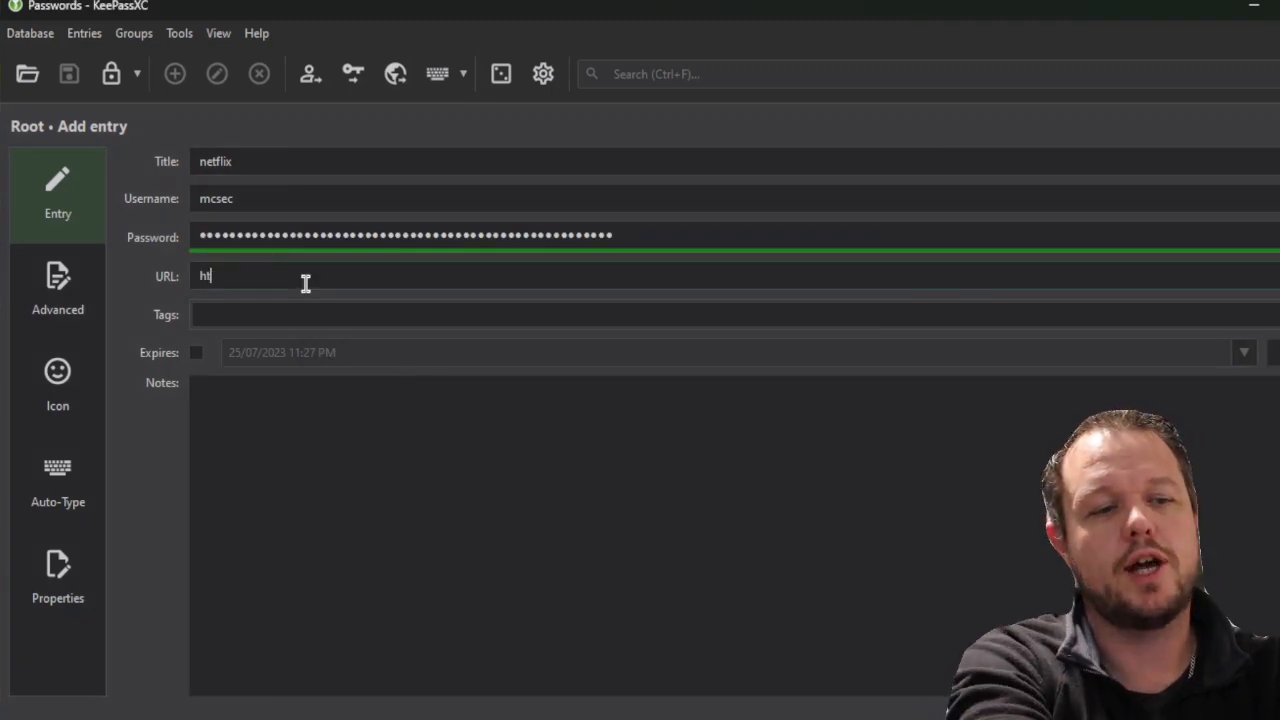
type("tps://")
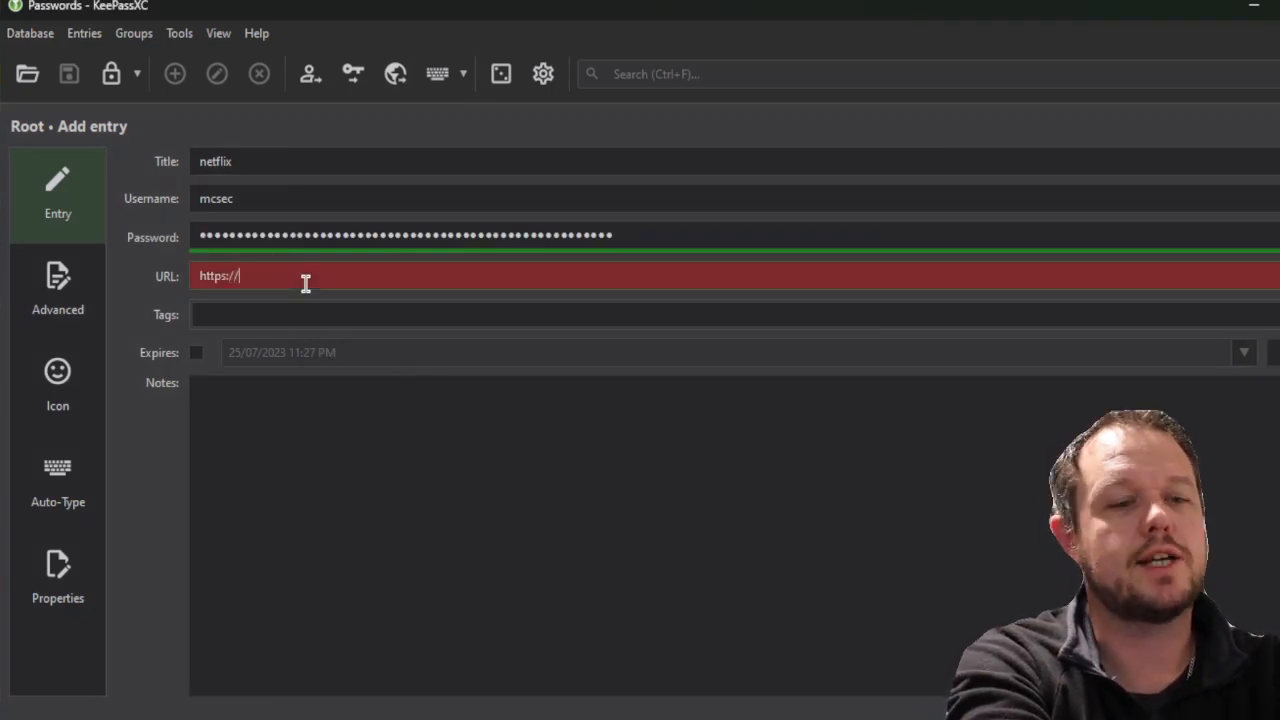
type("netflix.com")
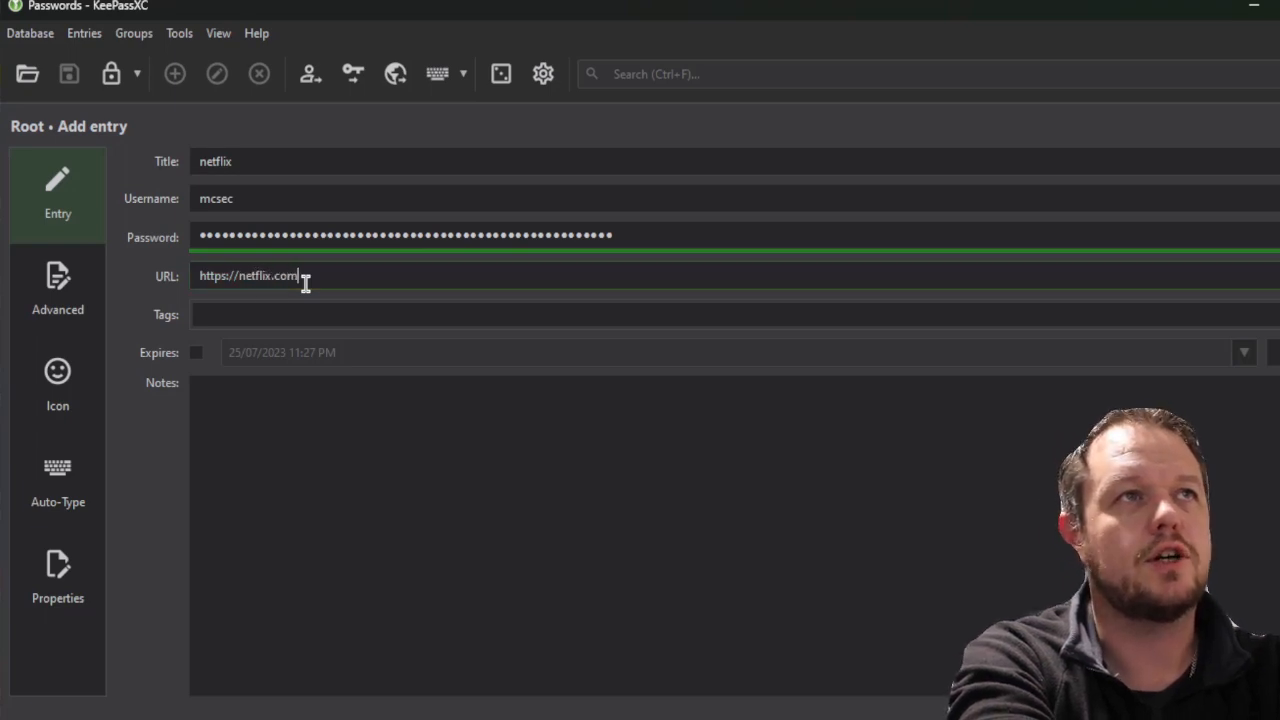
left_click(202, 390)
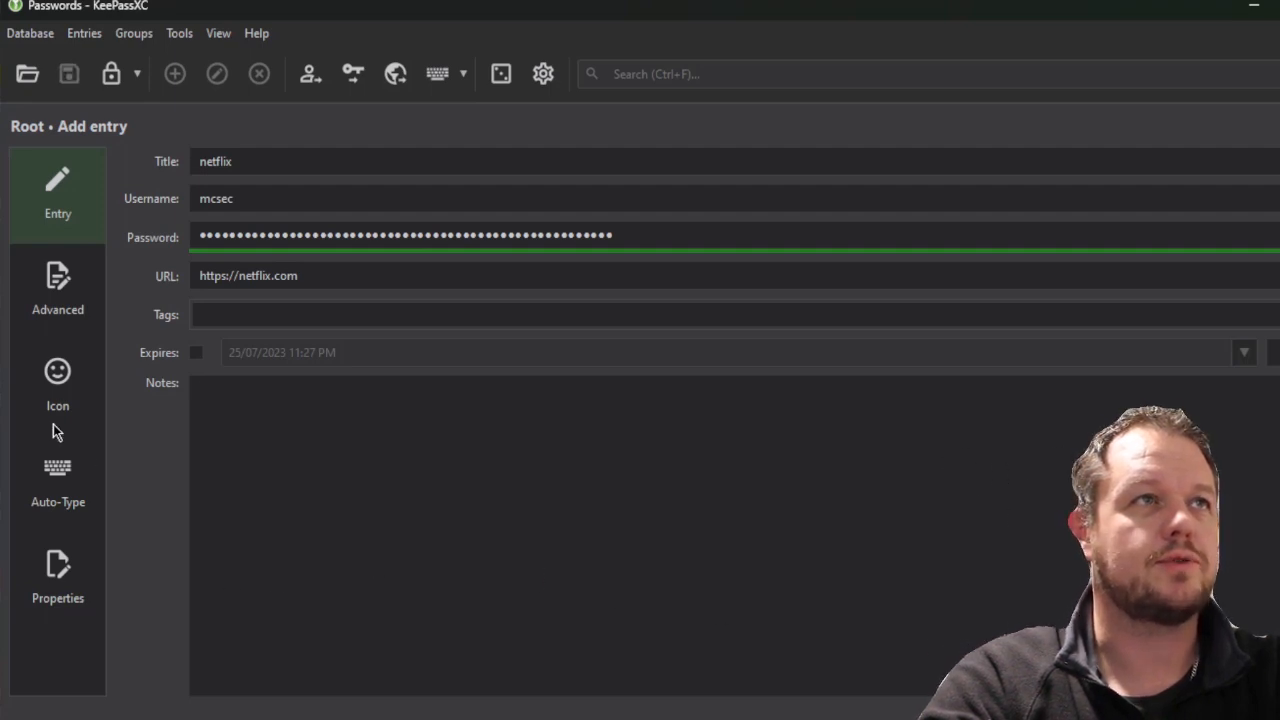
left_click(52, 388)
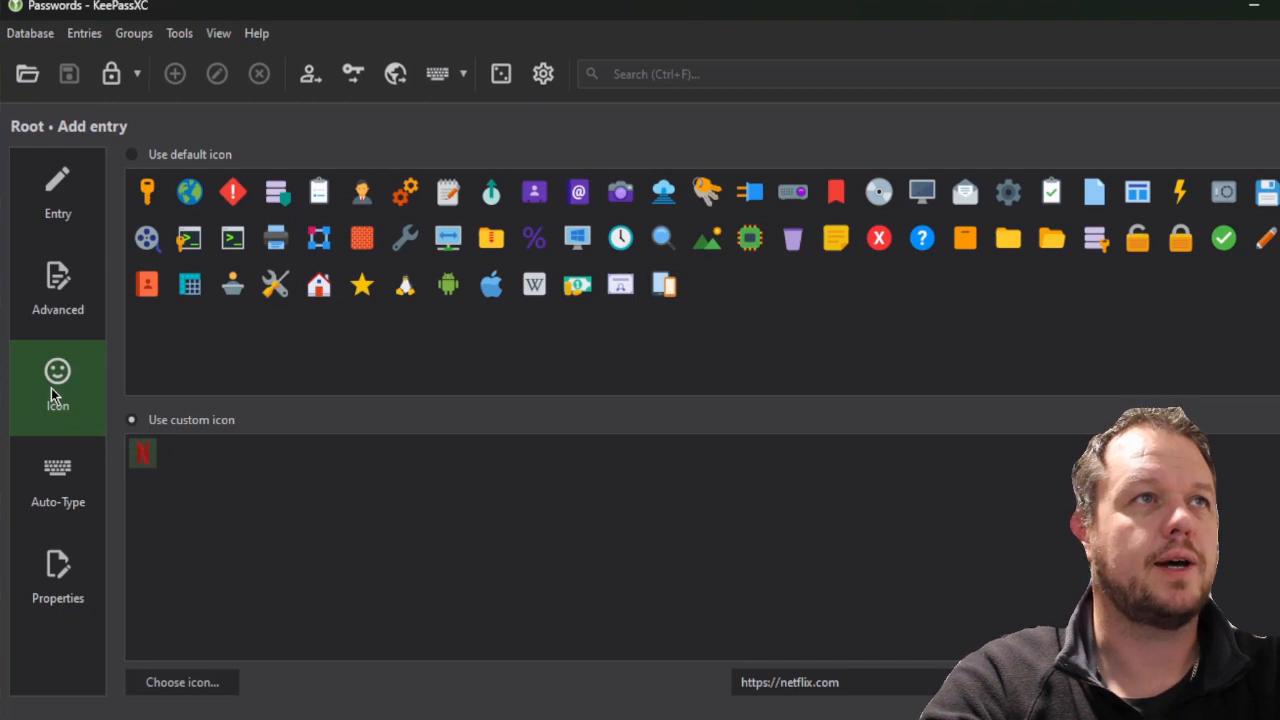
left_click(55, 302)
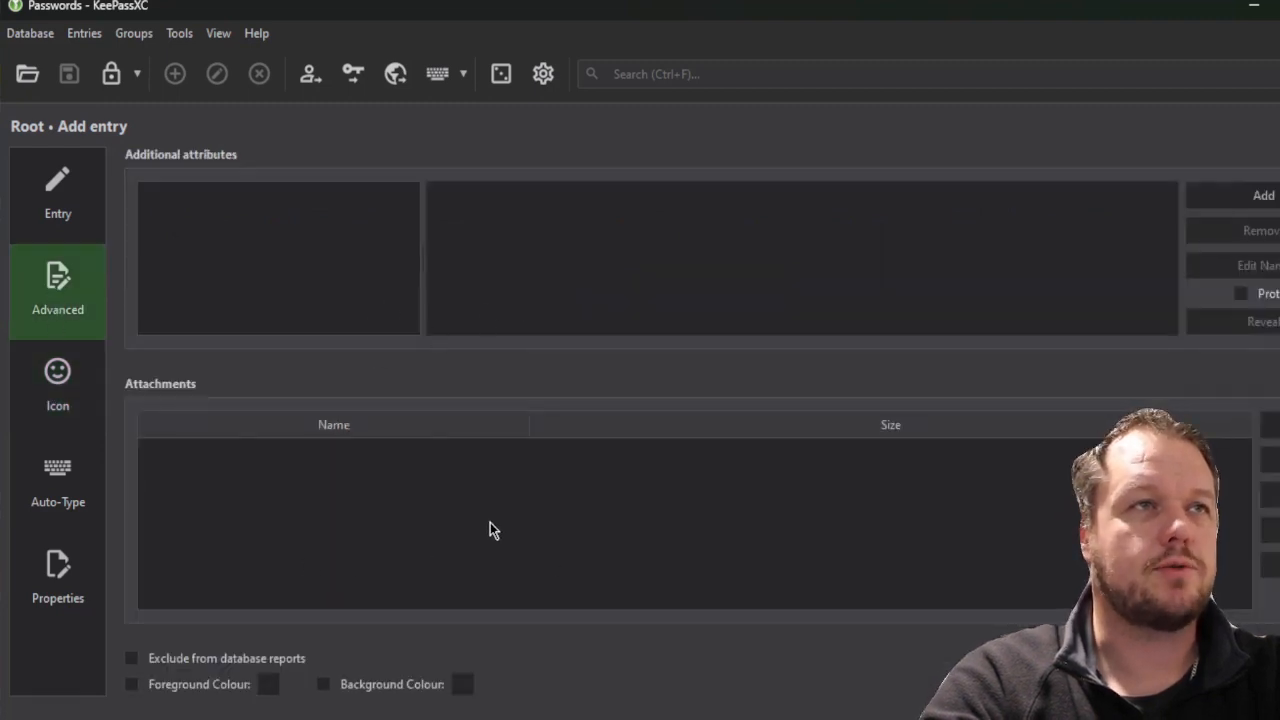
Review the netflix entry's Auto-Type and Properties pages, then return to its main Entry form
left_click(91, 485)
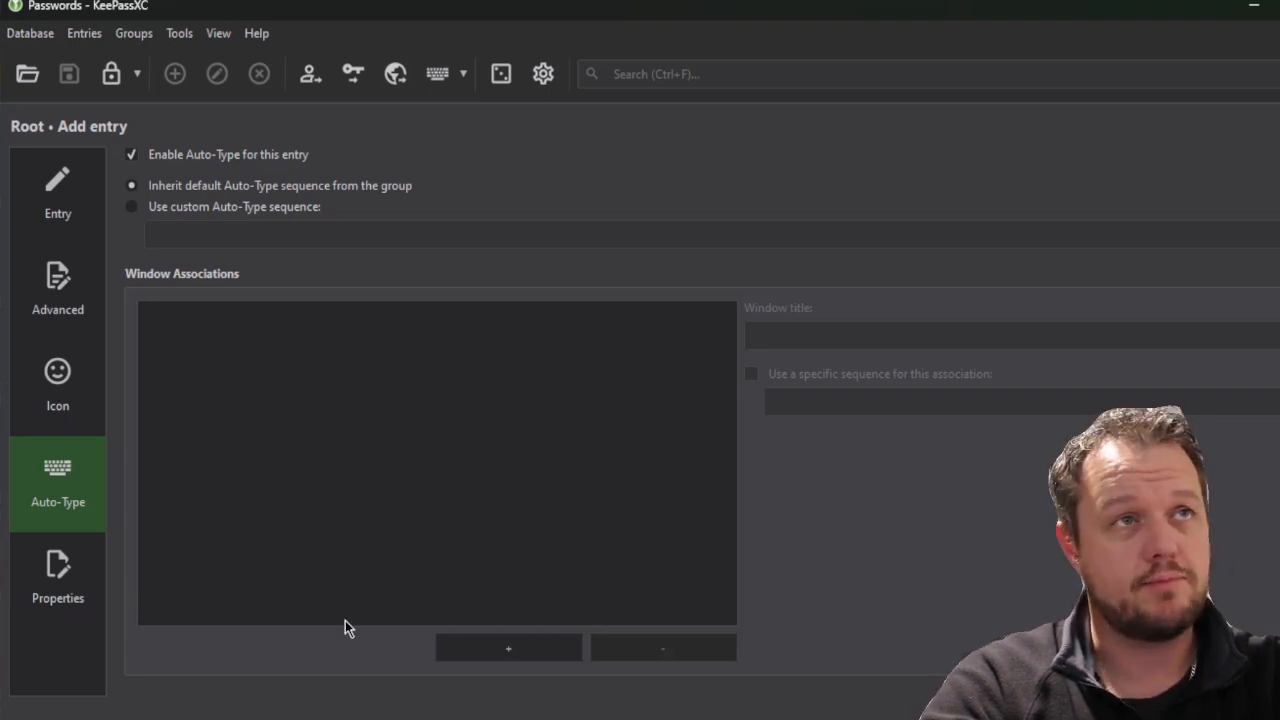
left_click(77, 587)
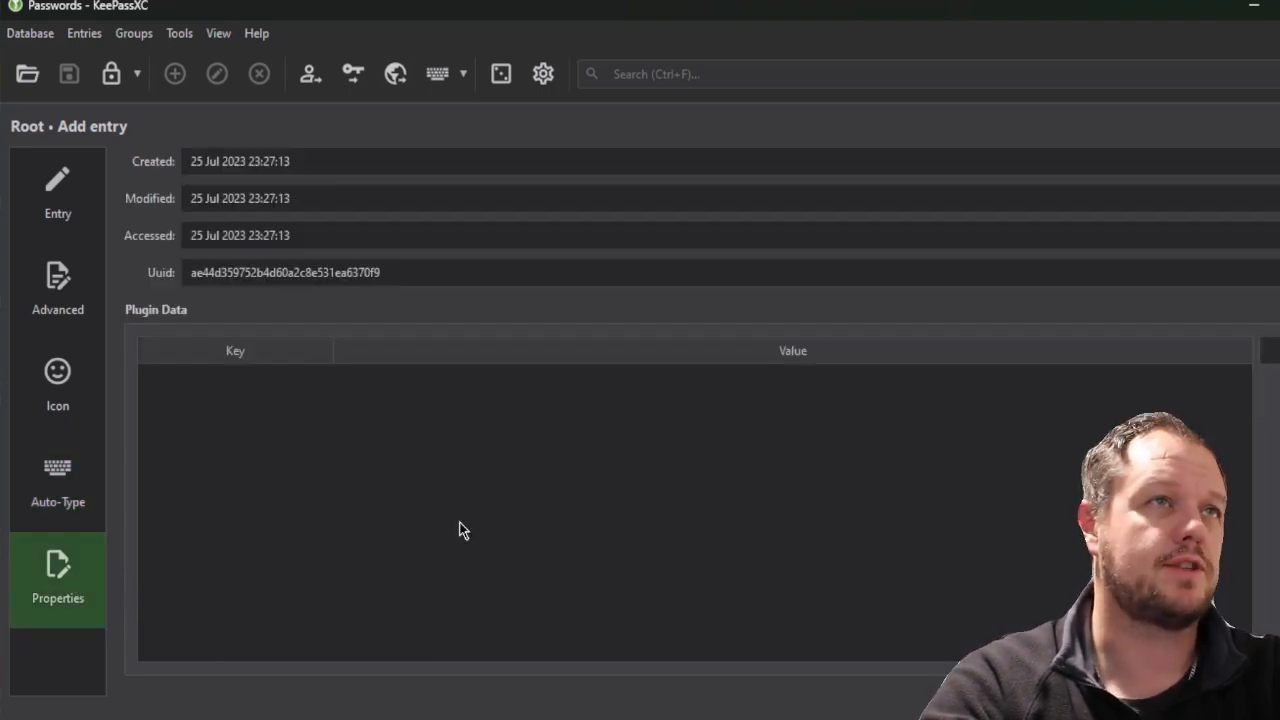
left_click(75, 208)
left_click(386, 502)
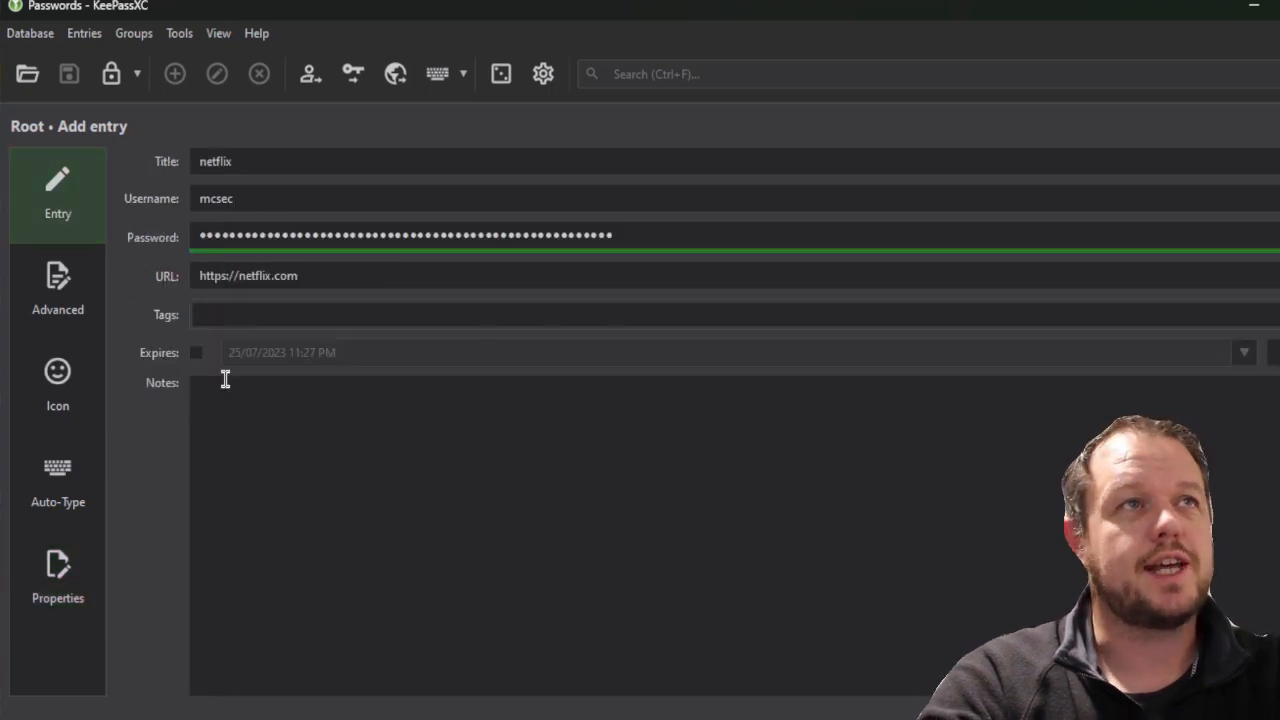
Save the netflix entry, then reopen it and switch off its expiry date
left_click(199, 355)
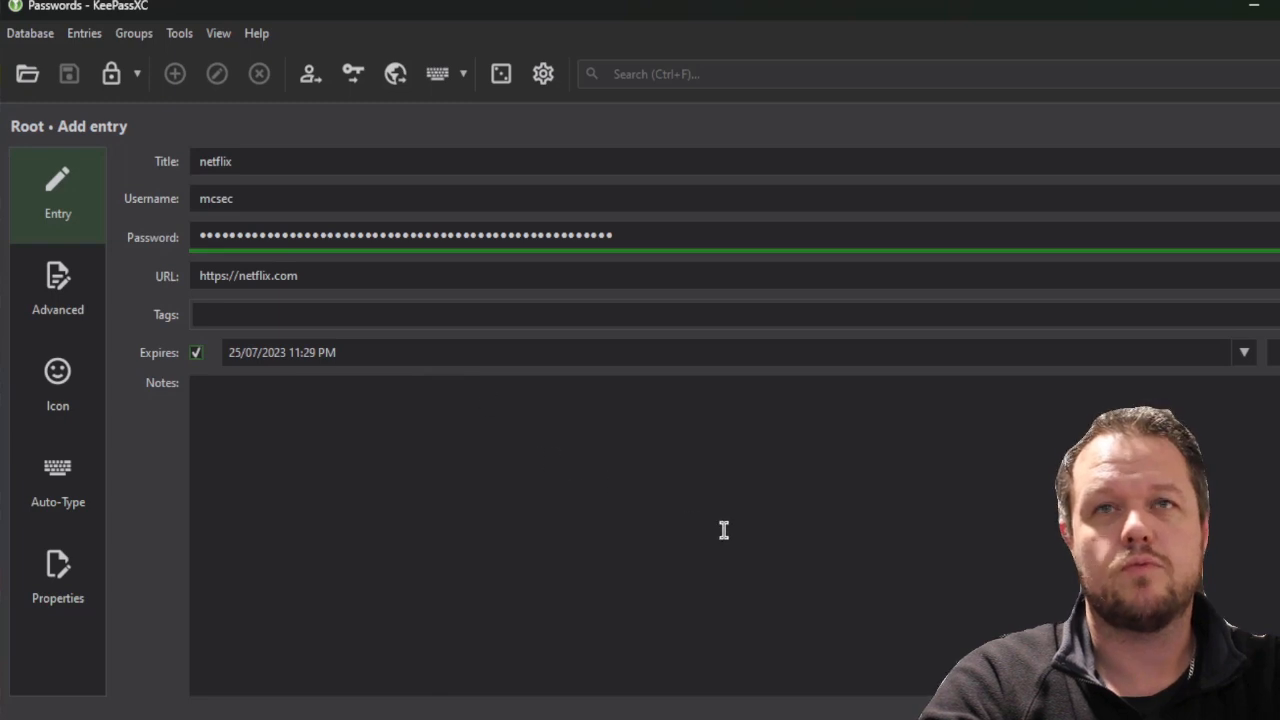
key("Return")
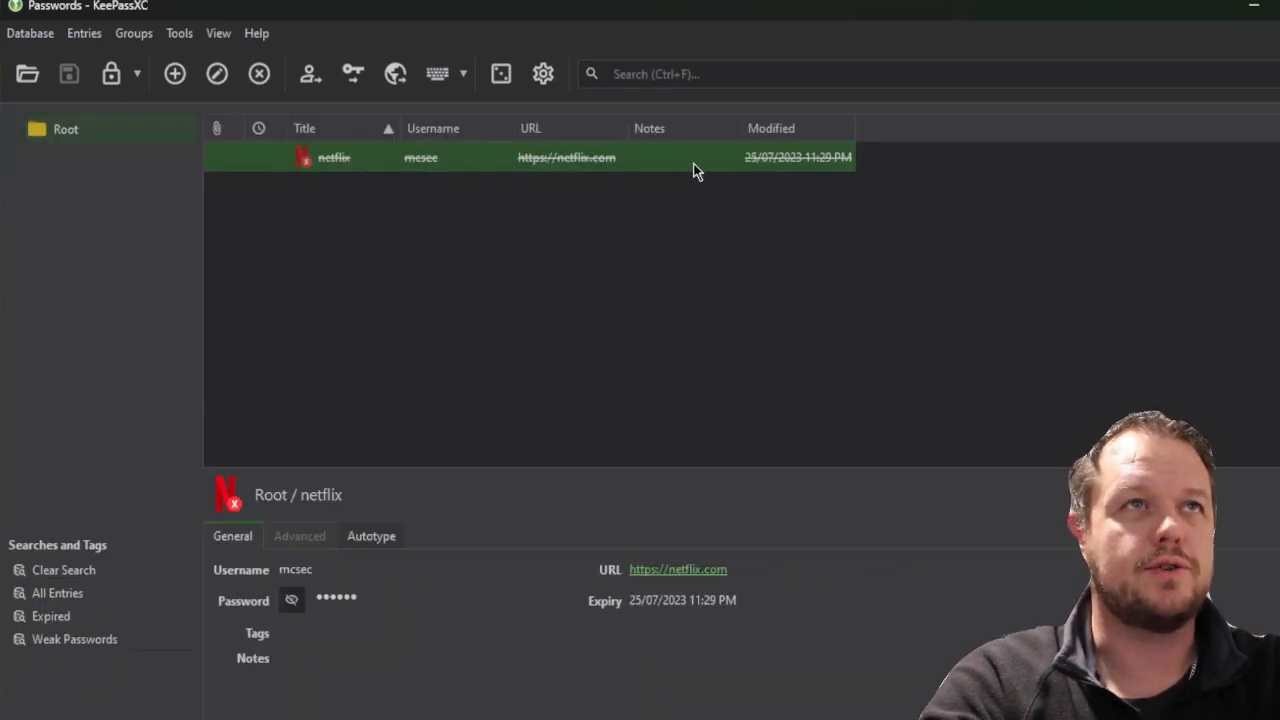
double_click(645, 170)
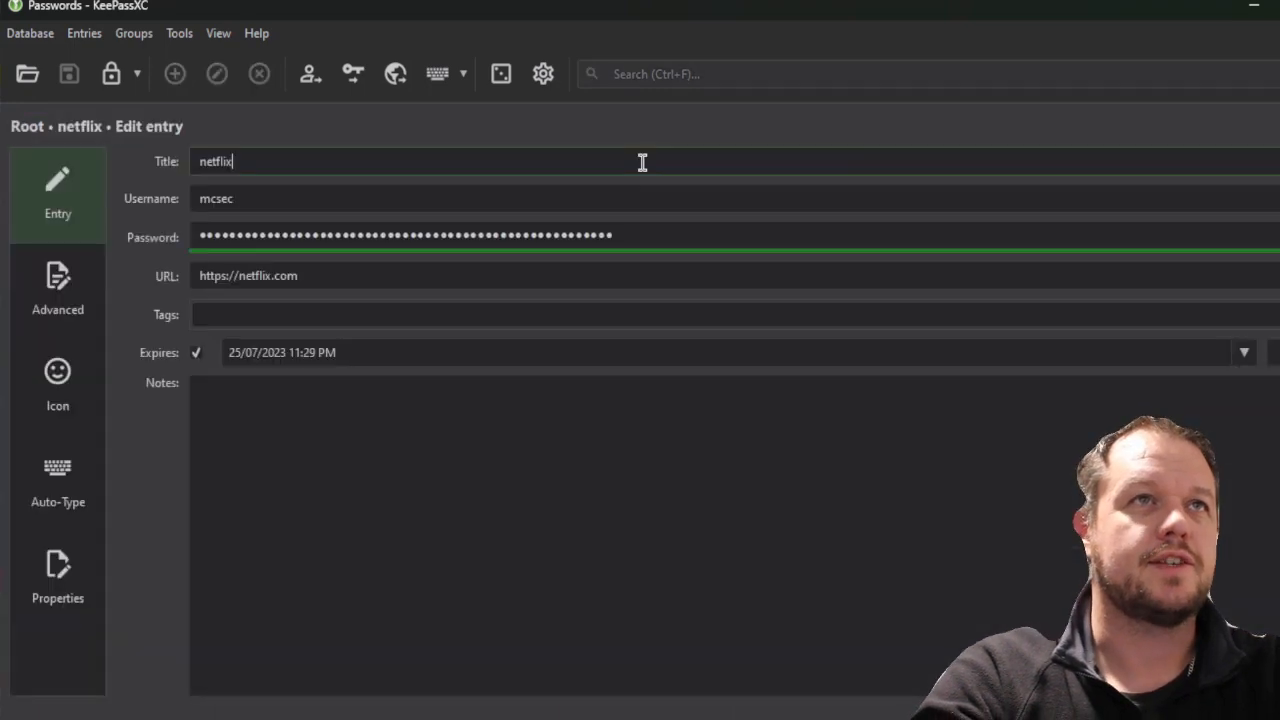
key("ctrl+h")
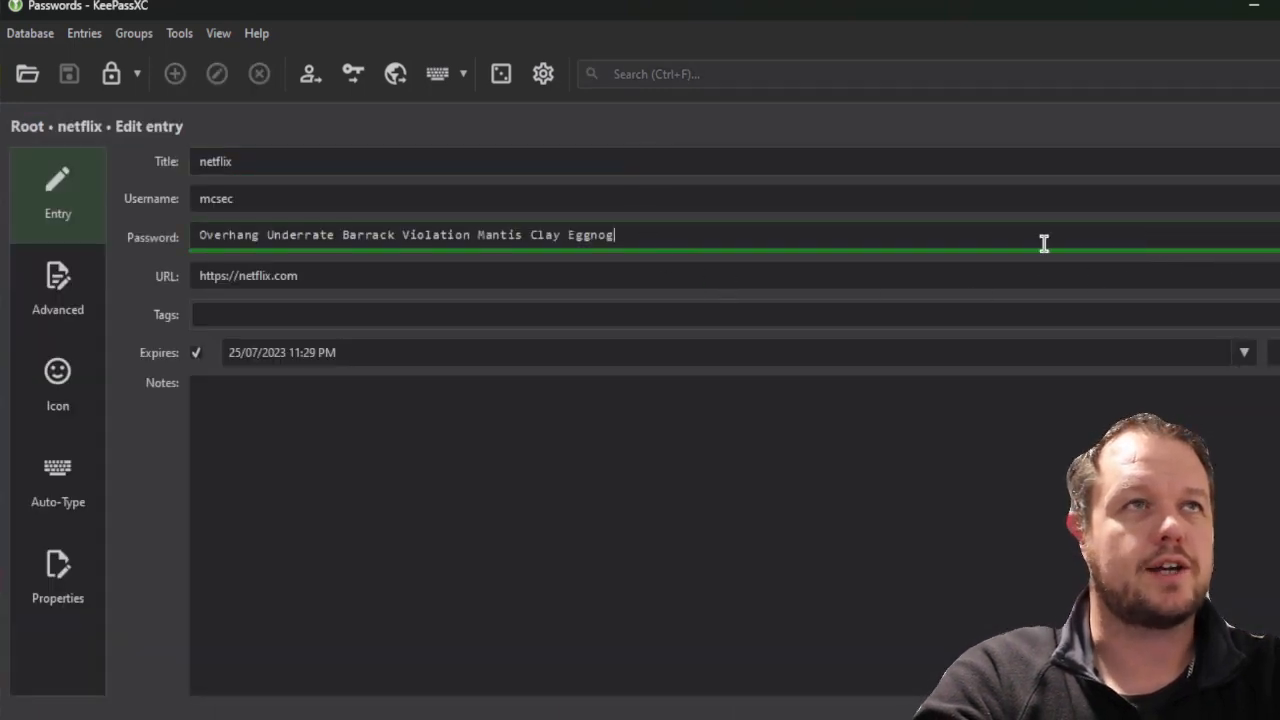
left_click(196, 352)
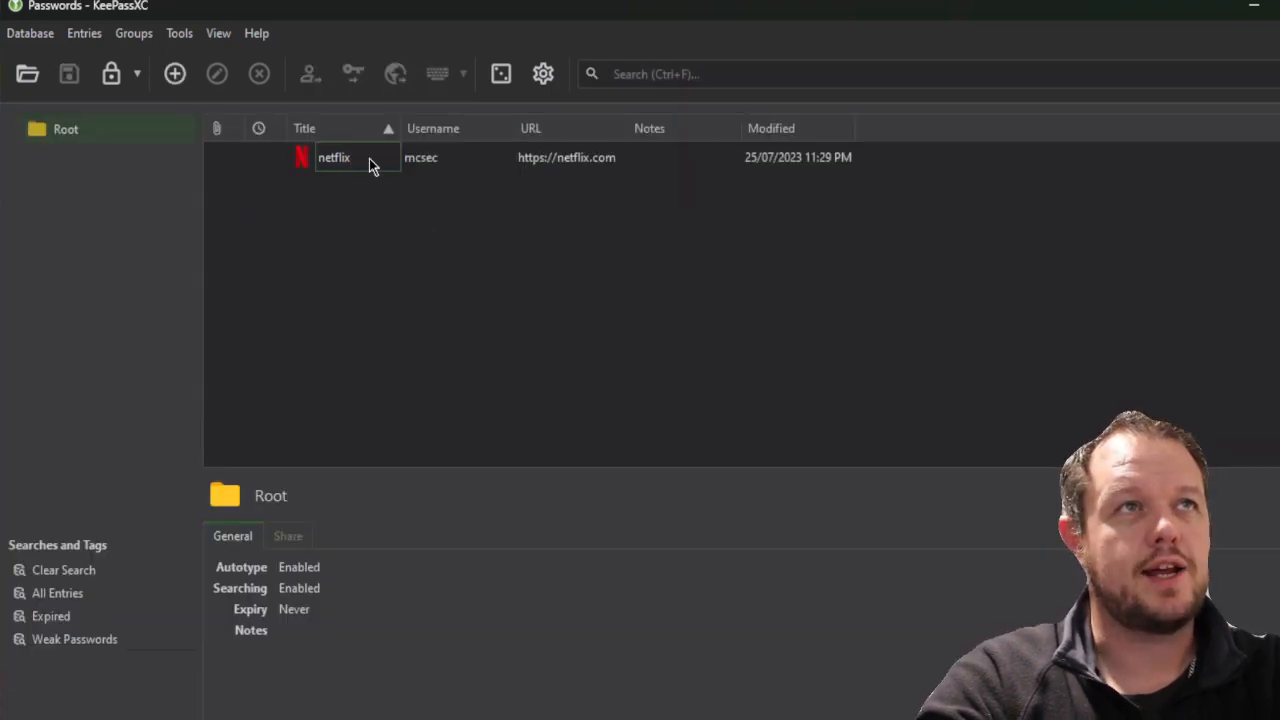
Add an office365 entry with the account e-mail address as username and an empty password
left_click(175, 73)
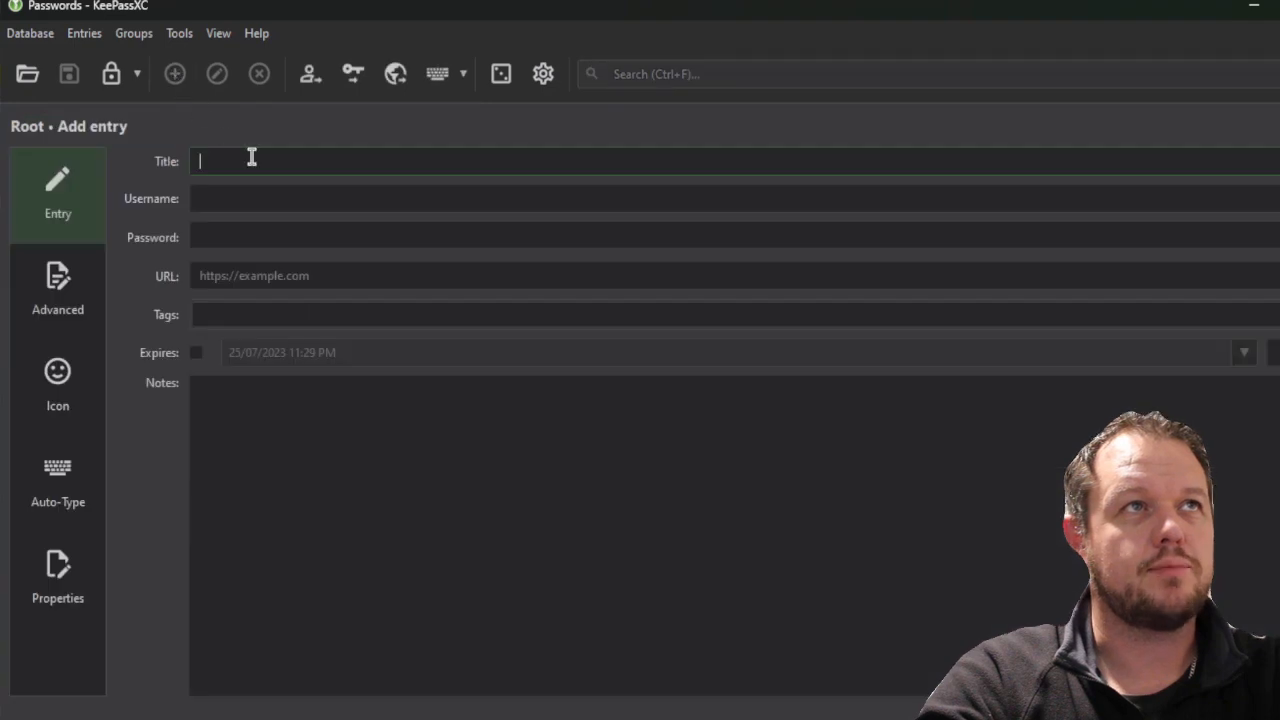
type("office")
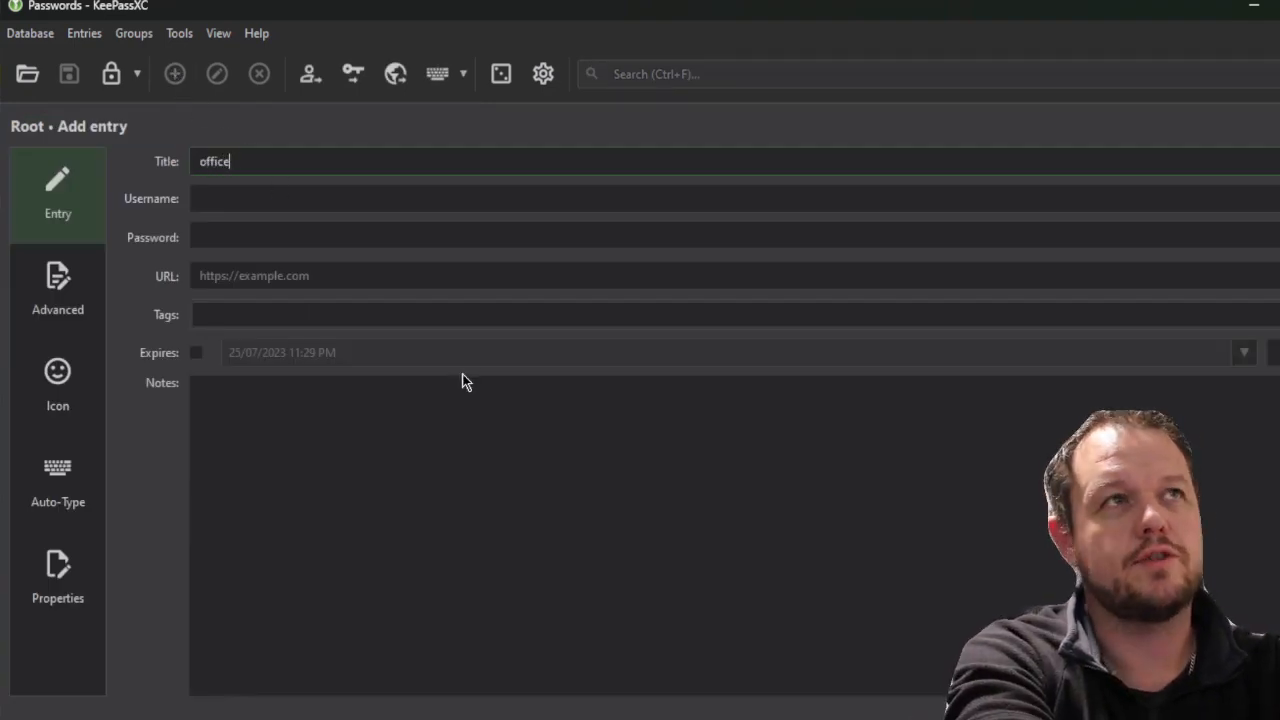
type("365")
key("Tab")
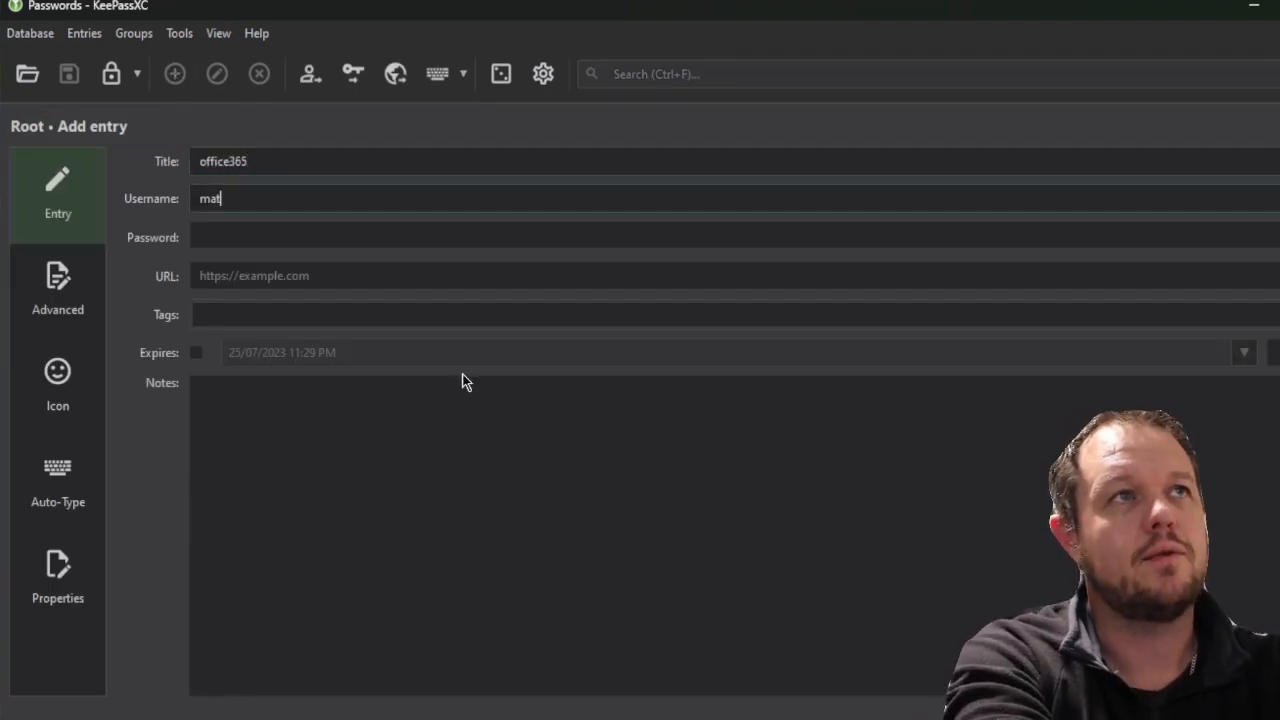
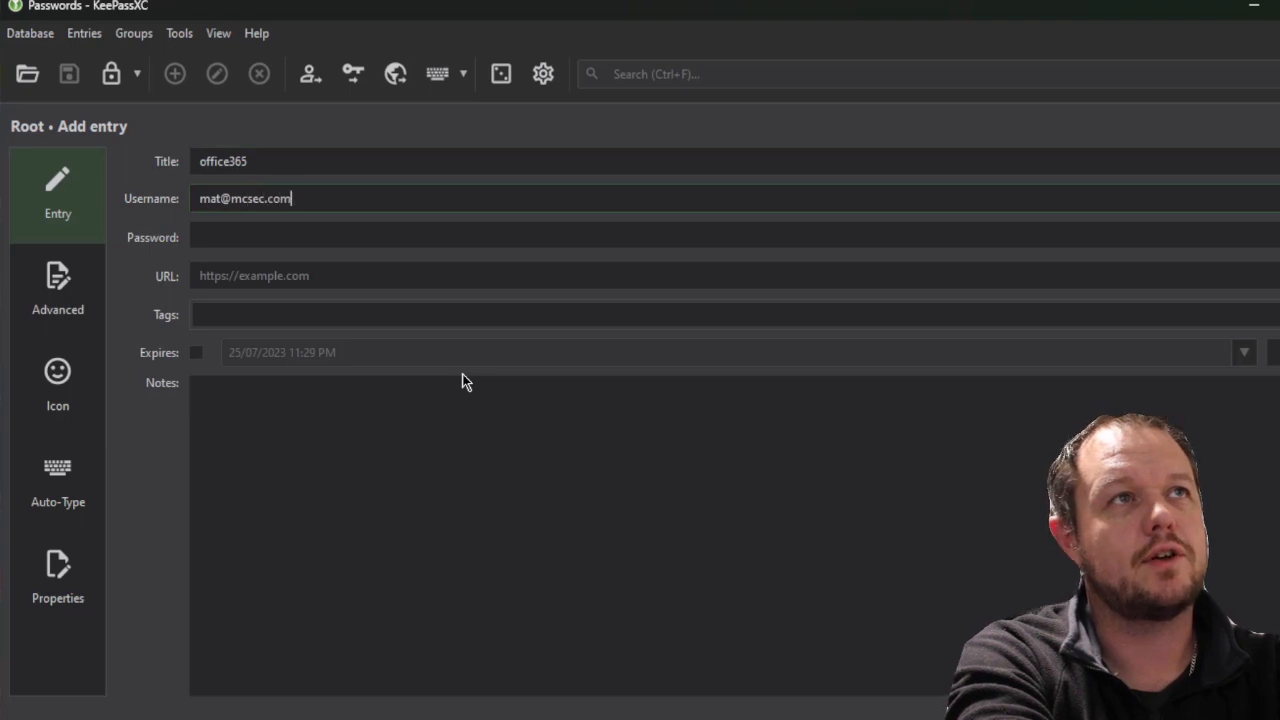
key("Tab")
type("•••")
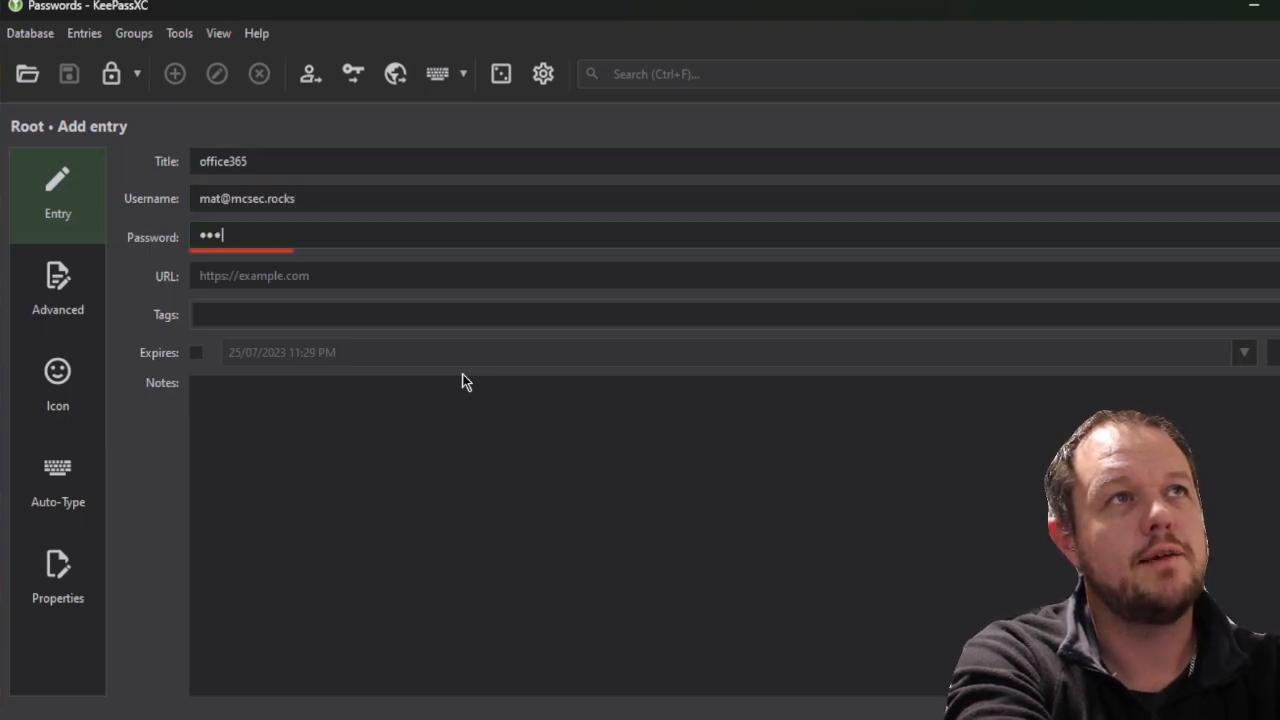
type("•")
key("BackSpace")
key("BackSpace")
type("••")
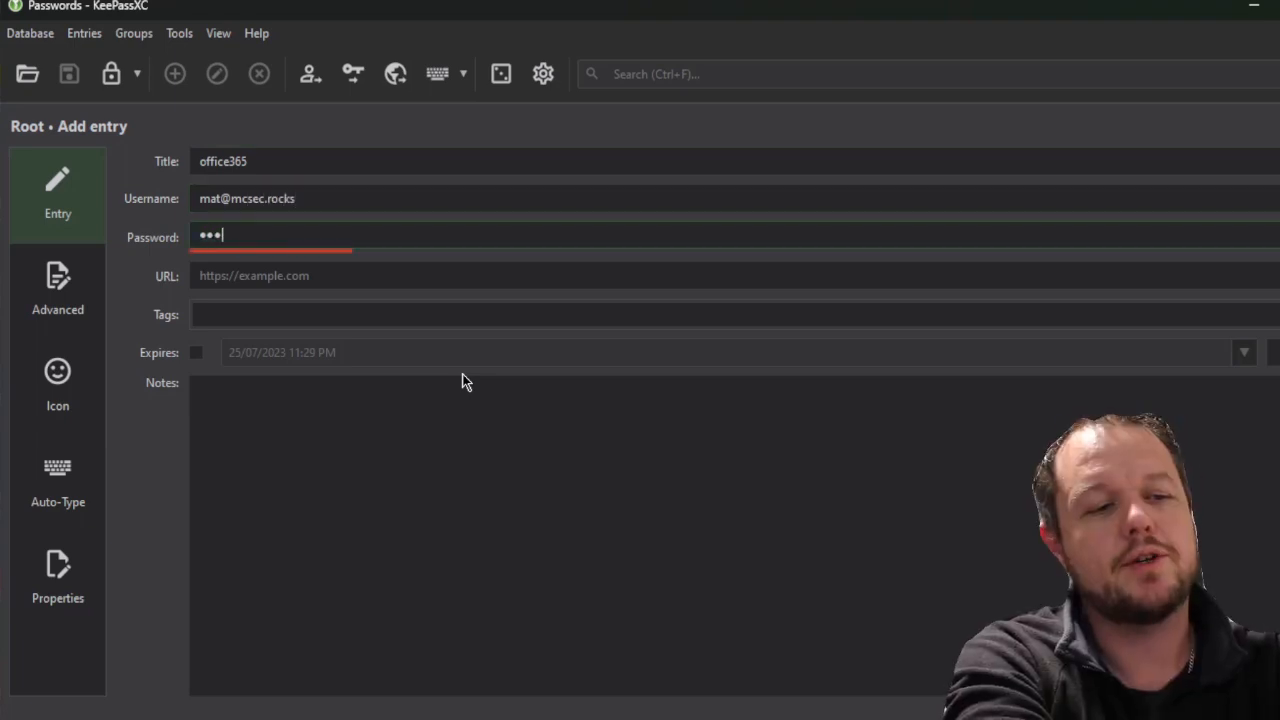
key("BackSpace")
key("BackSpace")
key("BackSpace")
key("BackSpace")
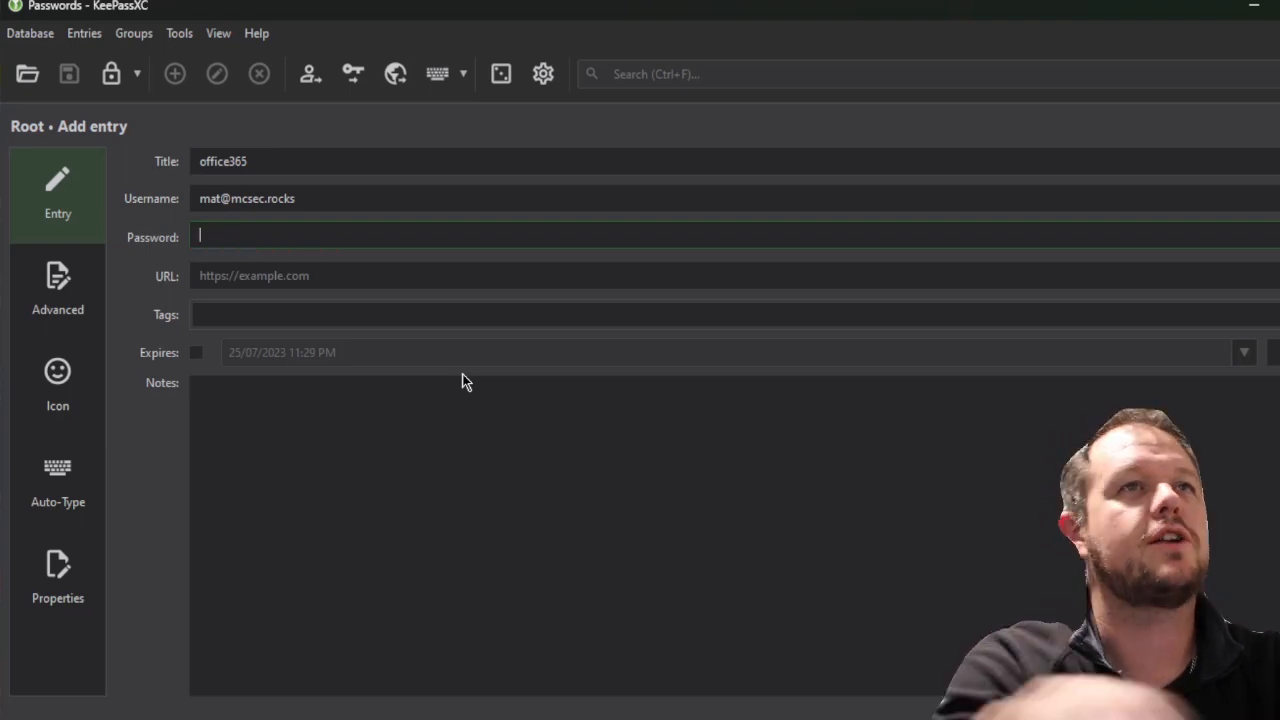
Apply a generated seven-word Title Case passphrase as the office365 password
left_click(1279, 236)
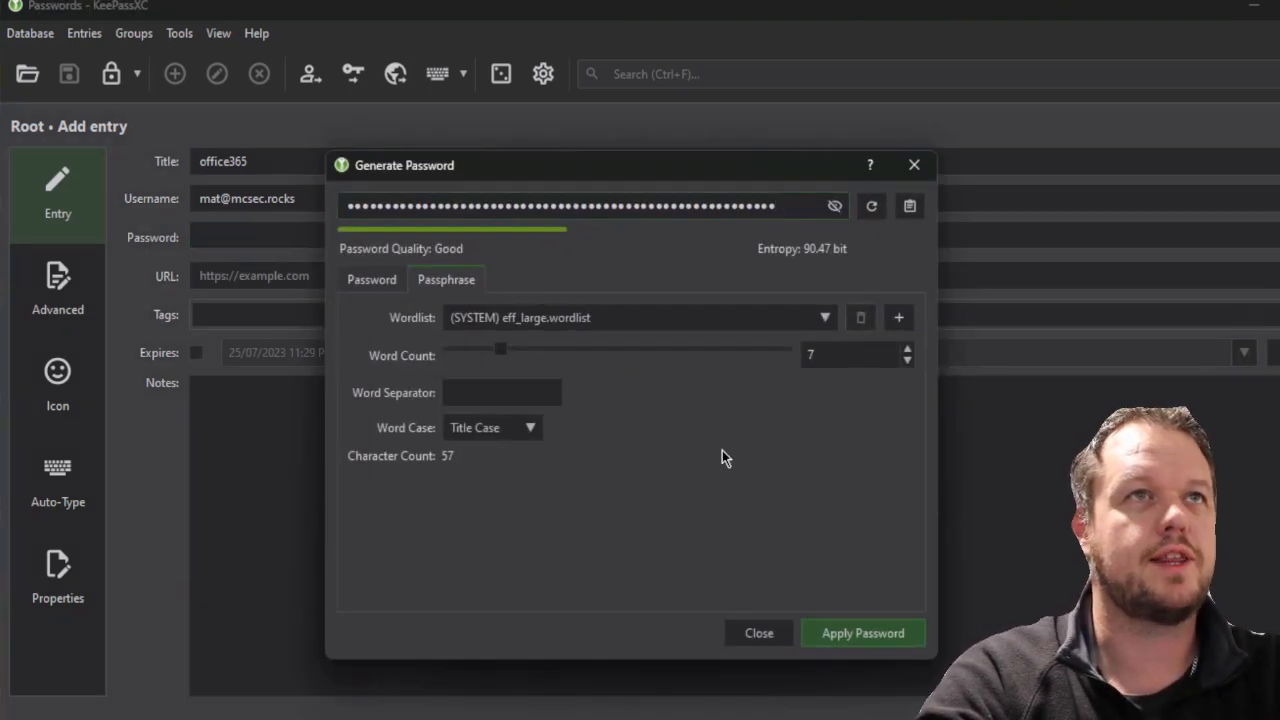
left_click(835, 206)
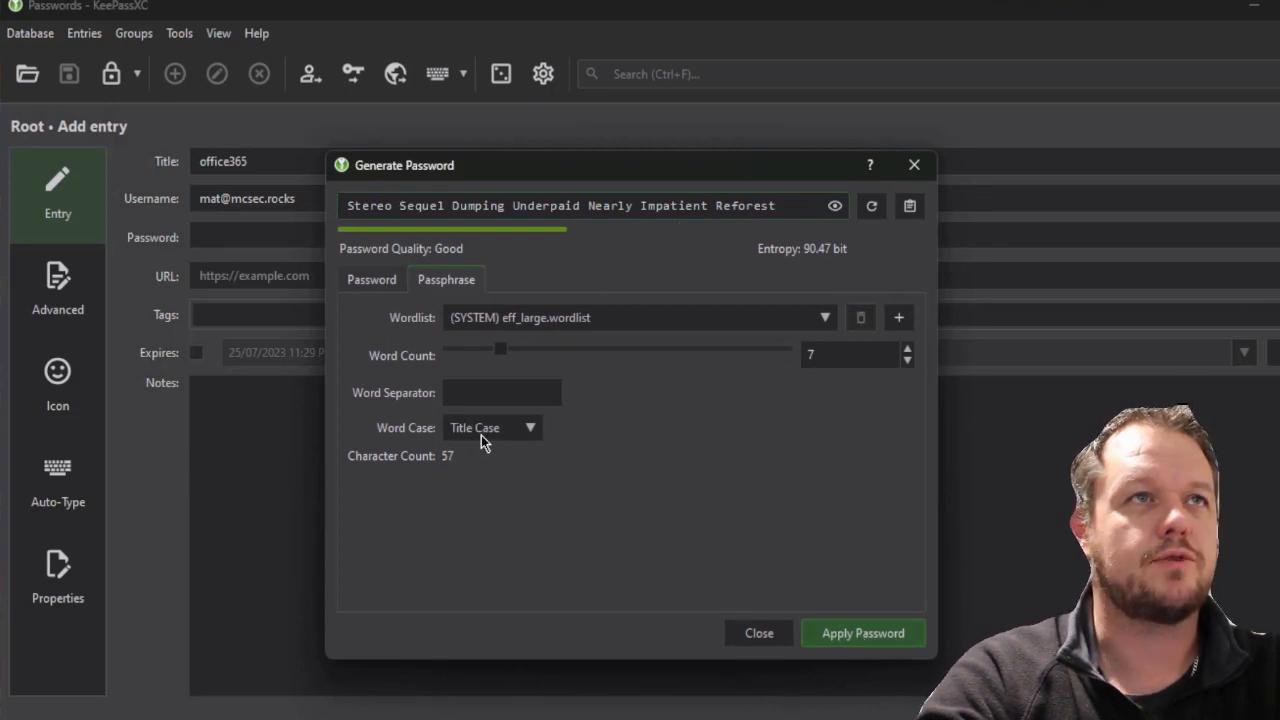
left_click(490, 435)
left_click(518, 388)
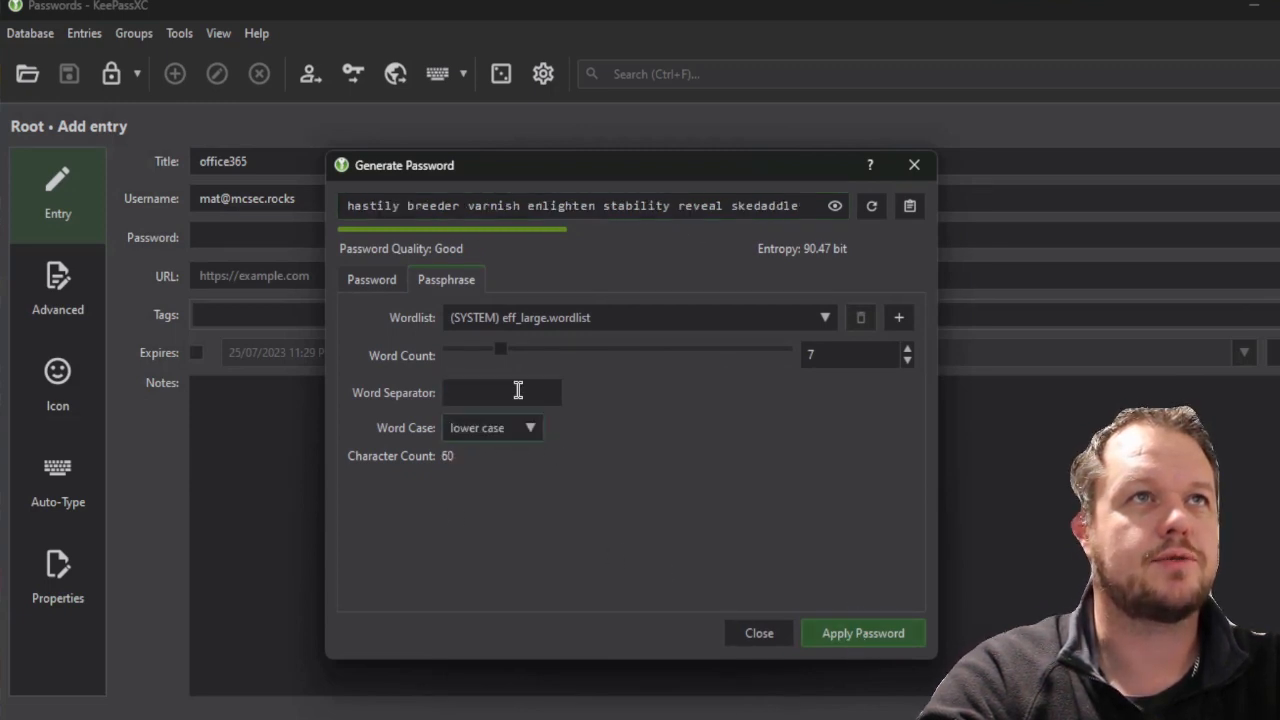
left_click(518, 428)
left_click(505, 474)
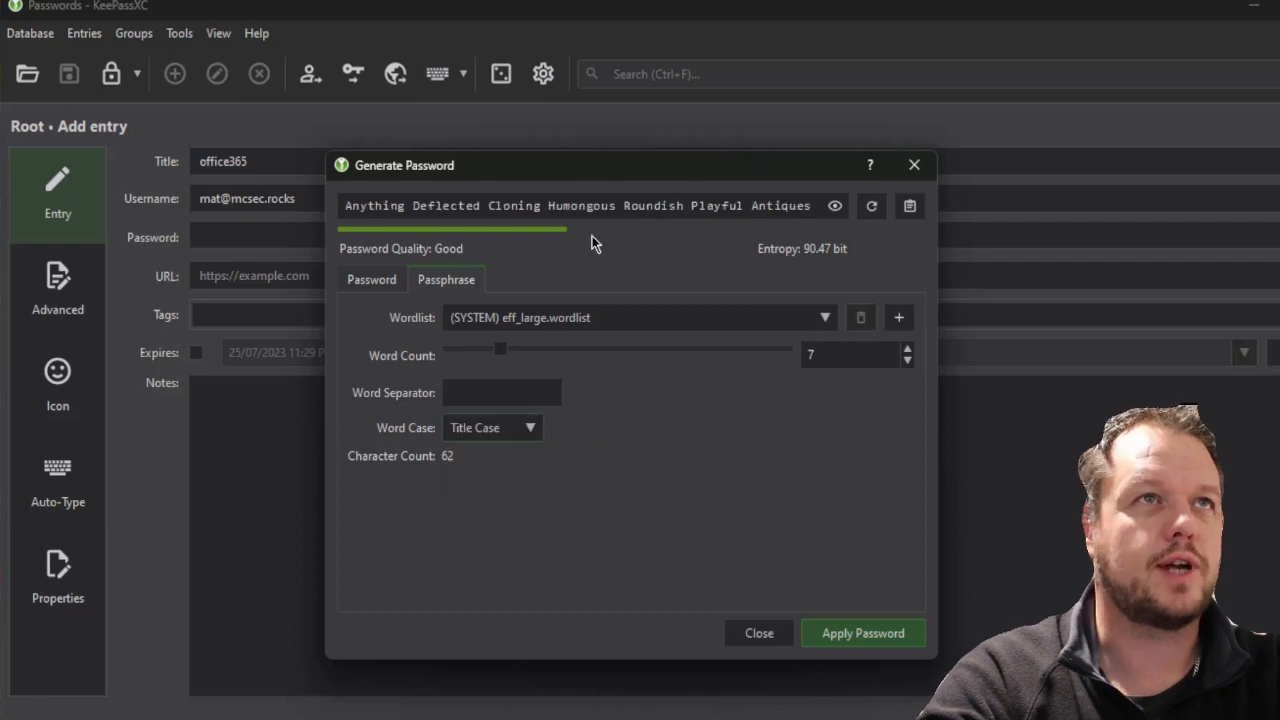
left_click(860, 633)
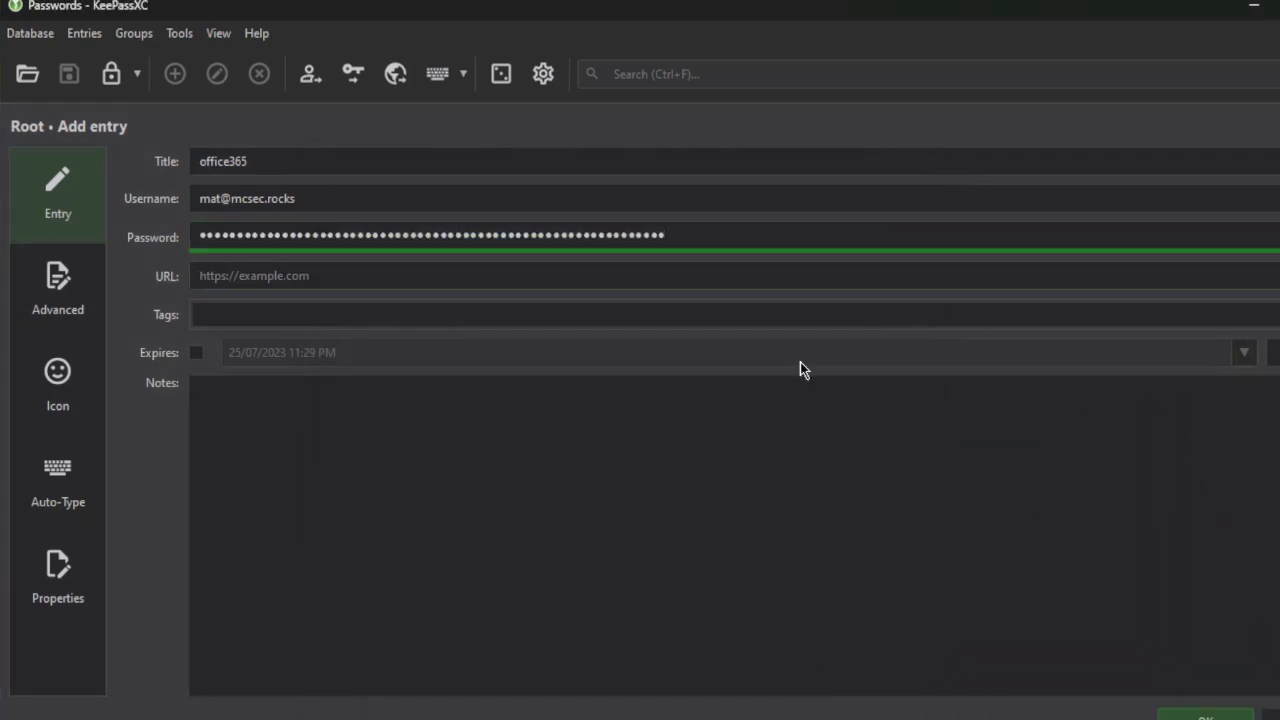
type("https:")
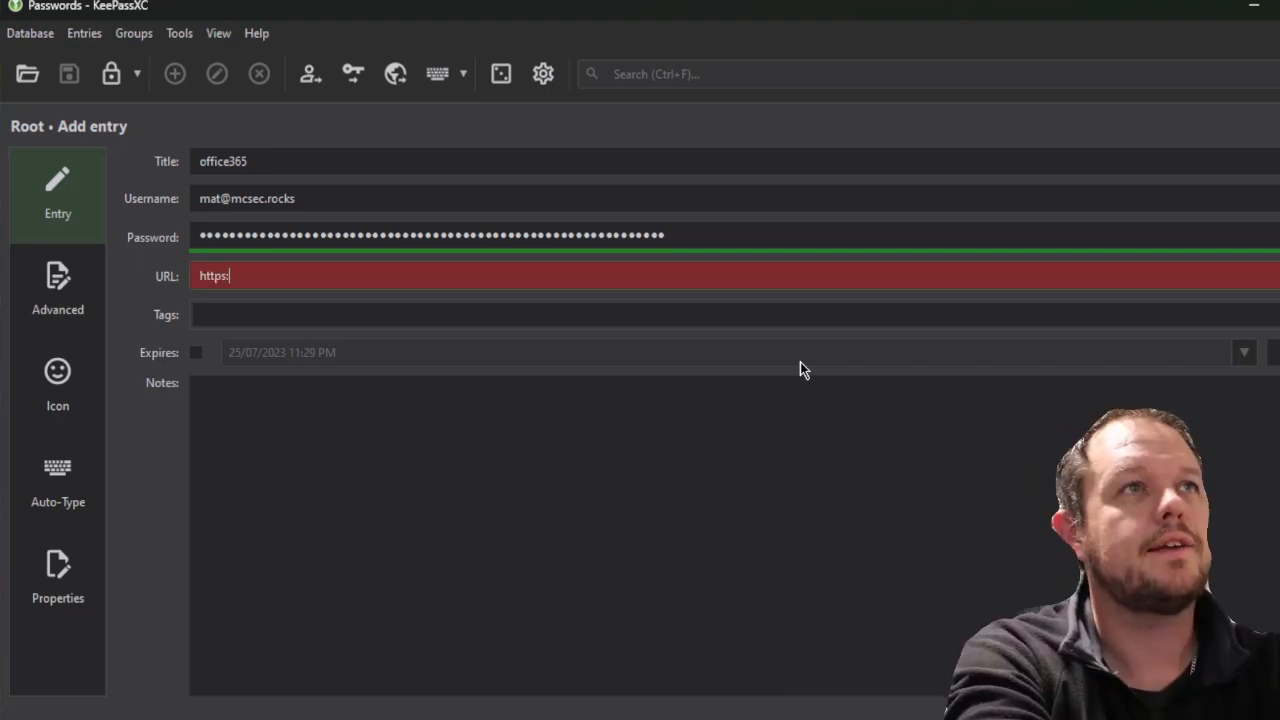
type("//portal.")
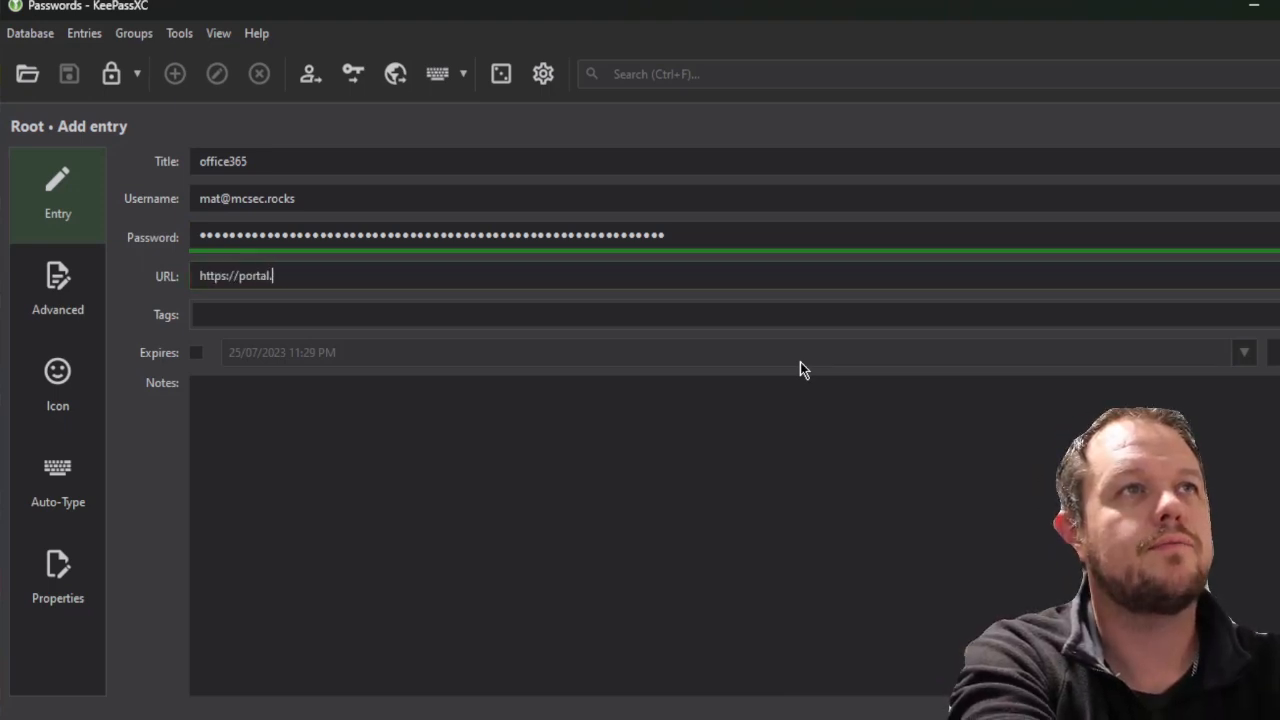
type("office.com")
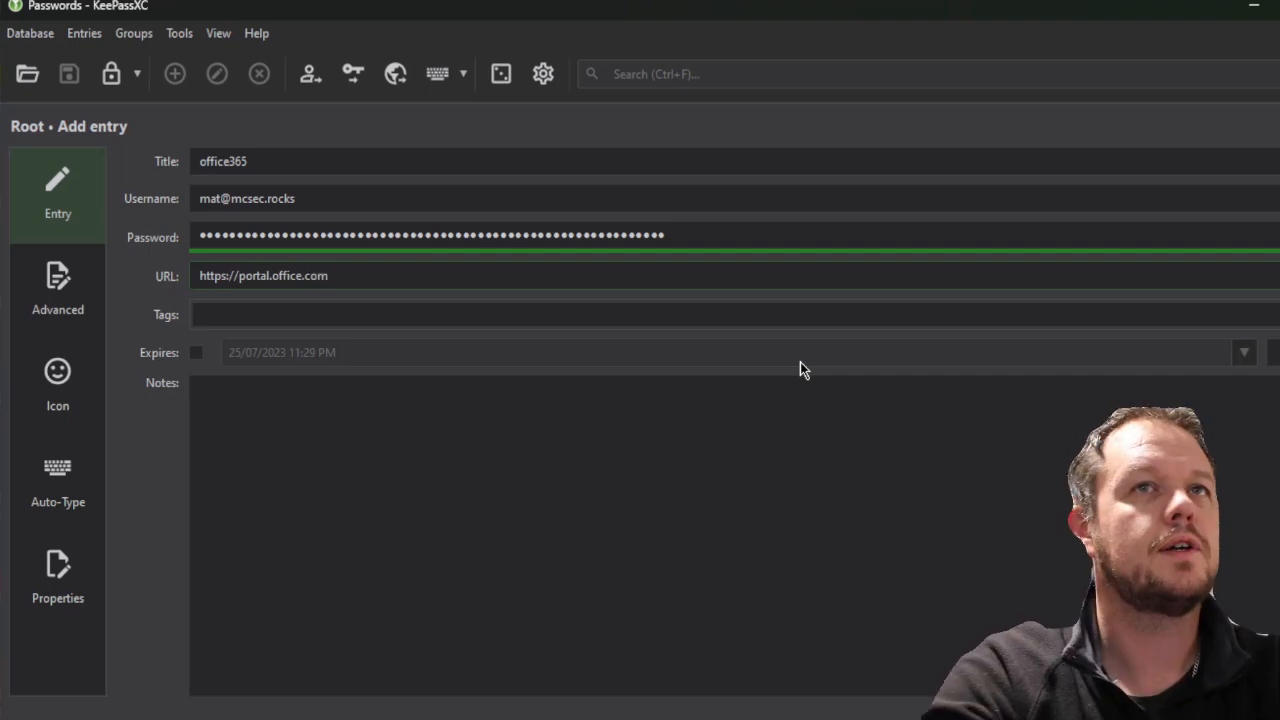
left_click(802, 400)
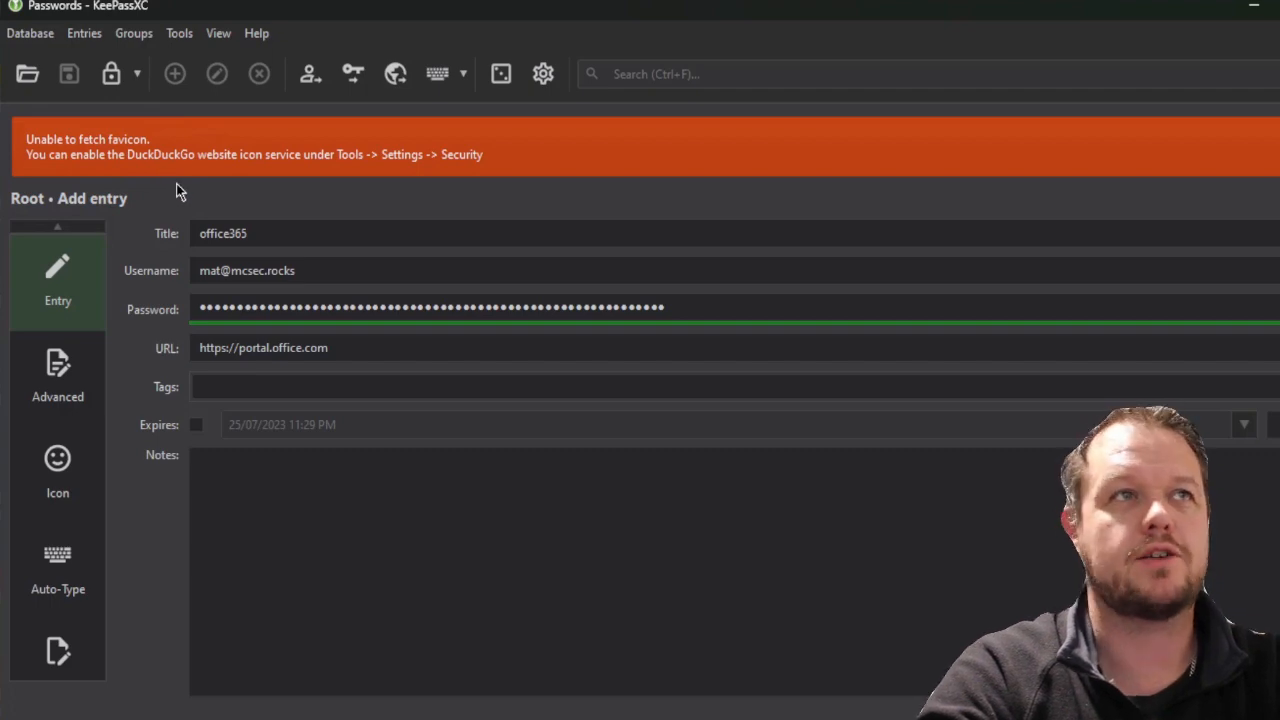
left_click(80, 474)
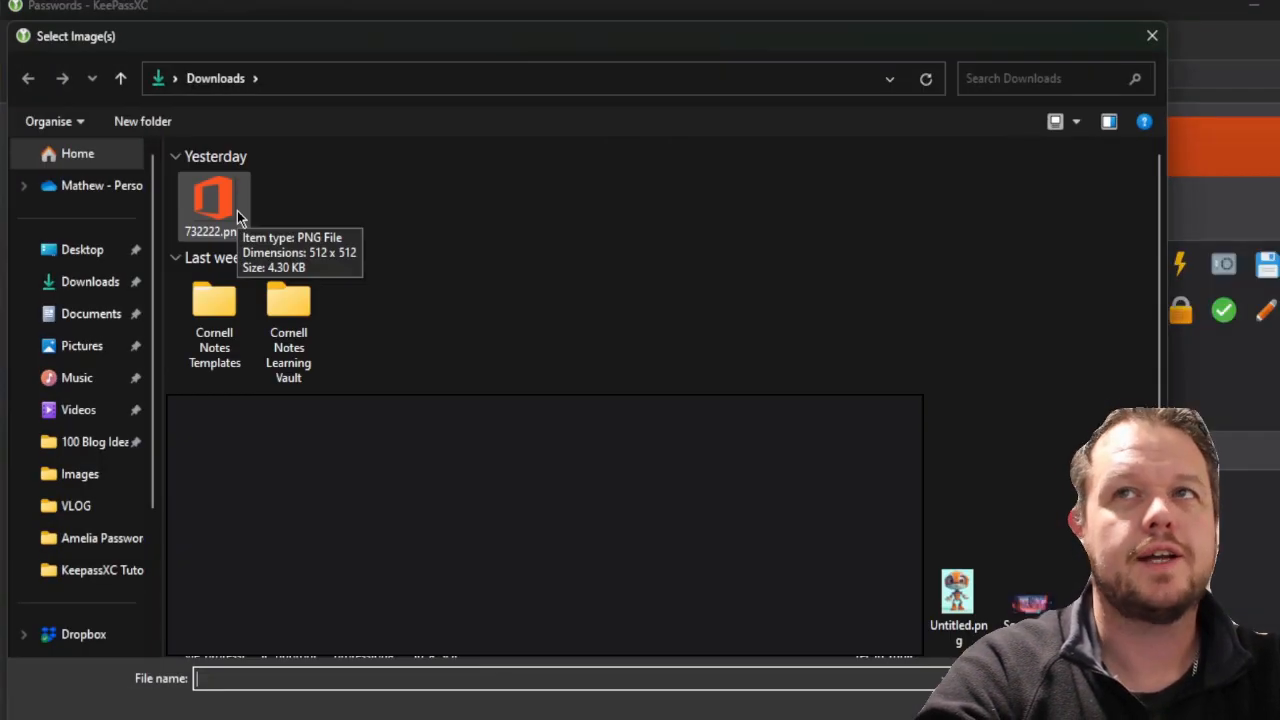
double_click(237, 210)
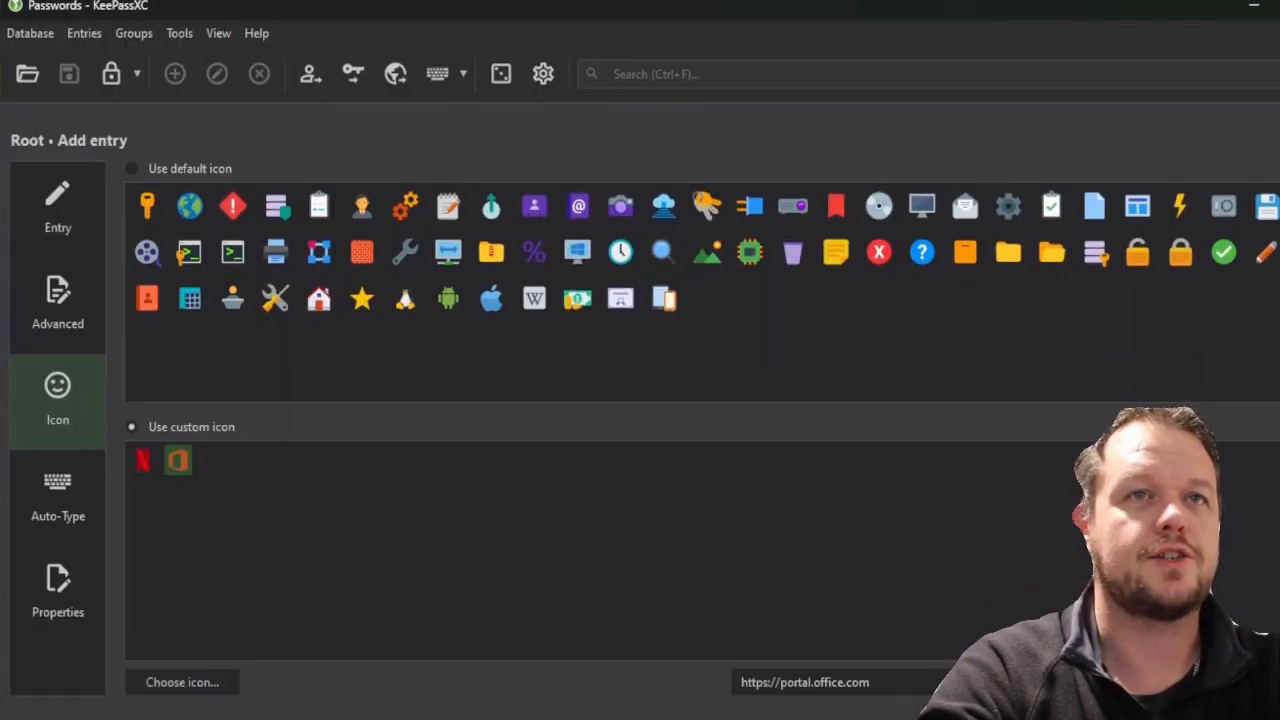
key("Return")
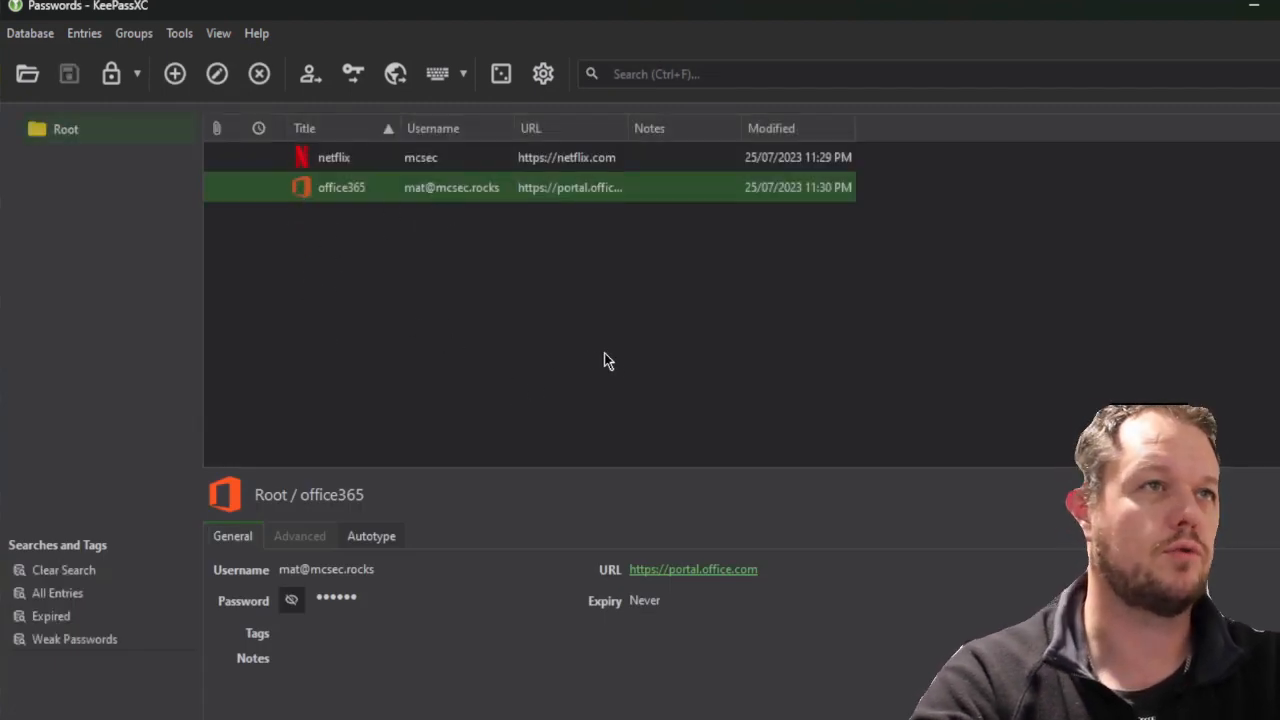
Select the office365 entry and show its list of Auto-Type sequences
left_click(633, 372)
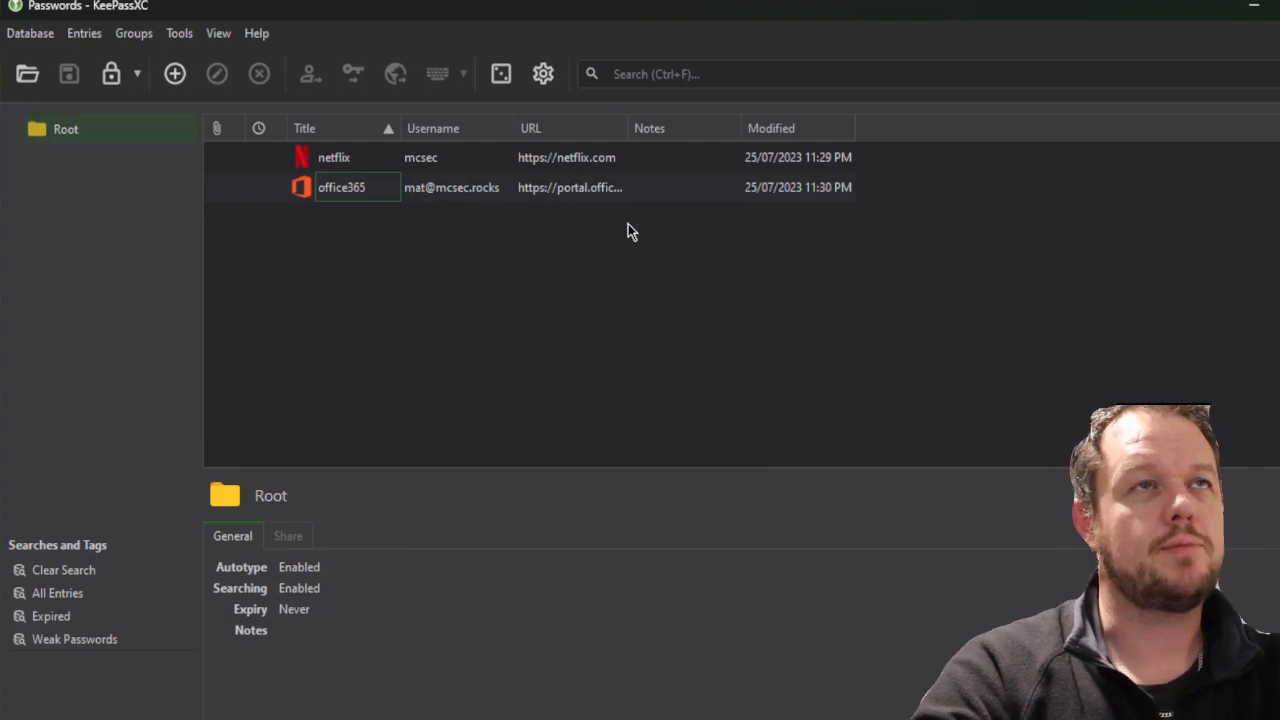
left_click(436, 190)
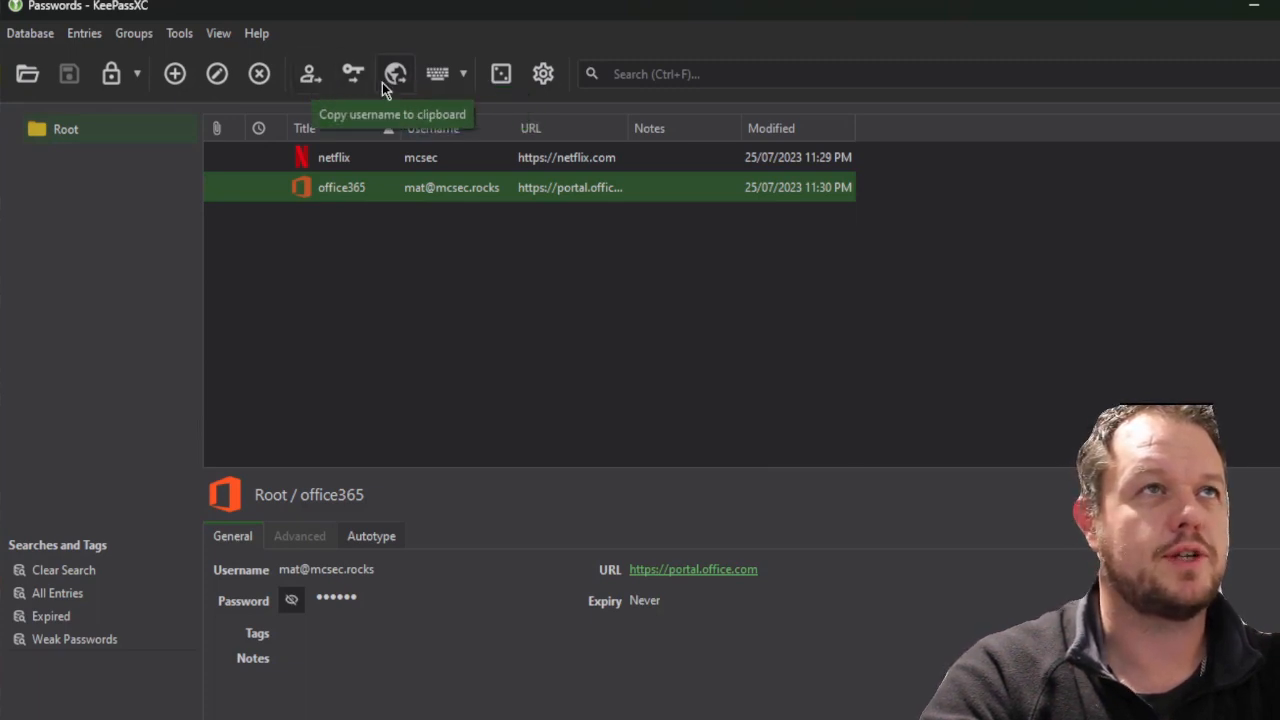
left_click(464, 78)
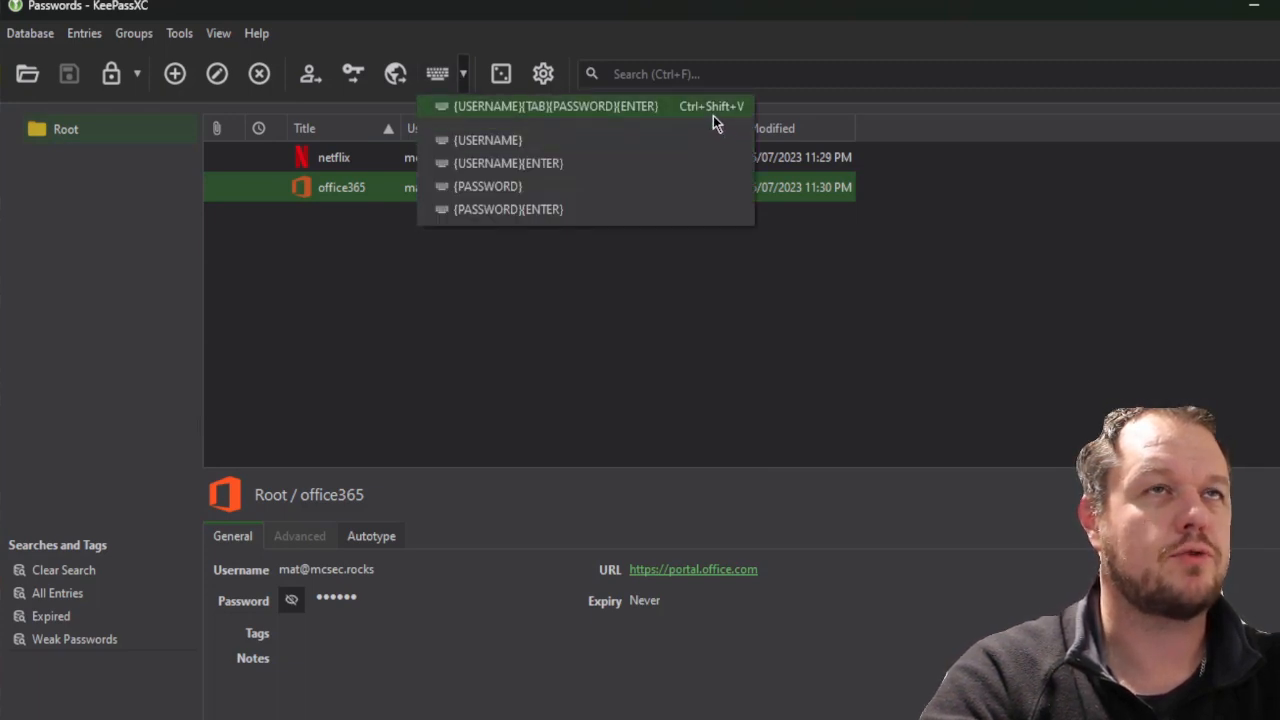
Trigger Auto-Type for office365 with Ctrl+Shift+V, then cancel the prompt
left_click(618, 253)
left_click(449, 189)
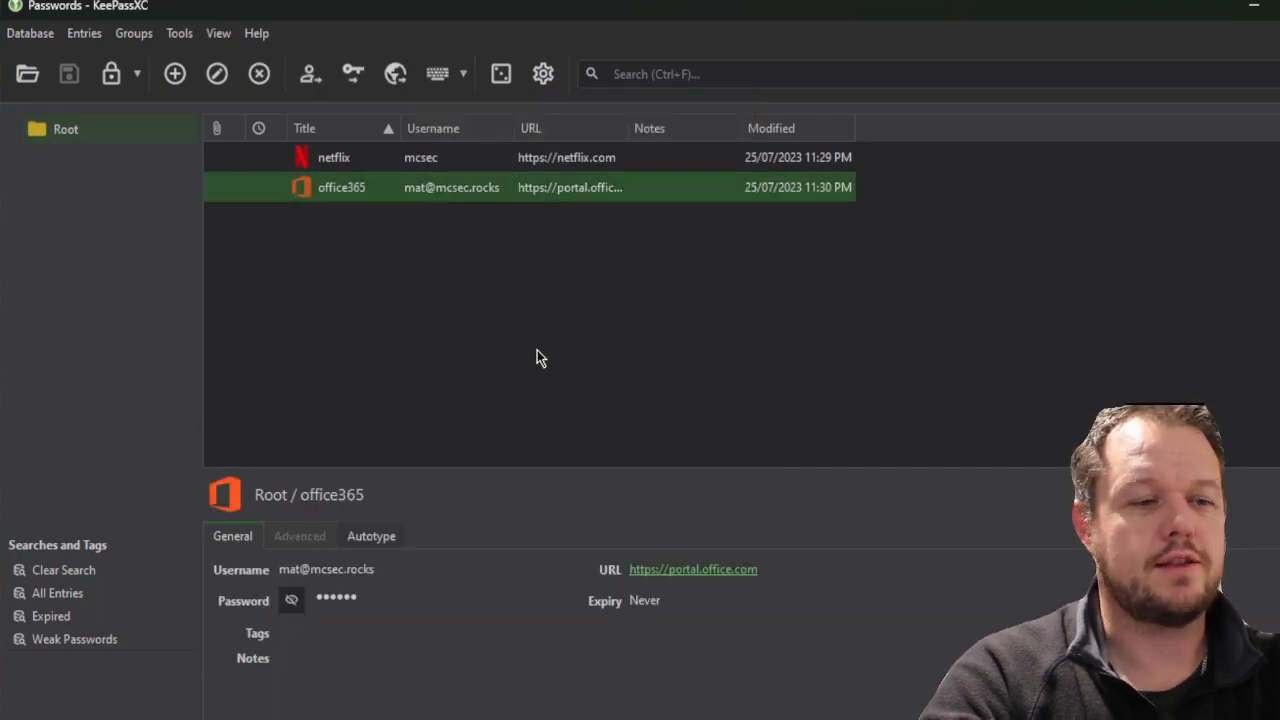
left_click(780, 75)
key("ctrl+shift+v")
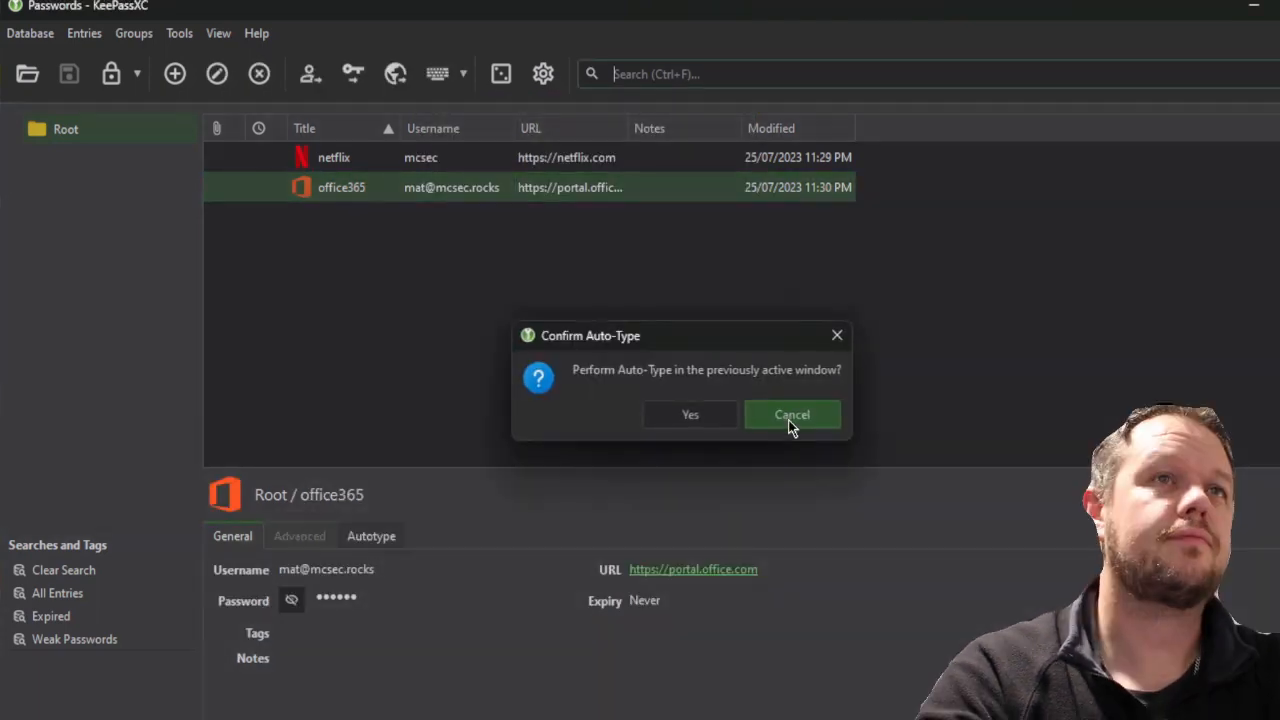
left_click(790, 415)
left_click(673, 388)
Reselect office365, trigger Auto-Type again and confirm it for the previously active window
left_click(663, 74)
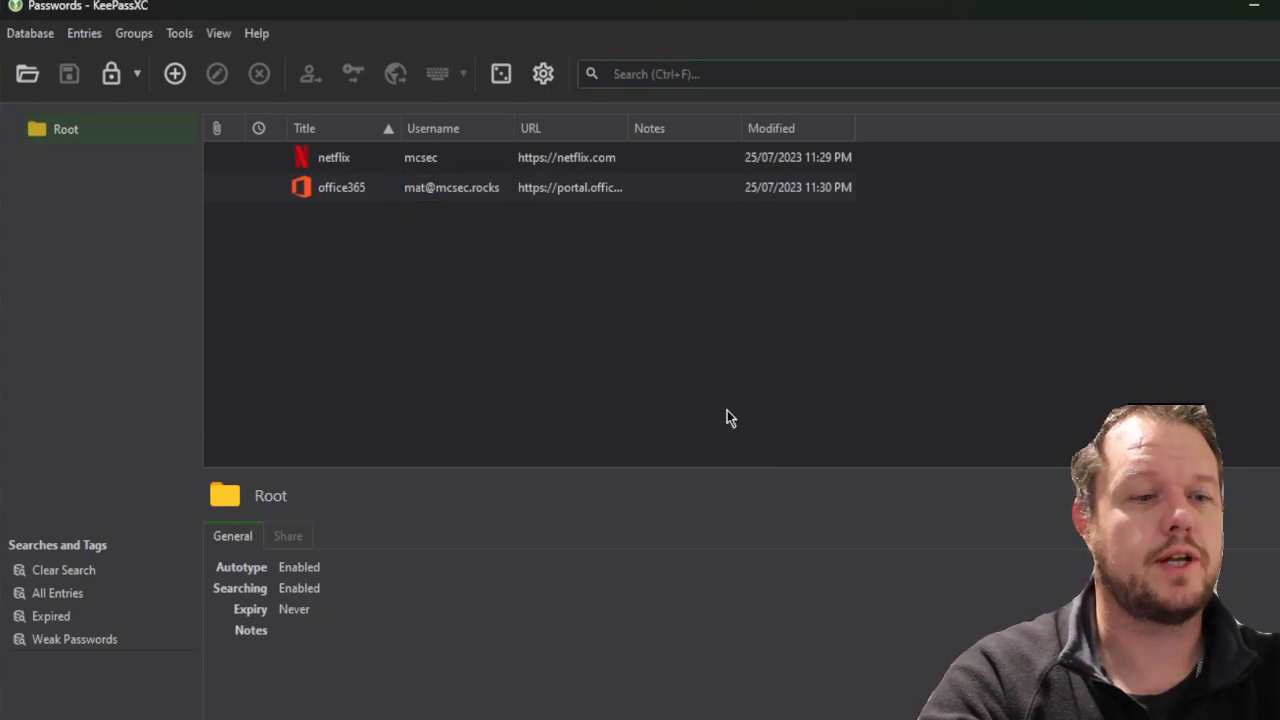
left_click(353, 194)
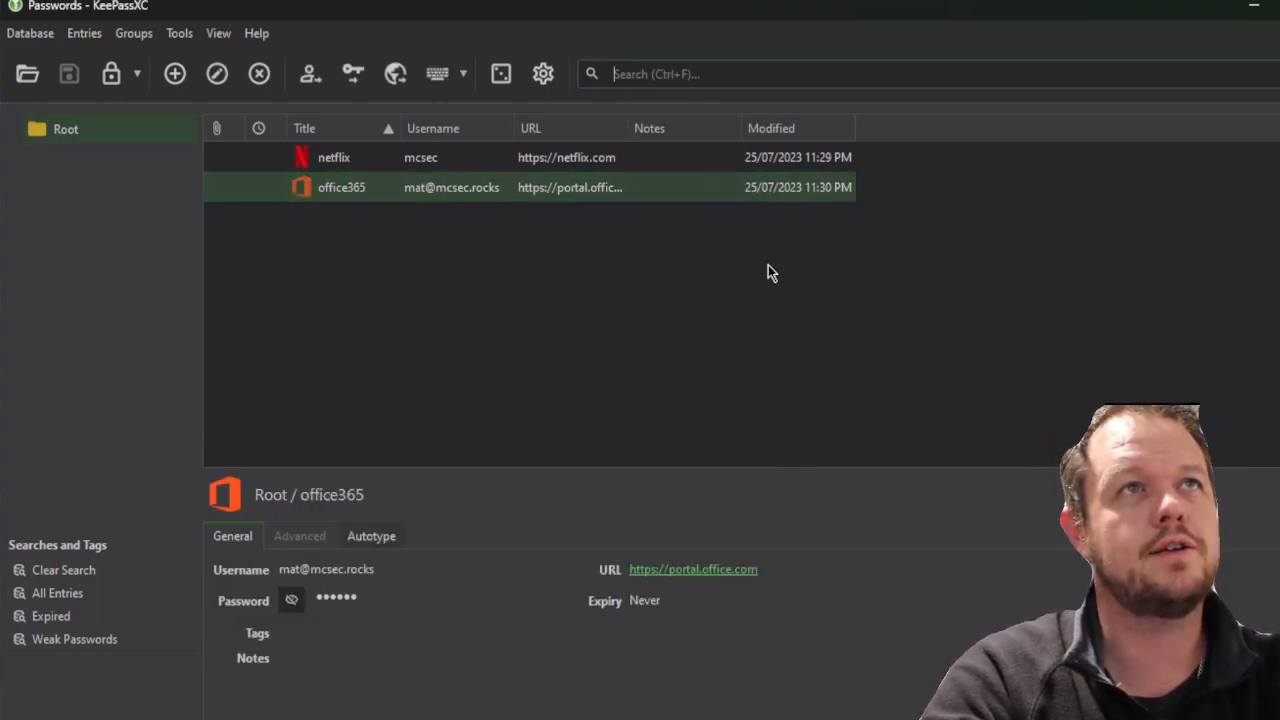
key("ctrl+shift+v")
left_click(724, 416)
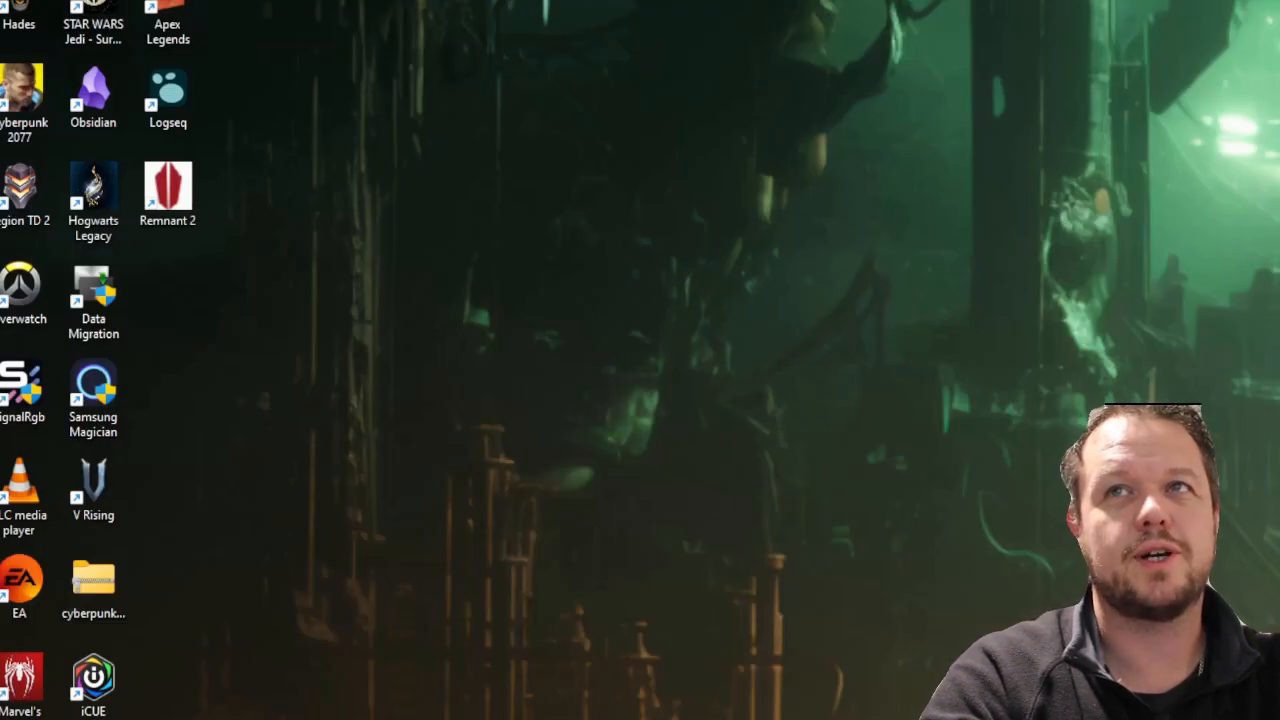
key("alt+Tab")
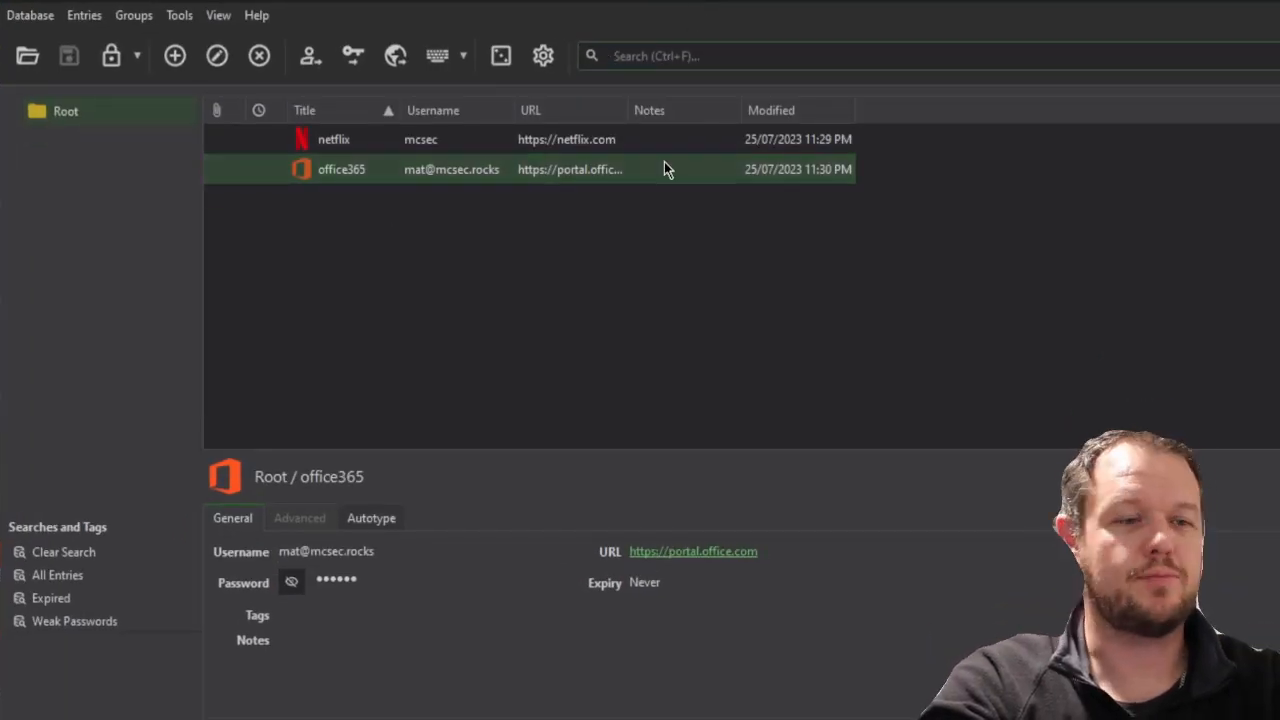
key("ctrl+shift+v")
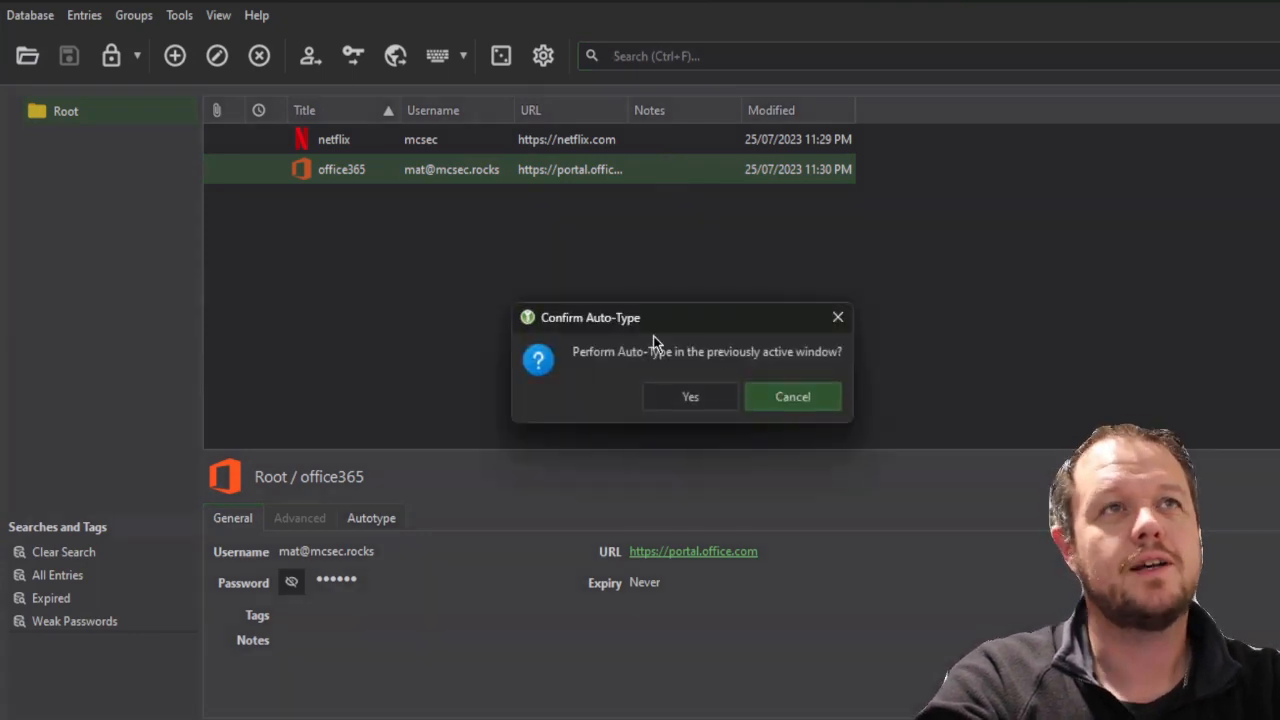
left_click(690, 390)
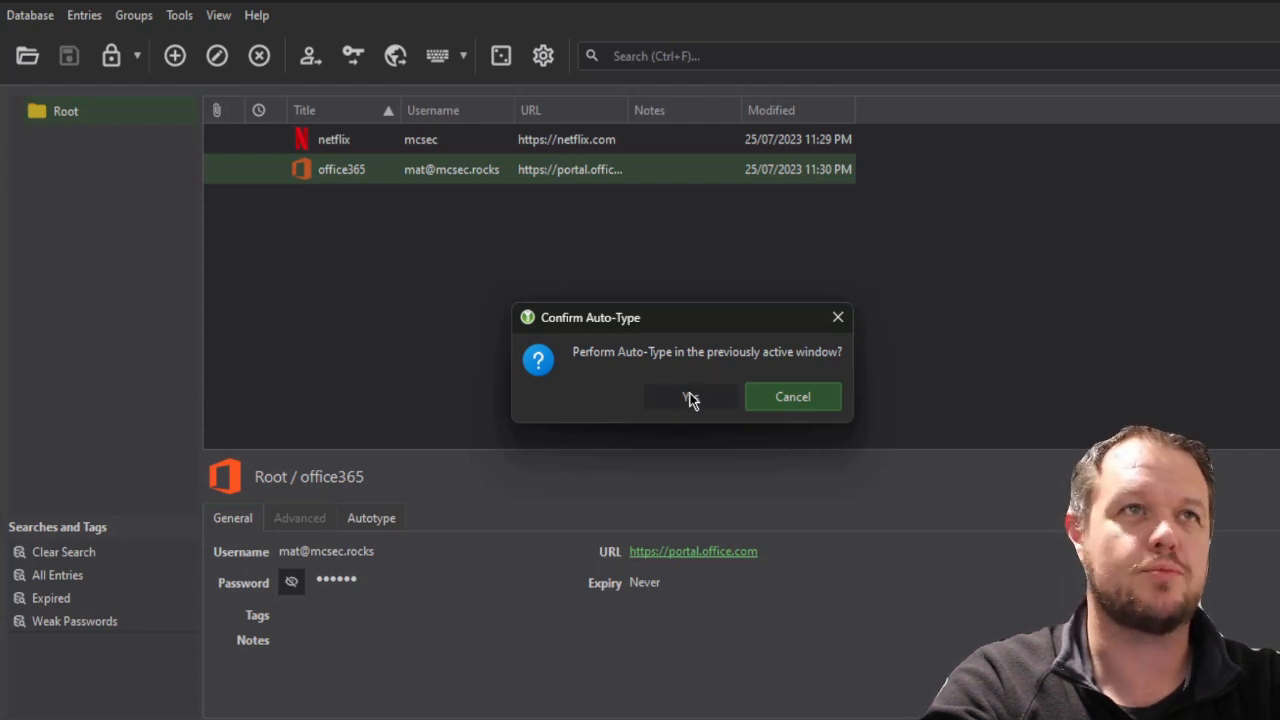
left_click(690, 398)
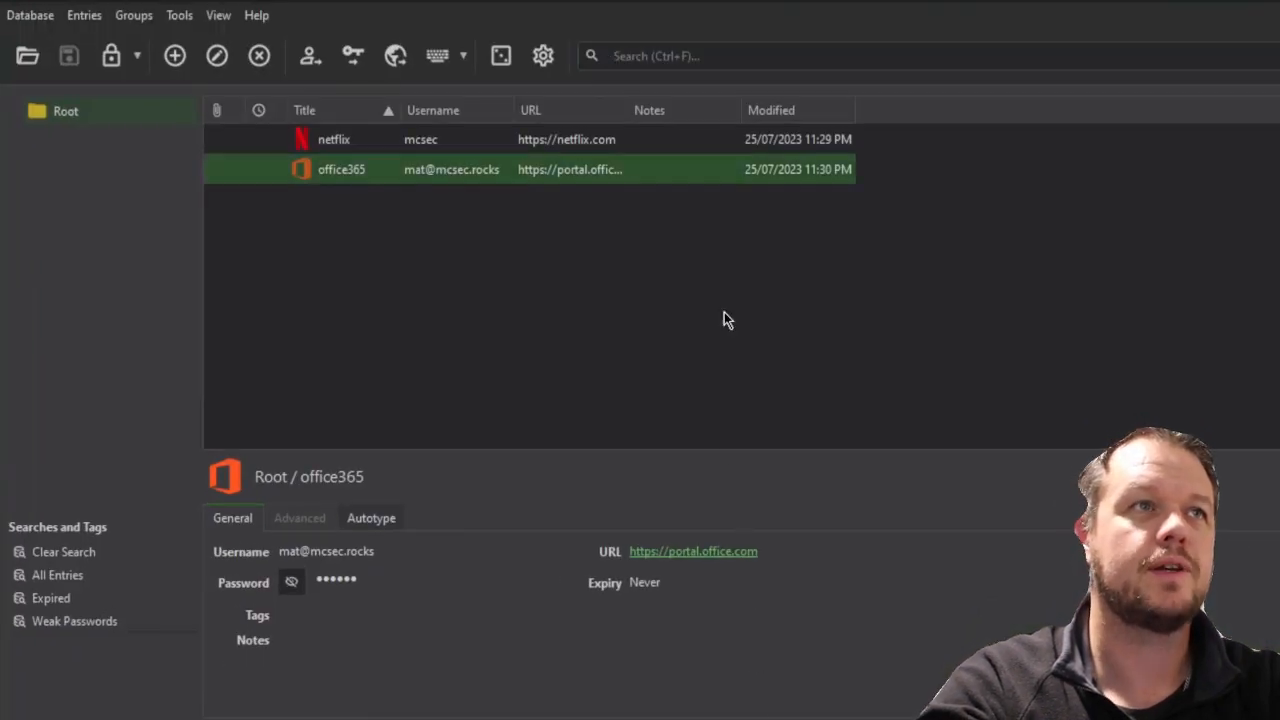
Check the Weak Passwords search, then return to the Root group
left_click(363, 278)
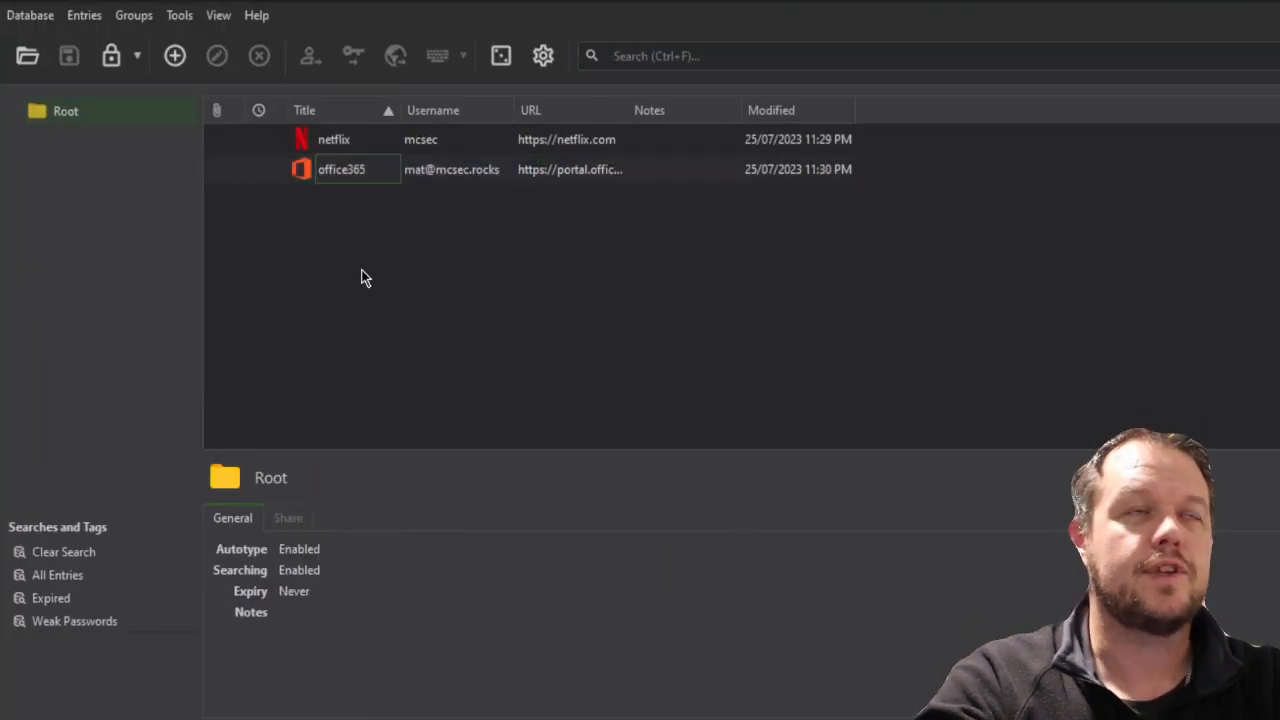
left_click(64, 620)
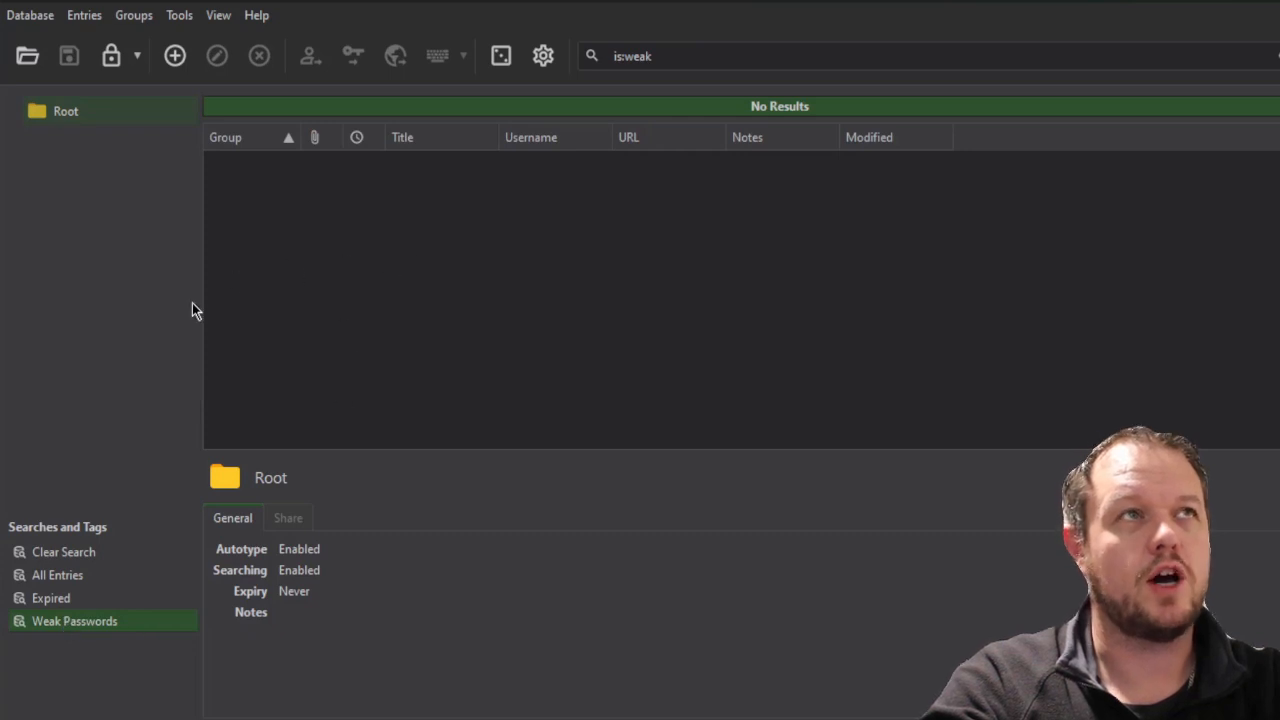
left_click(93, 116)
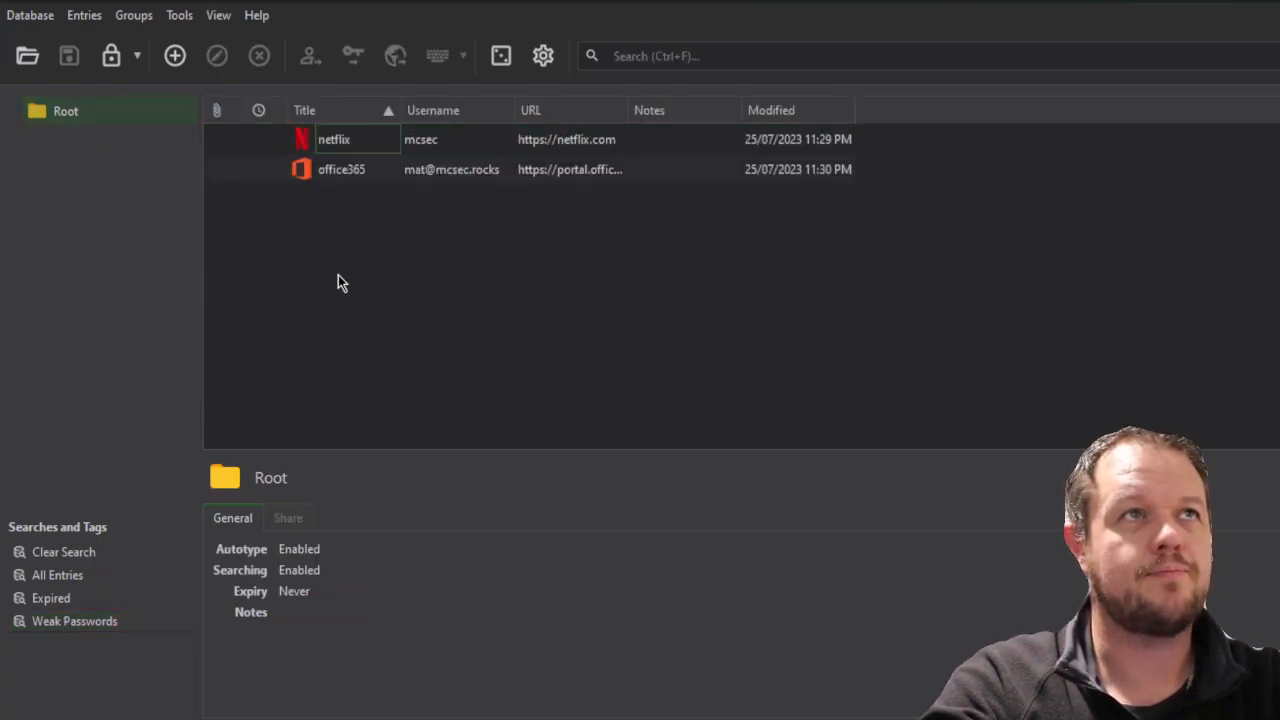
Create a new entry named 'weaklink' with an e-mail username and a weak password
right_click(386, 253)
left_click(435, 262)
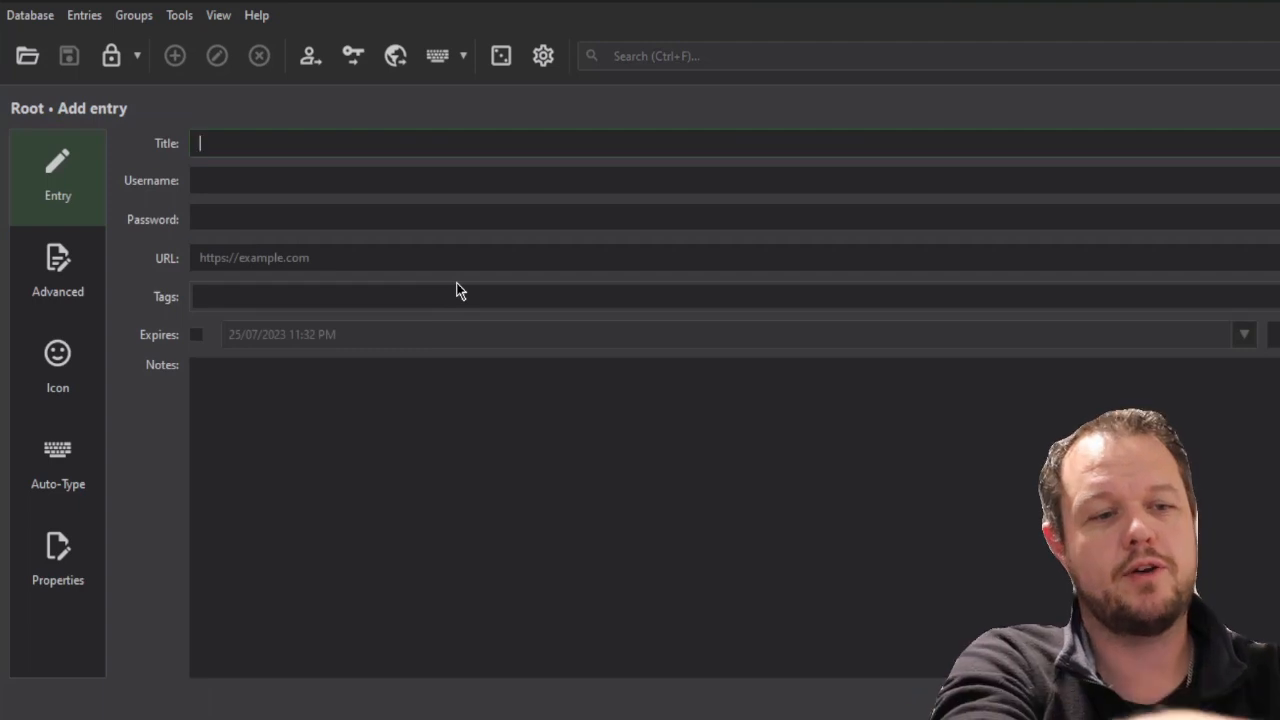
type("weaklink")
key("Tab")
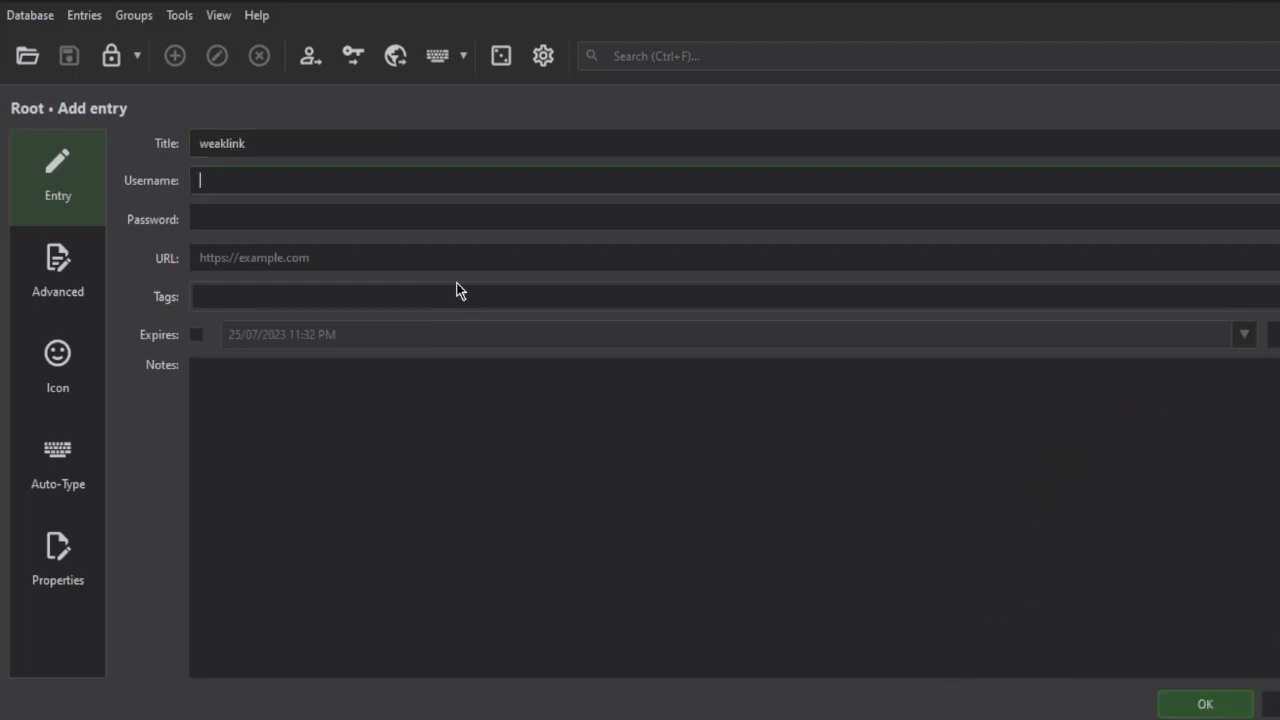
key("Tab")
type("password")
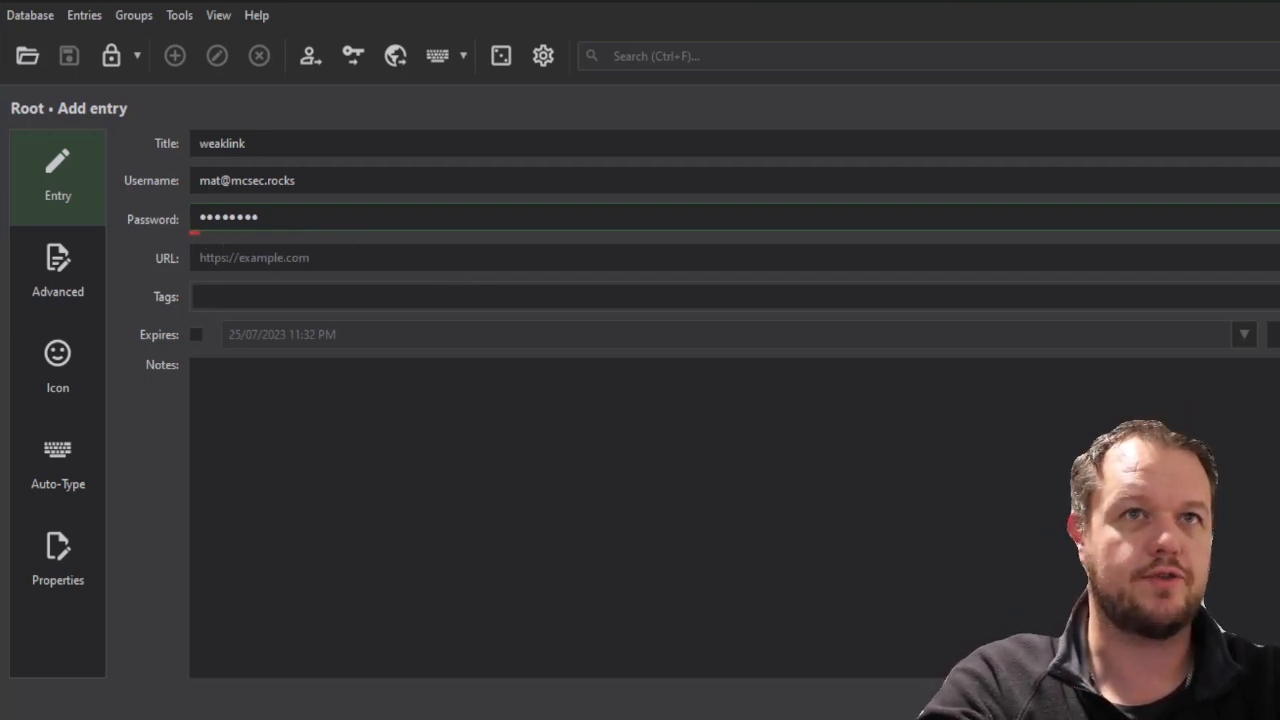
key("Return")
Review weaklink's details under Weak Passwords, then view the empty Expired search
left_click(83, 622)
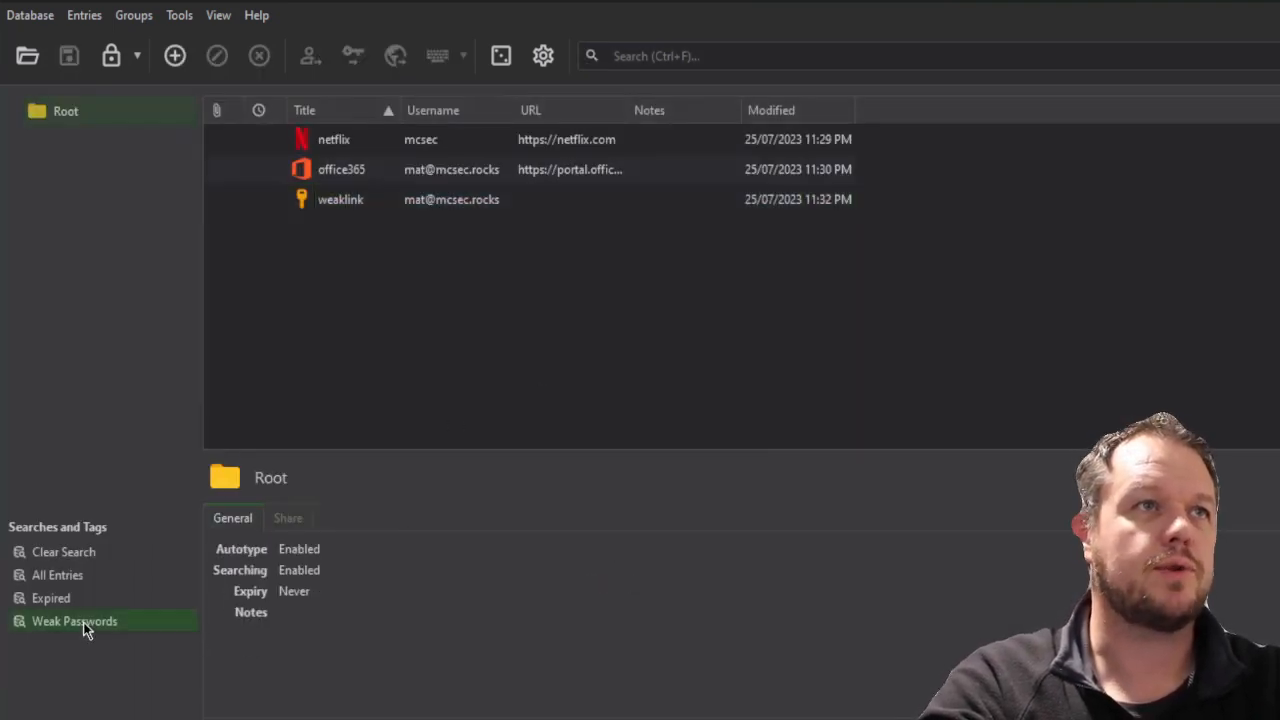
left_click(457, 240)
left_click(451, 170)
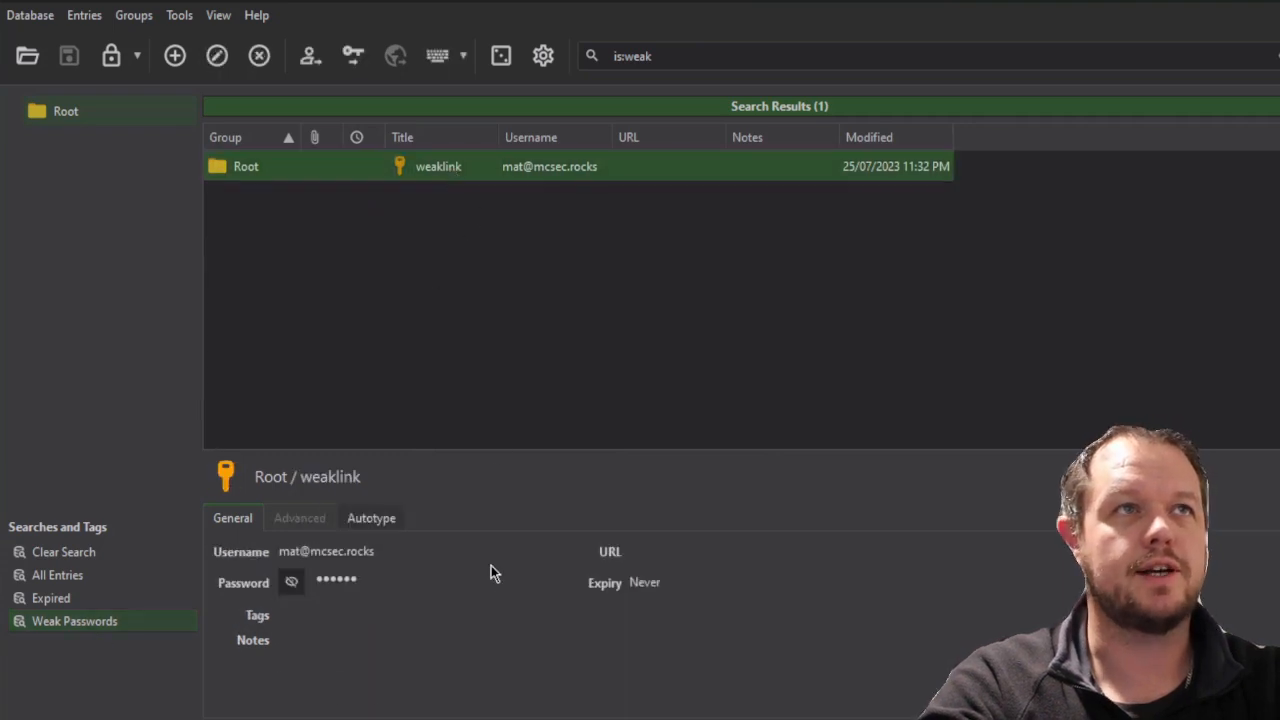
left_click(378, 518)
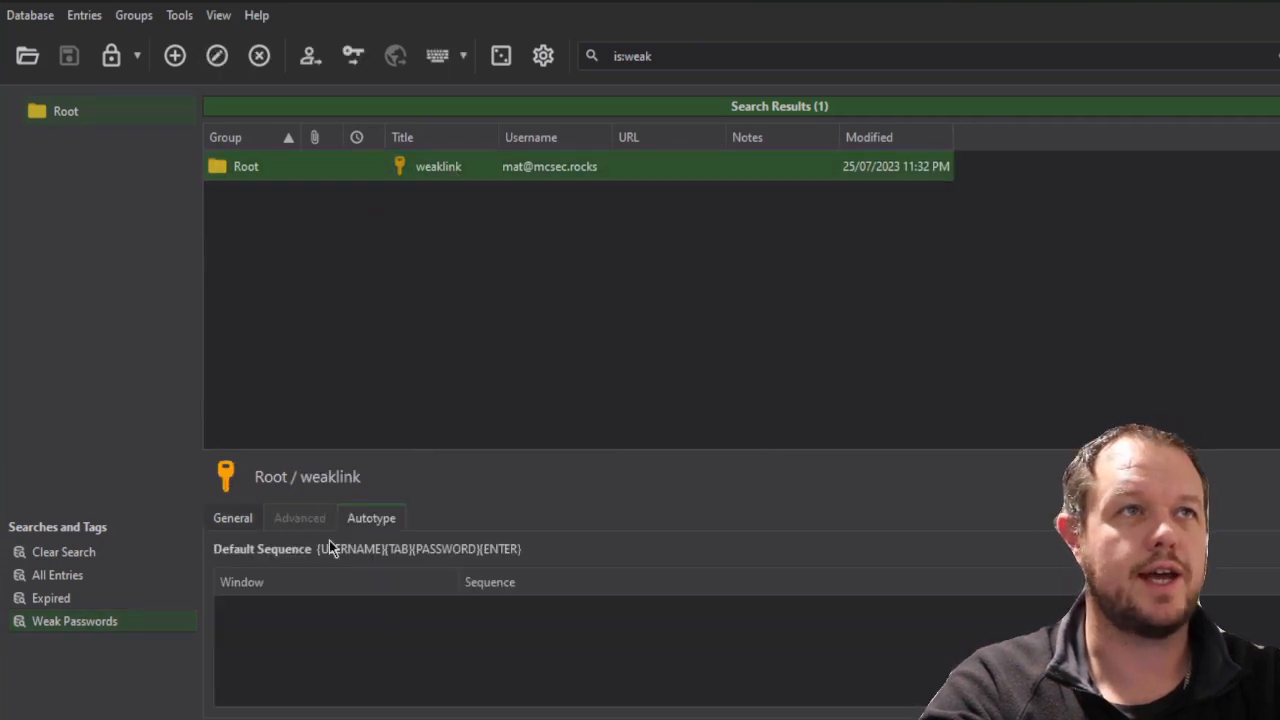
left_click(228, 522)
left_click(141, 602)
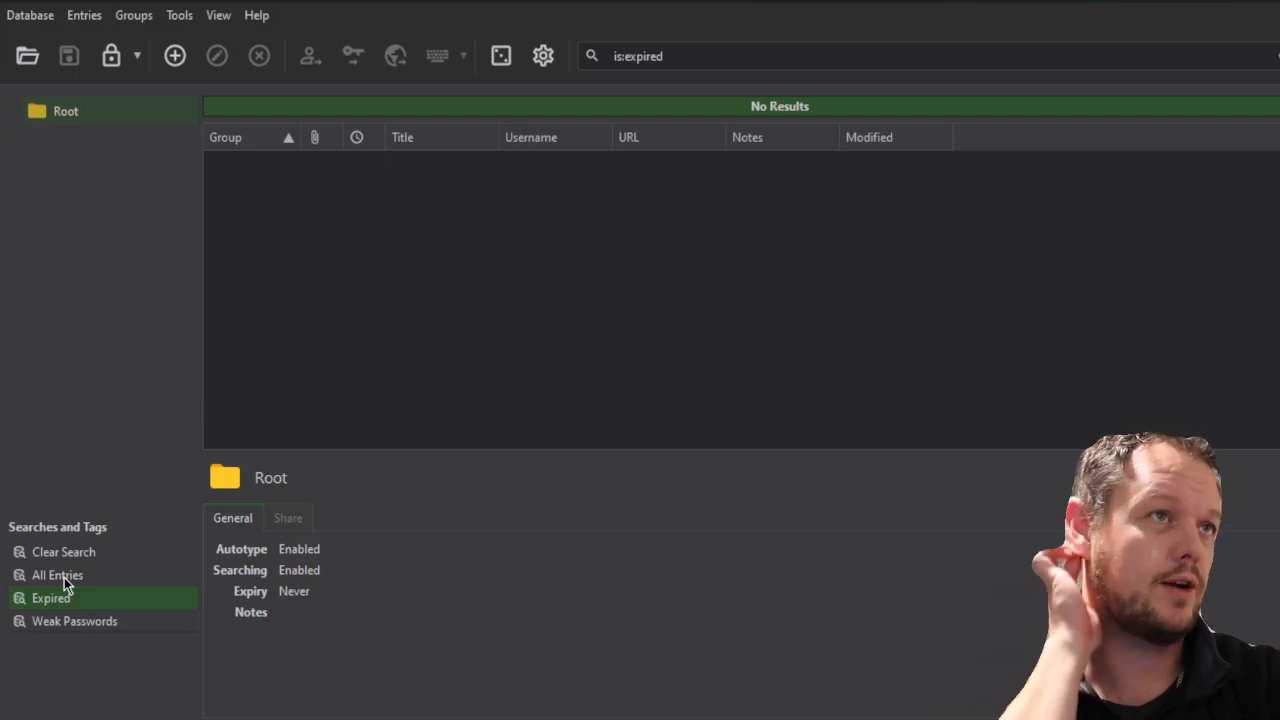
Clear the search and move the weaklink entry to the Recycle Bin
left_click(64, 577)
left_click(60, 552)
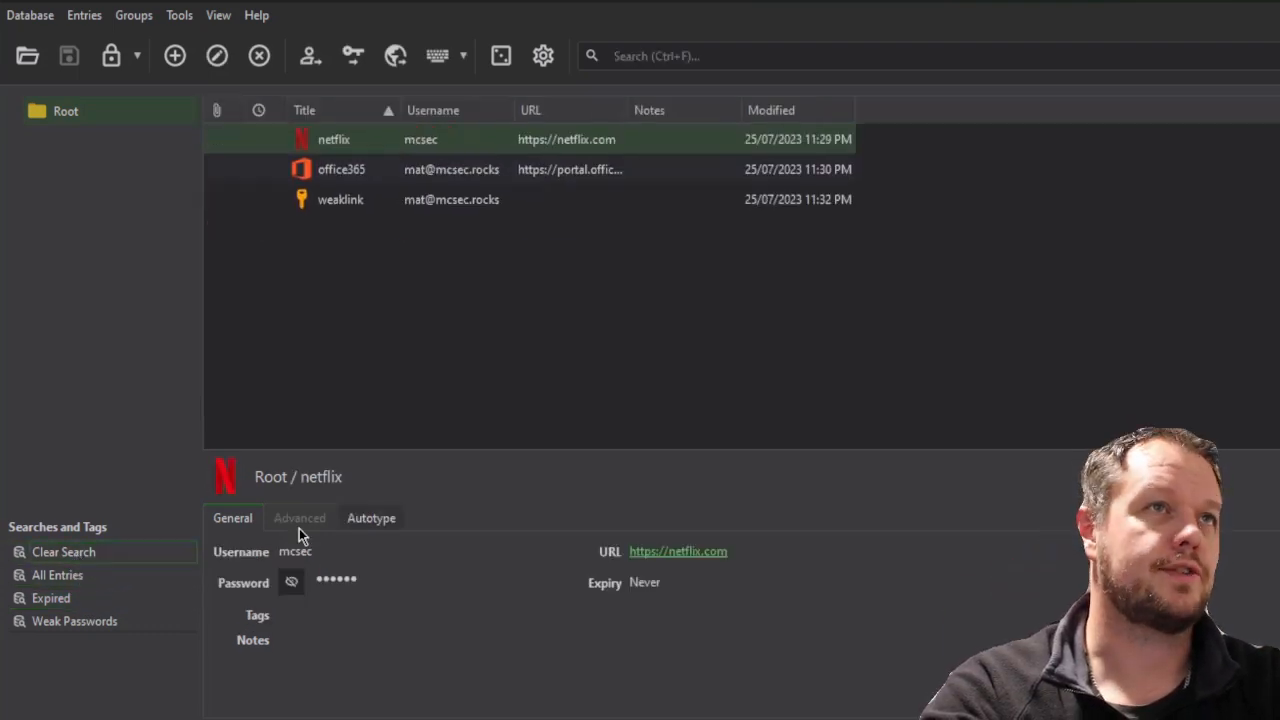
right_click(369, 202)
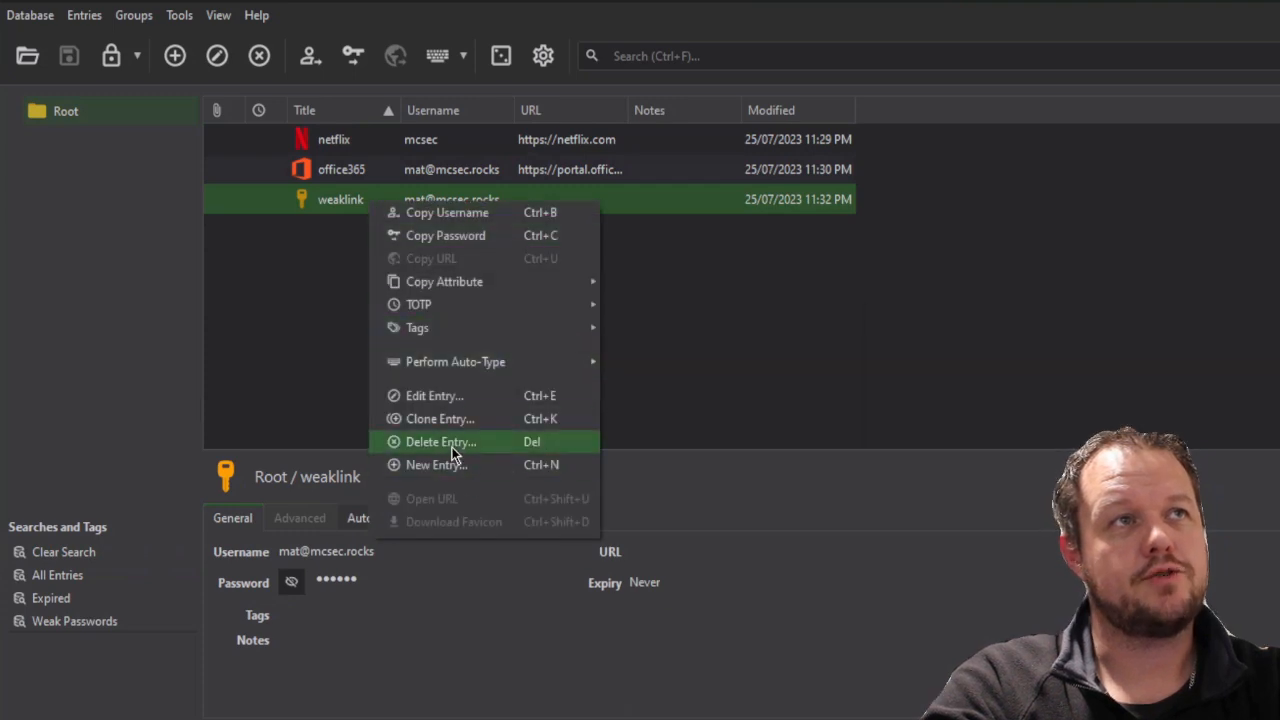
left_click(451, 450)
Permanently delete weaklink from the Recycle Bin
left_click(126, 143)
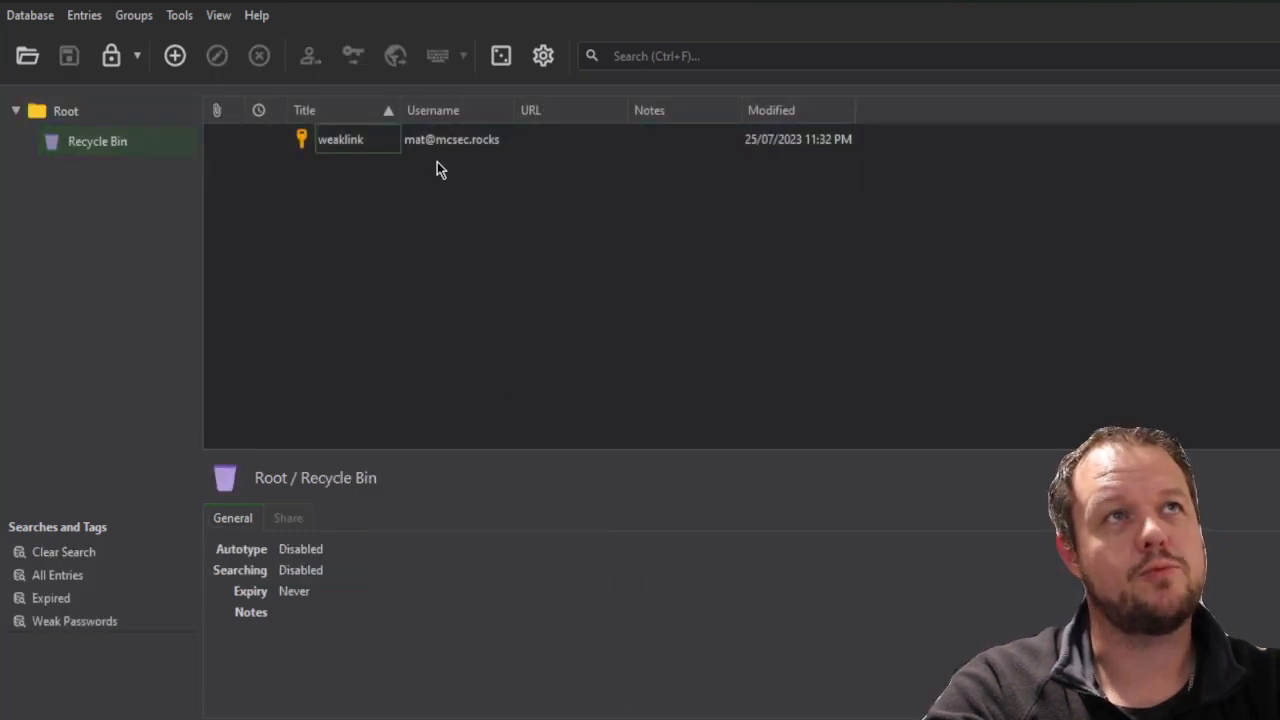
left_click(356, 150)
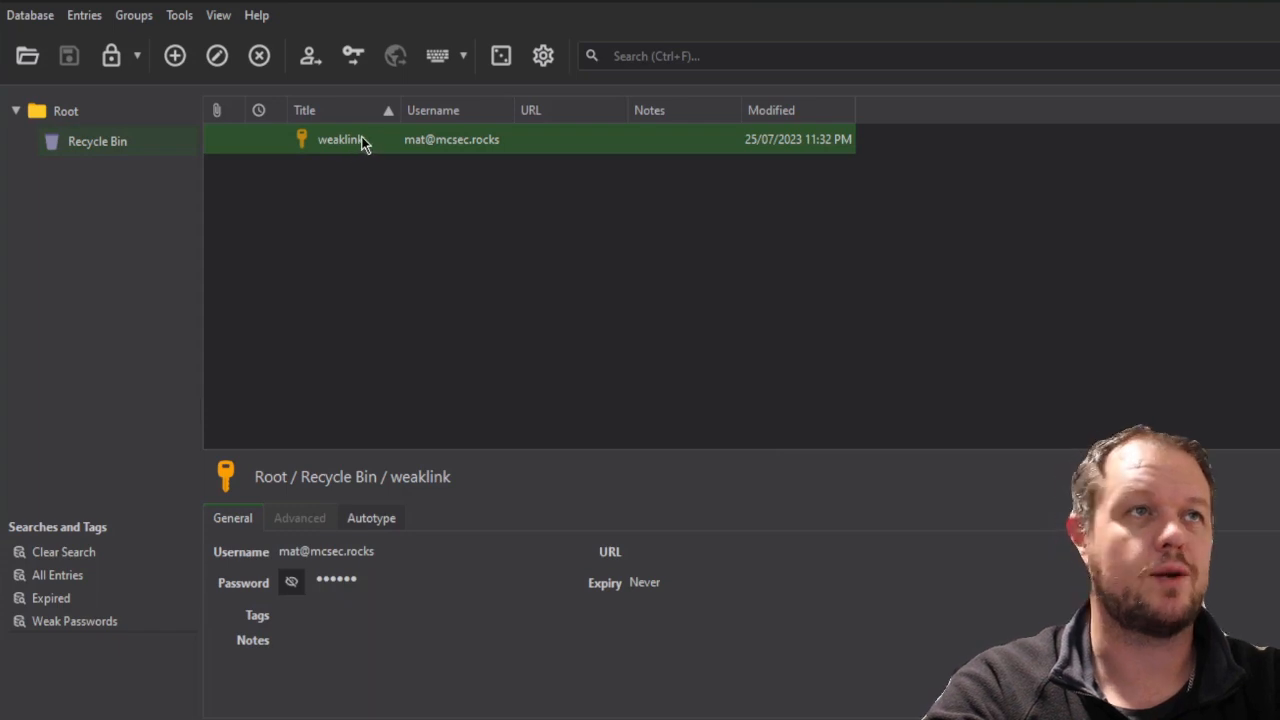
right_click(361, 136)
left_click(434, 385)
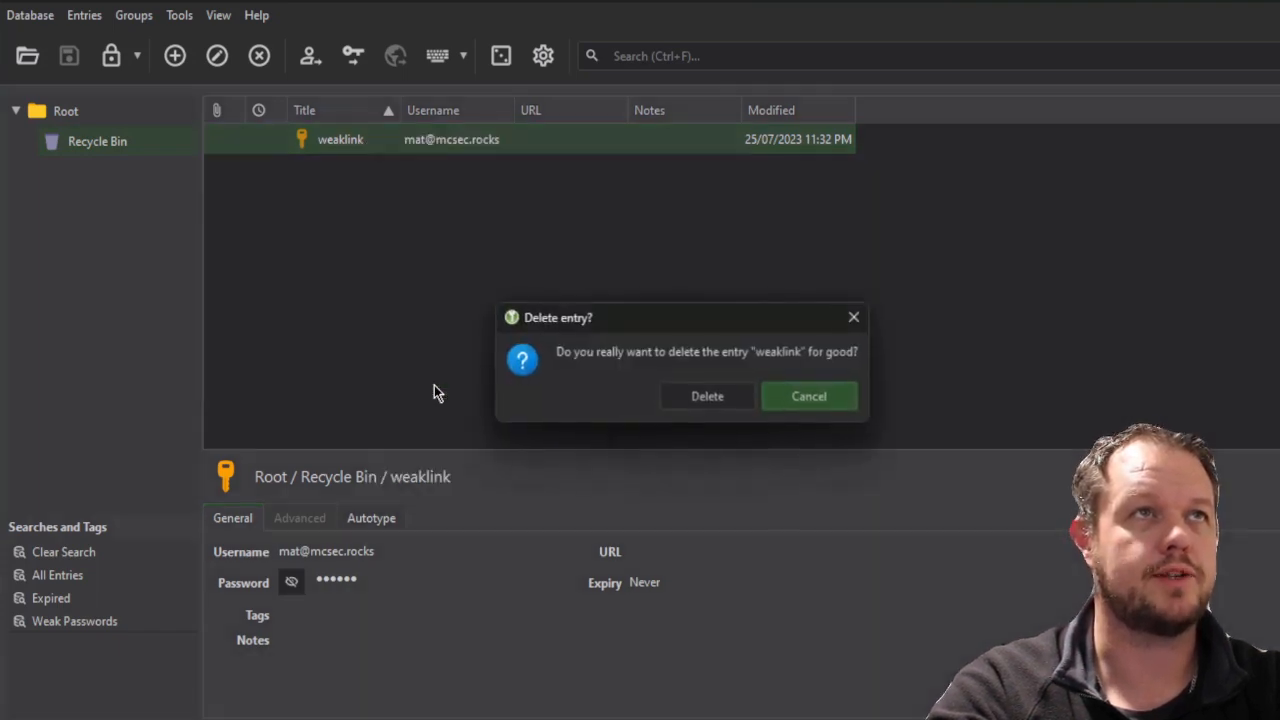
left_click(705, 397)
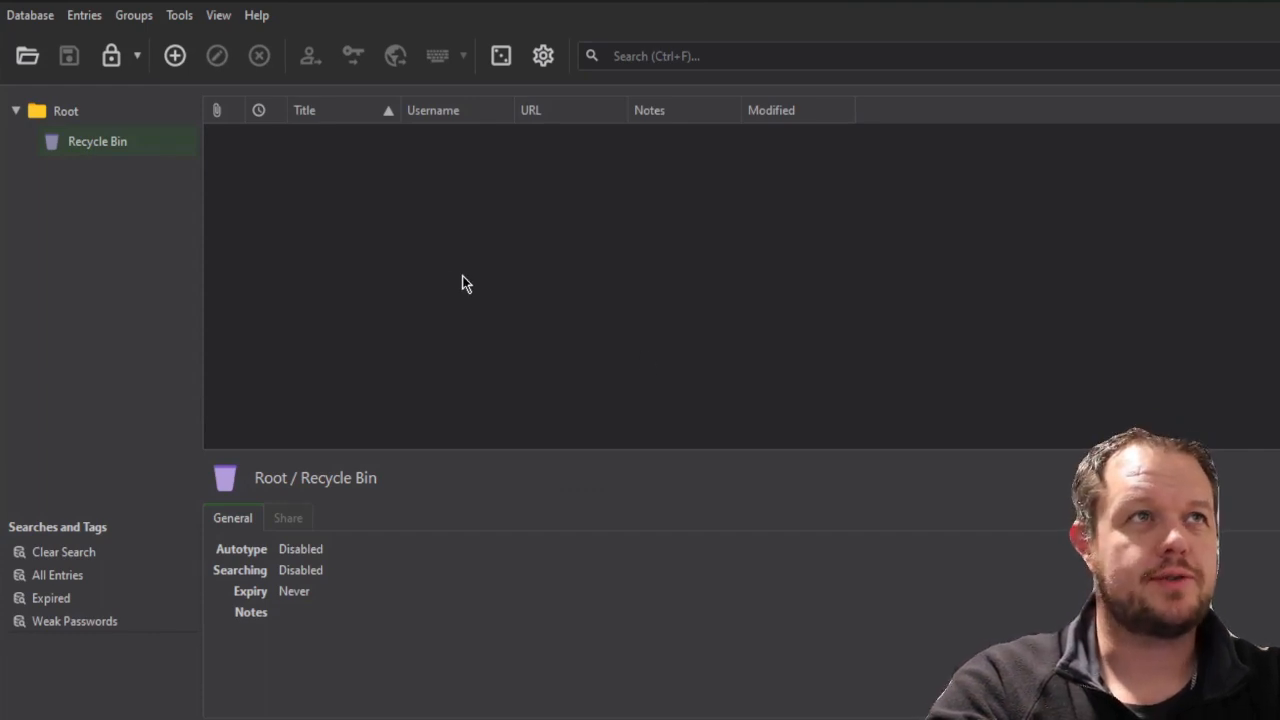
Lock the database, then unlock it with the master password, home-folder key file and Windows PIN
left_click(36, 18)
left_click(71, 211)
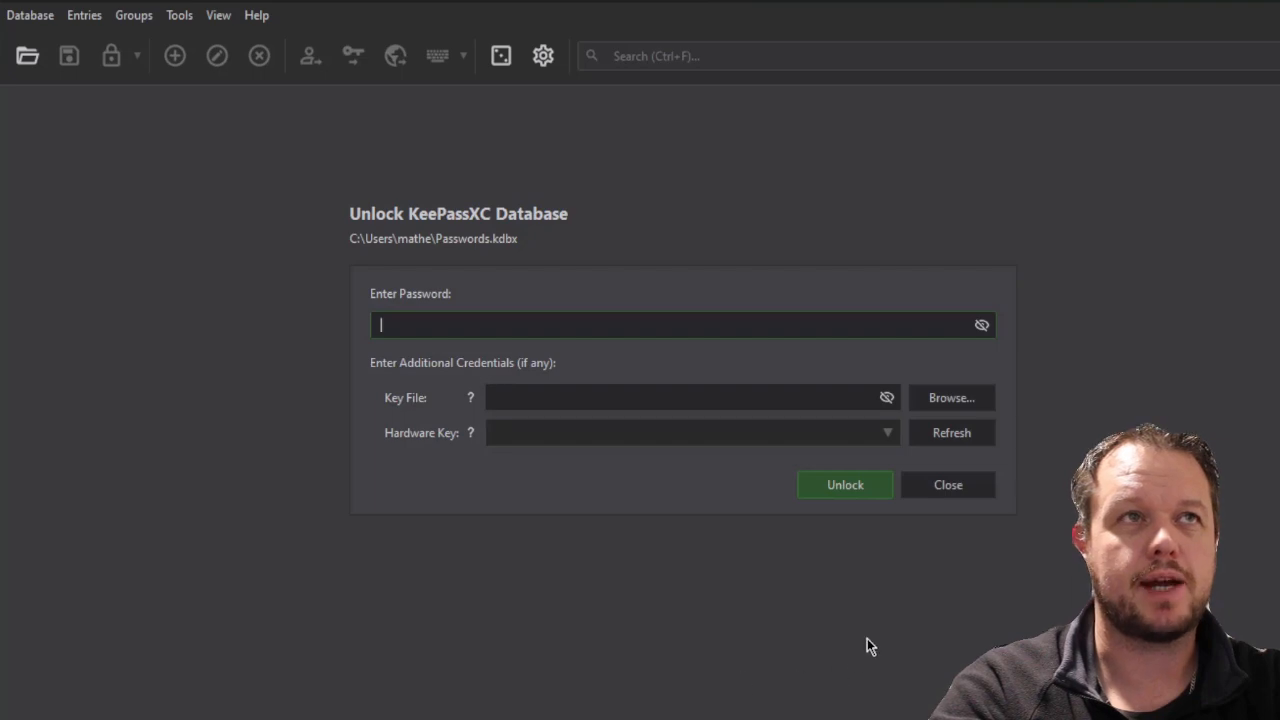
left_click(518, 397)
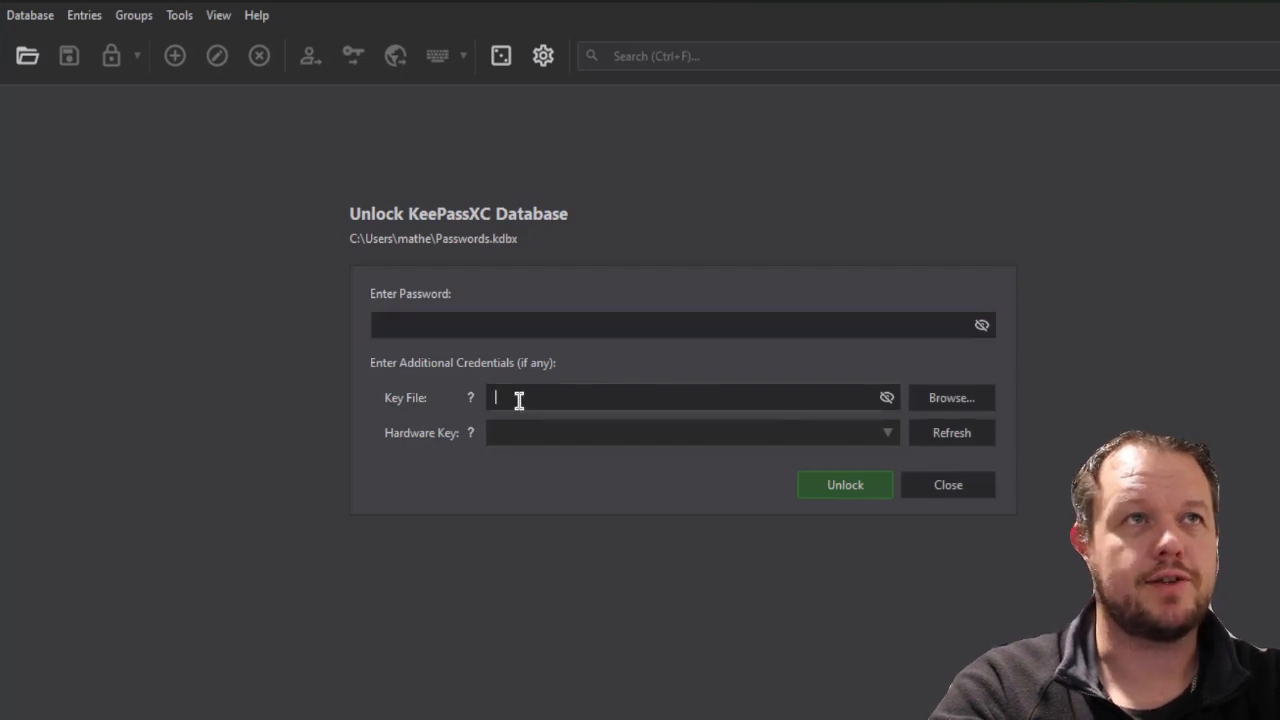
left_click(980, 397)
left_click(670, 245)
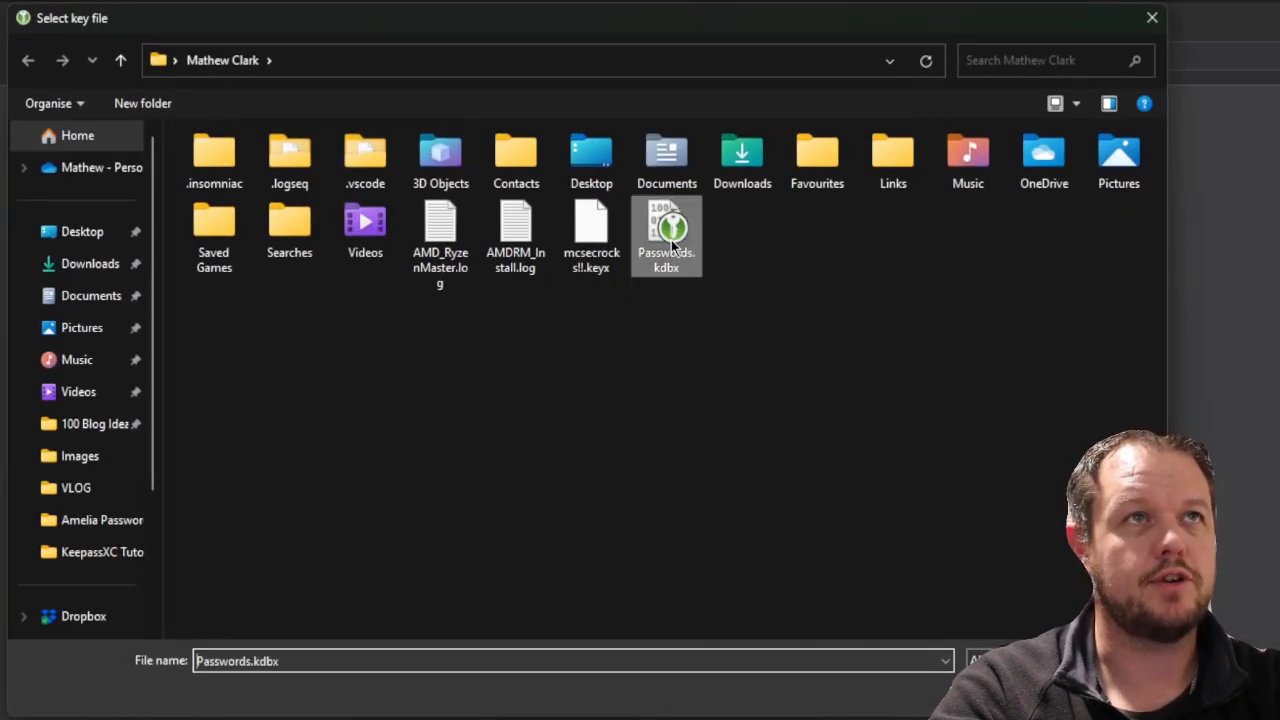
double_click(671, 245)
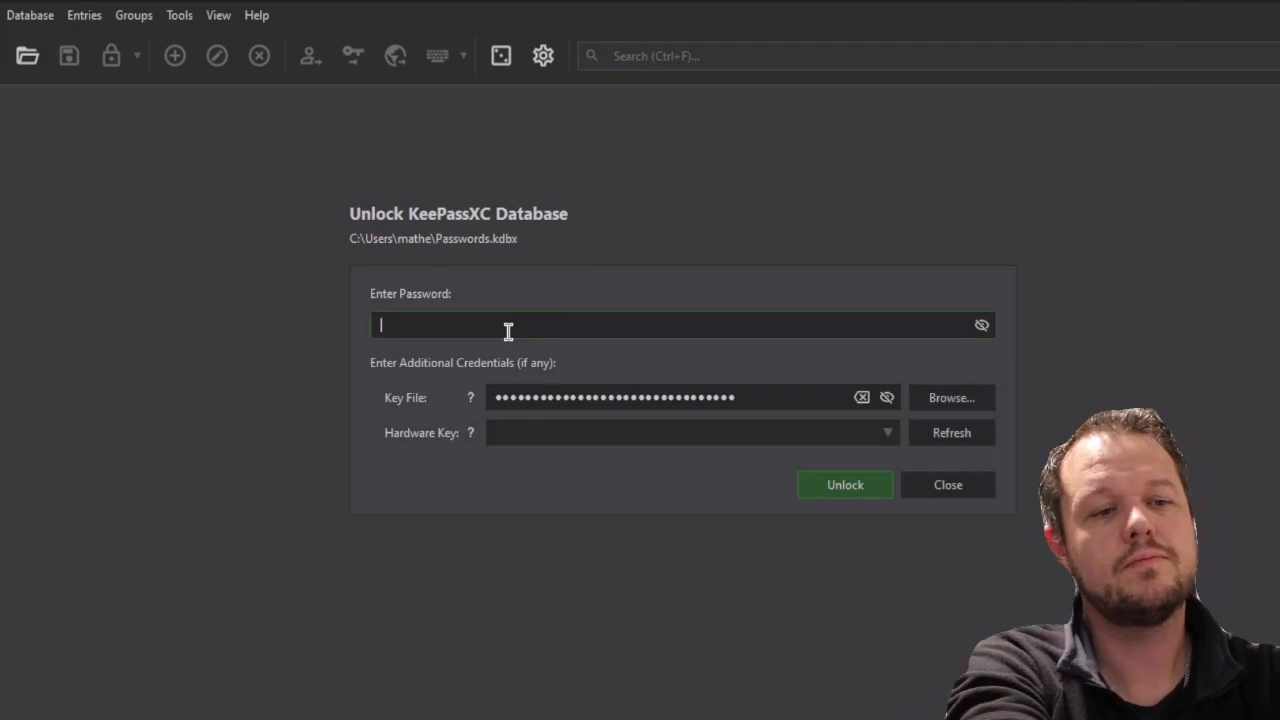
type("••••")
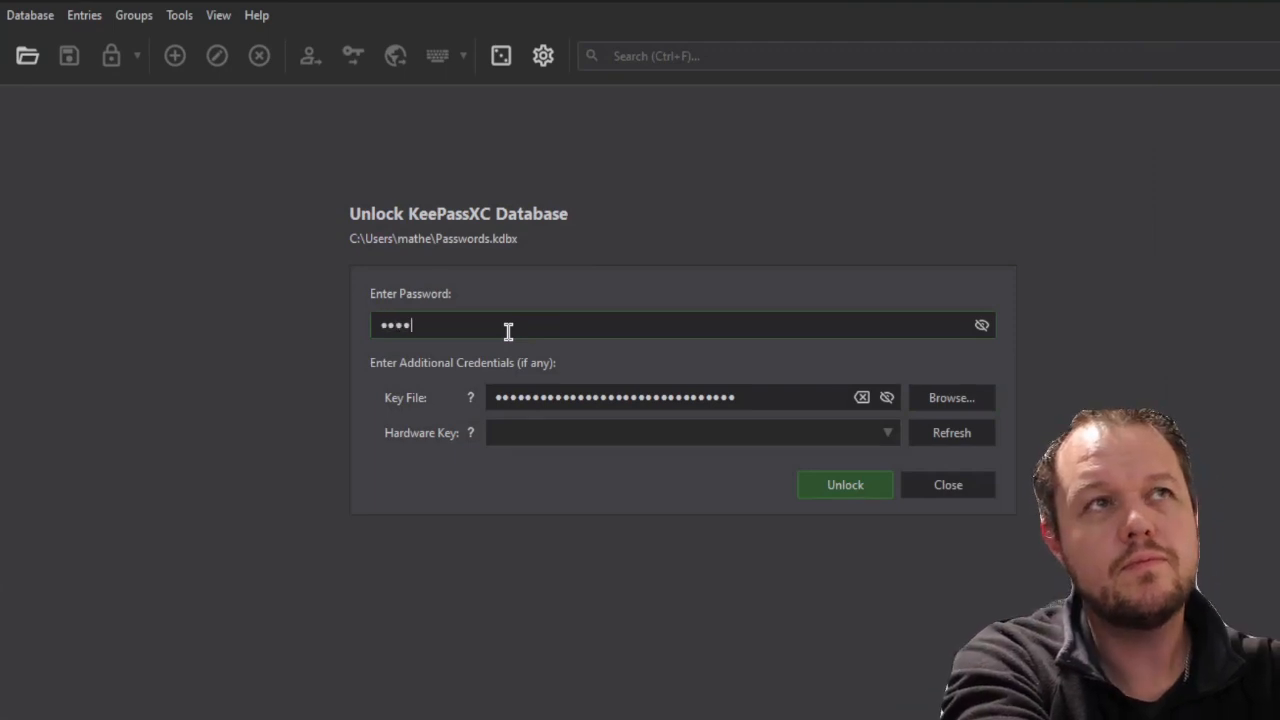
type("••••••••")
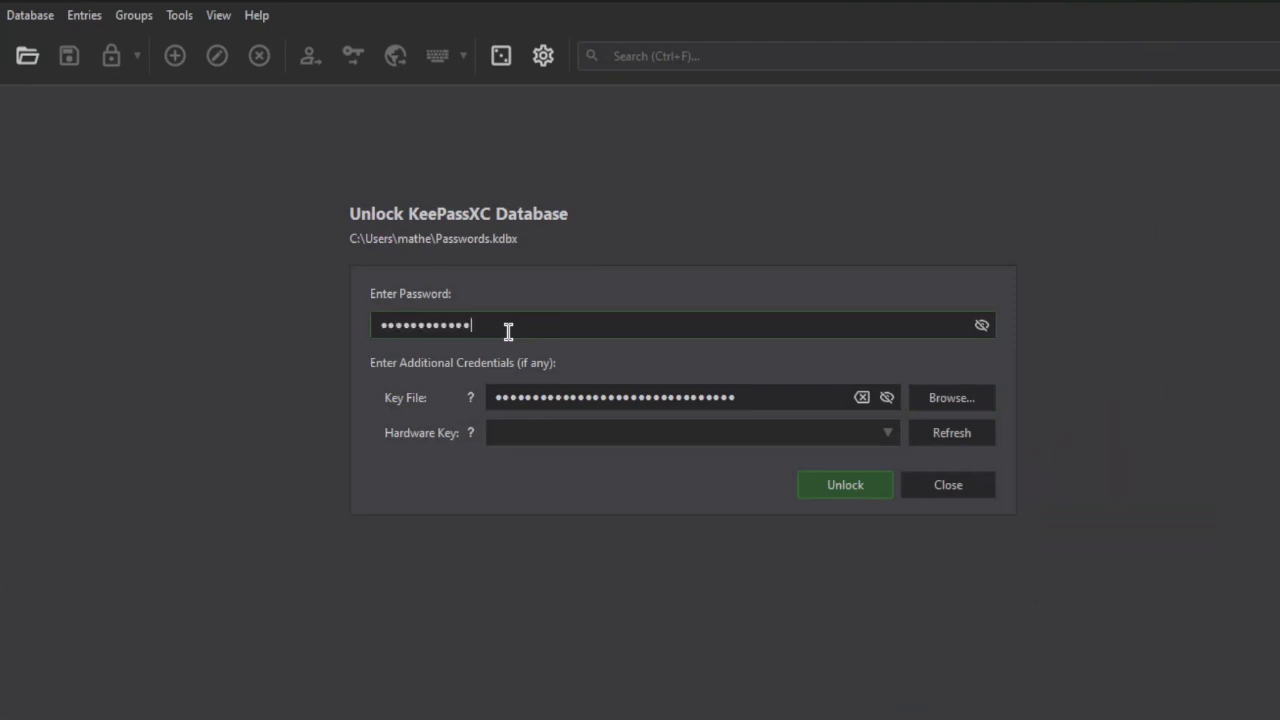
key("Return")
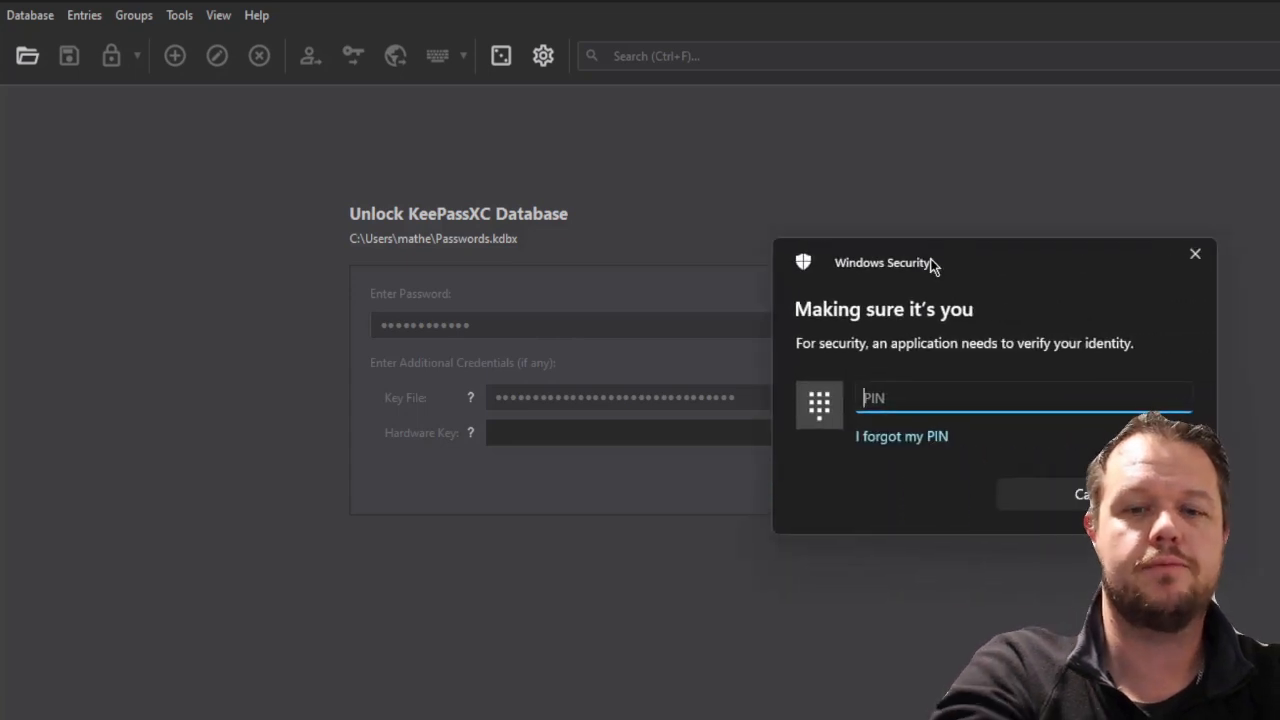
type("••••")
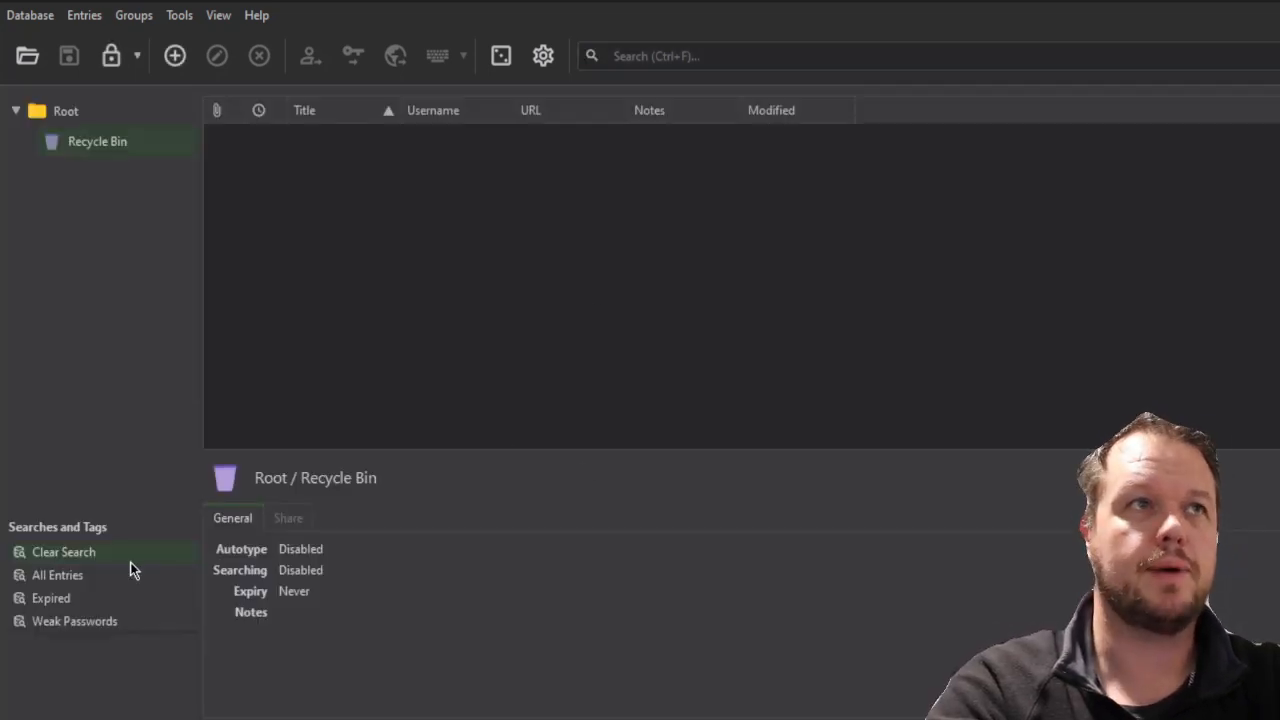
left_click(65, 111)
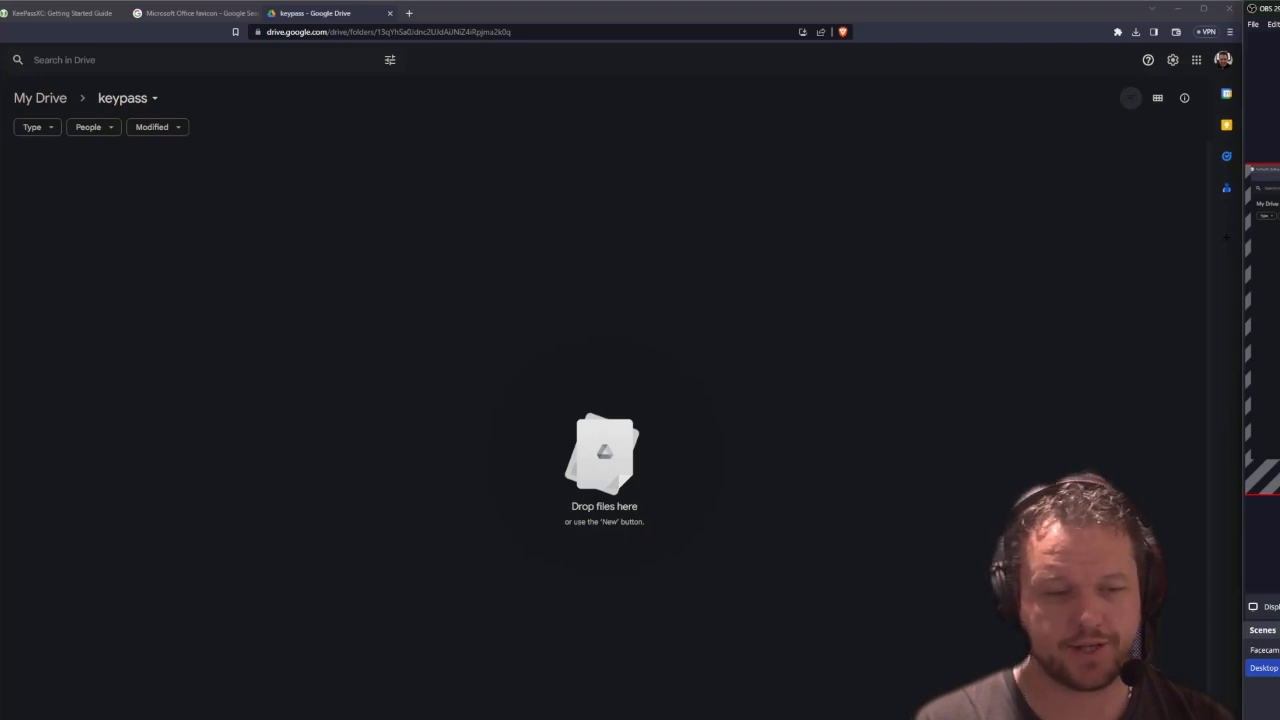
Switch to the folder with the database files and select Passwords.kdbx and mcsec.keyx
key("alt+Tab")
left_click_drag(1171, 327, 541, 405)
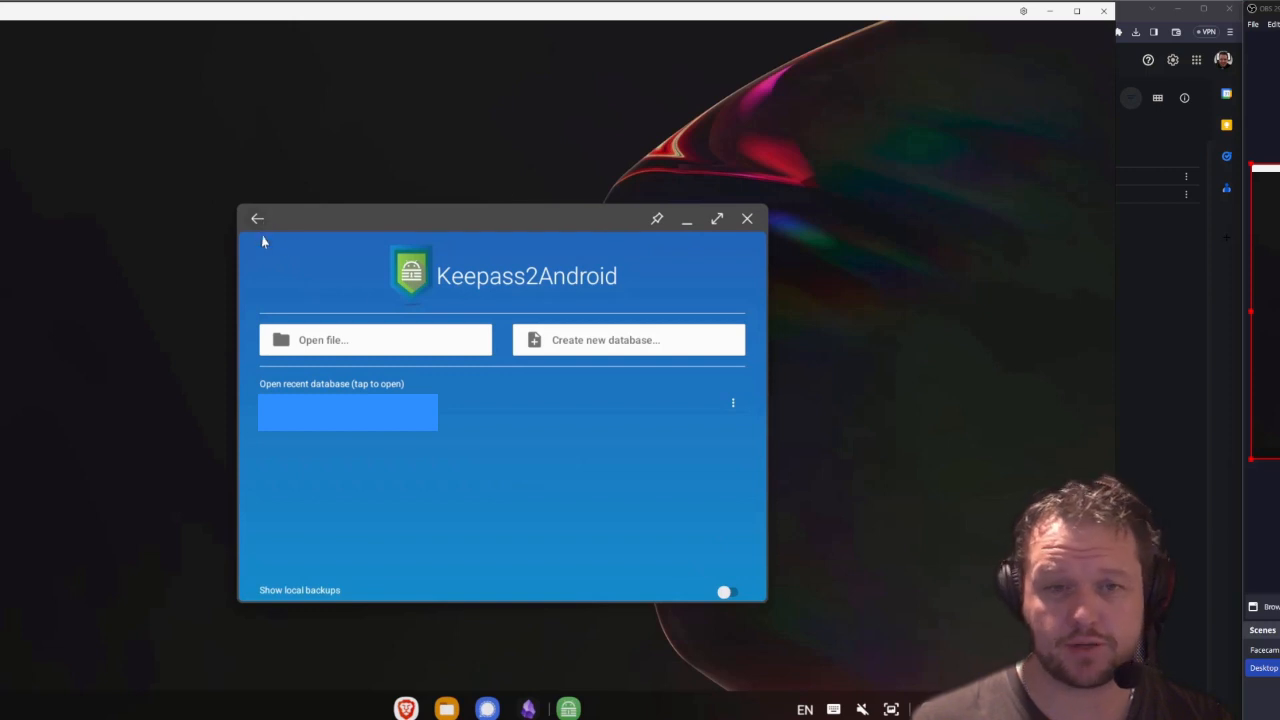
Open an existing database from Google Drive, granting Keepass2Android access to the Google account
left_click(309, 343)
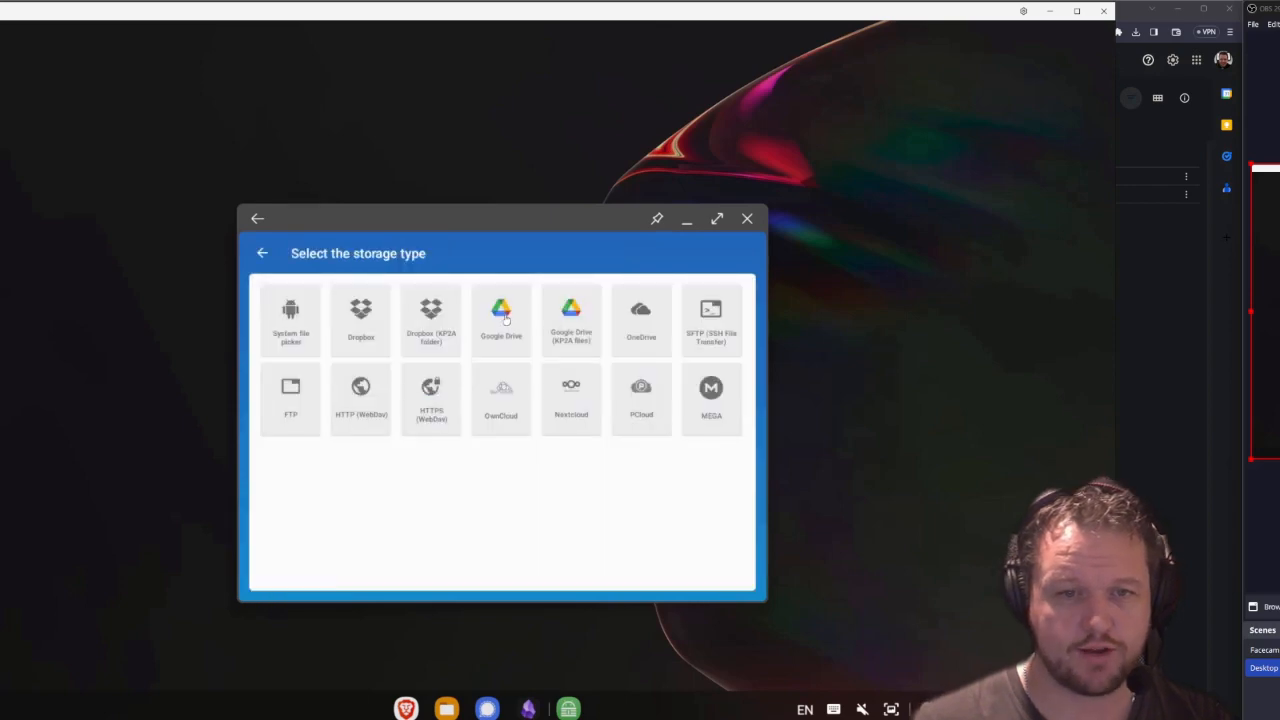
left_click(505, 318)
left_click(509, 526)
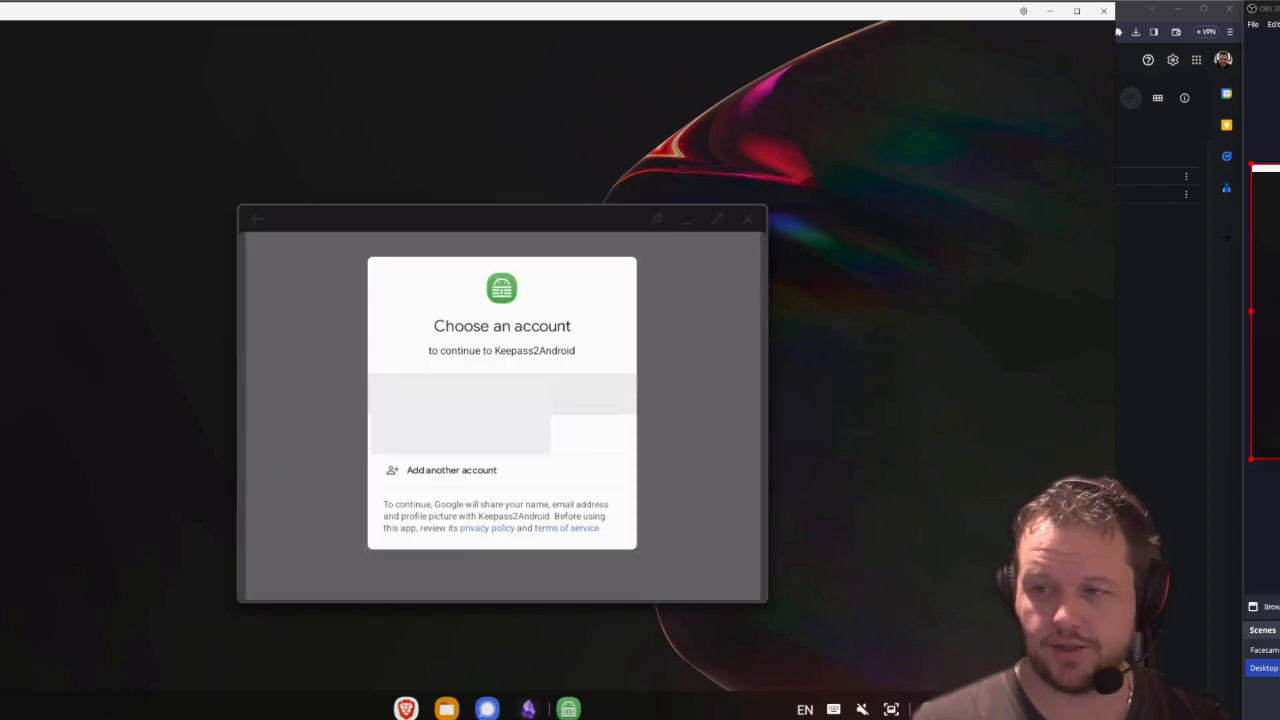
left_click(593, 414)
left_click(503, 406)
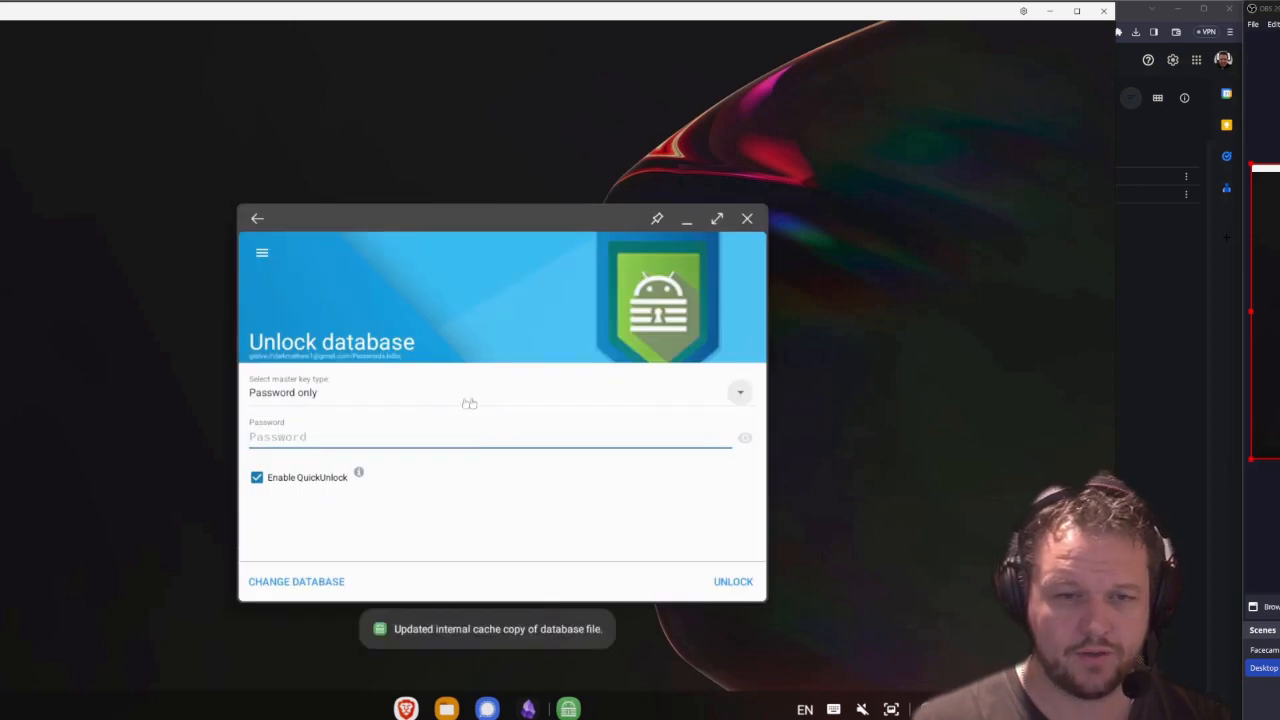
Set the master key to Password + Key file, choosing mcsec.keyx from Google Drive
left_click(740, 392)
left_click(324, 436)
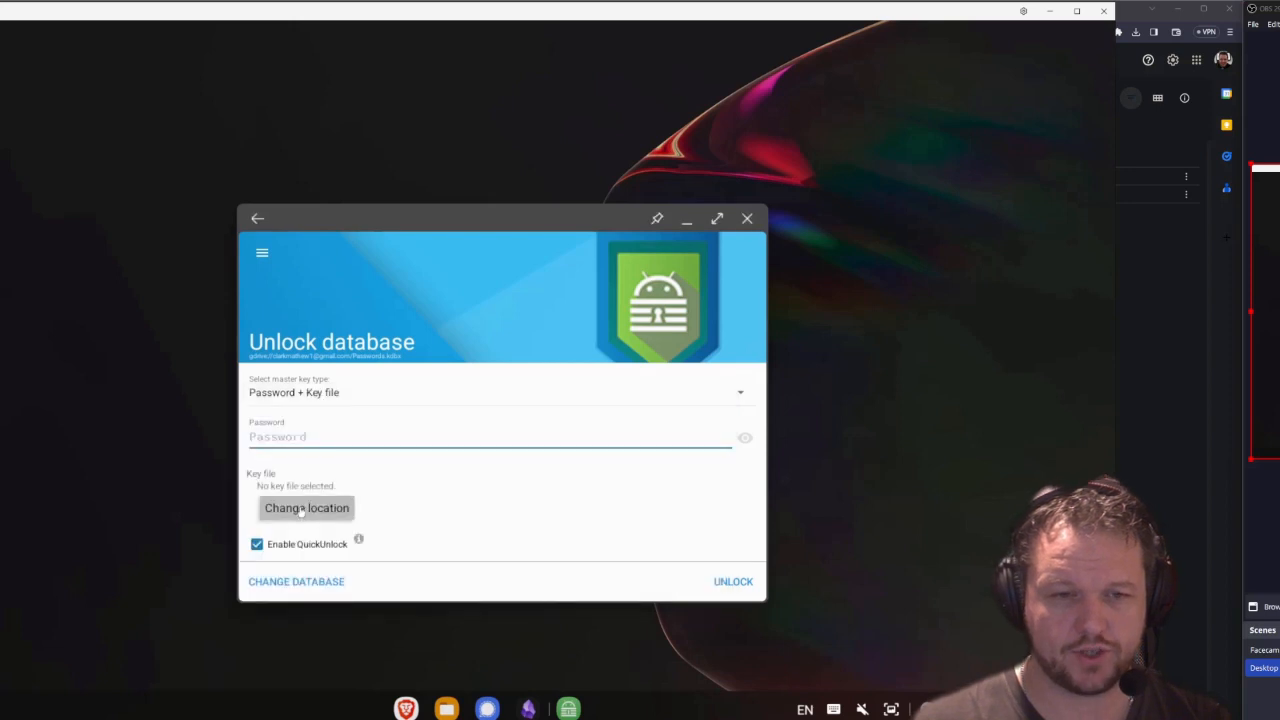
left_click(301, 512)
left_click(502, 320)
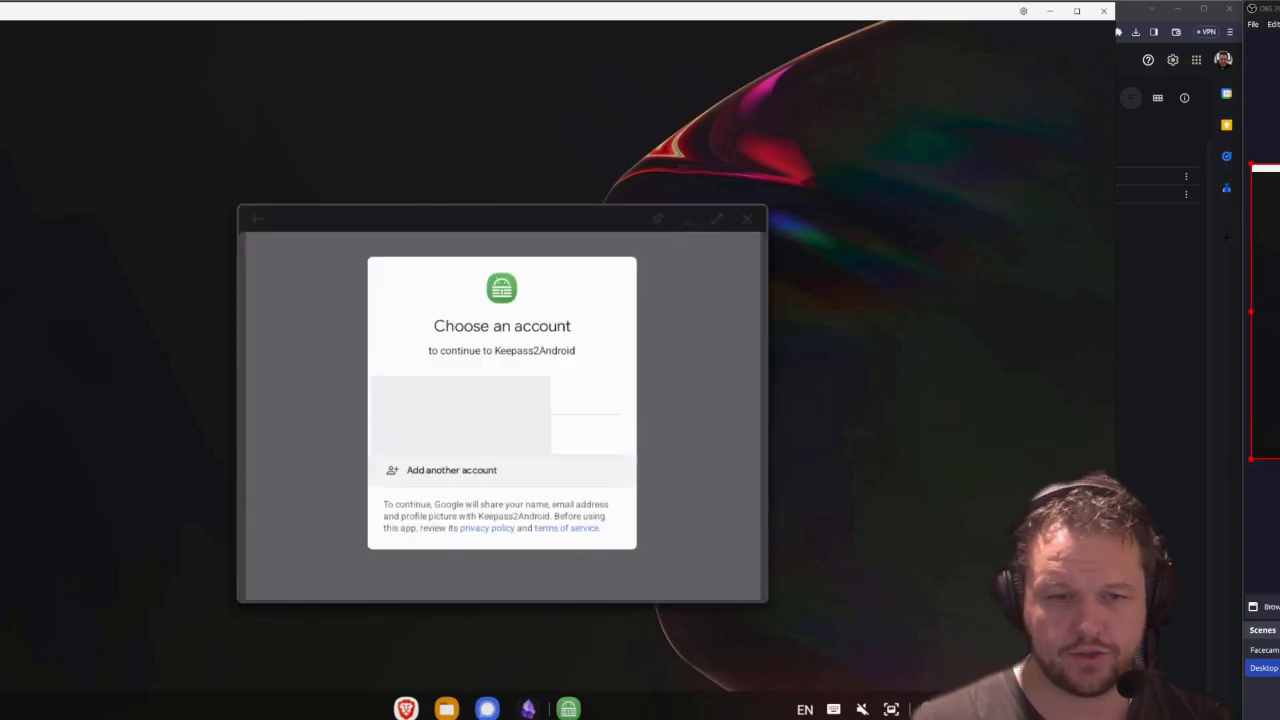
left_click(434, 398)
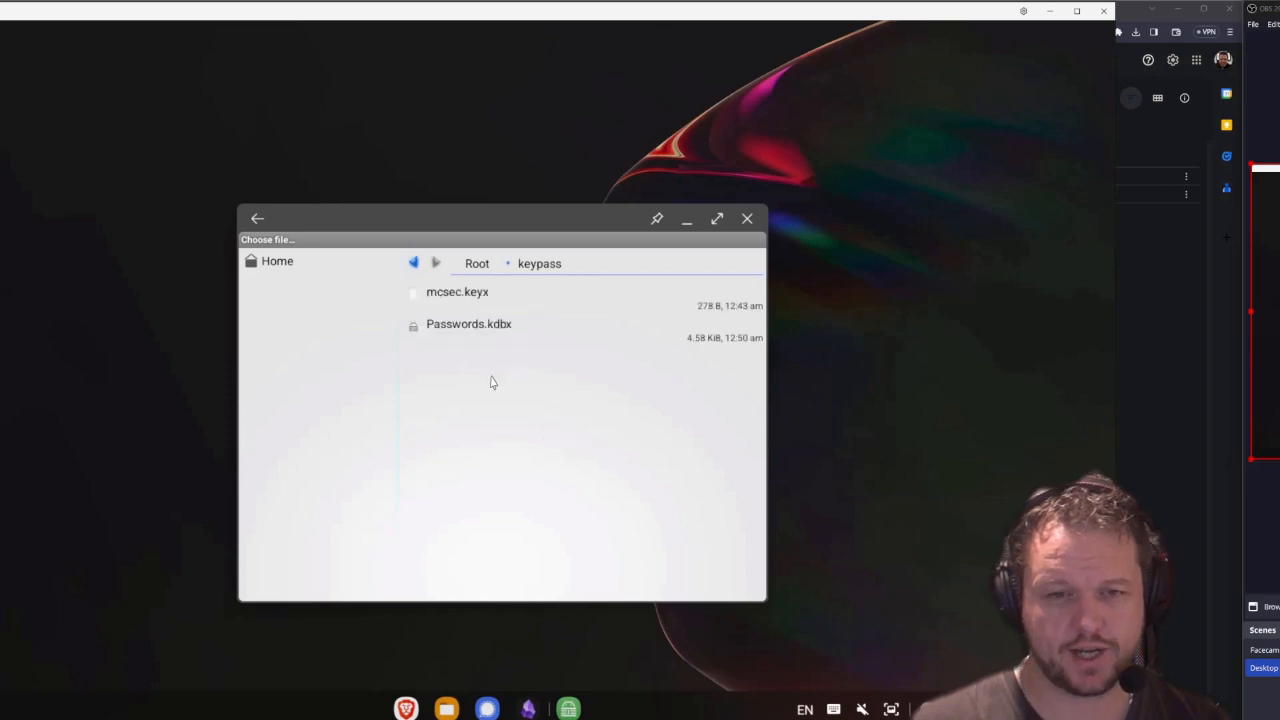
left_click(470, 330)
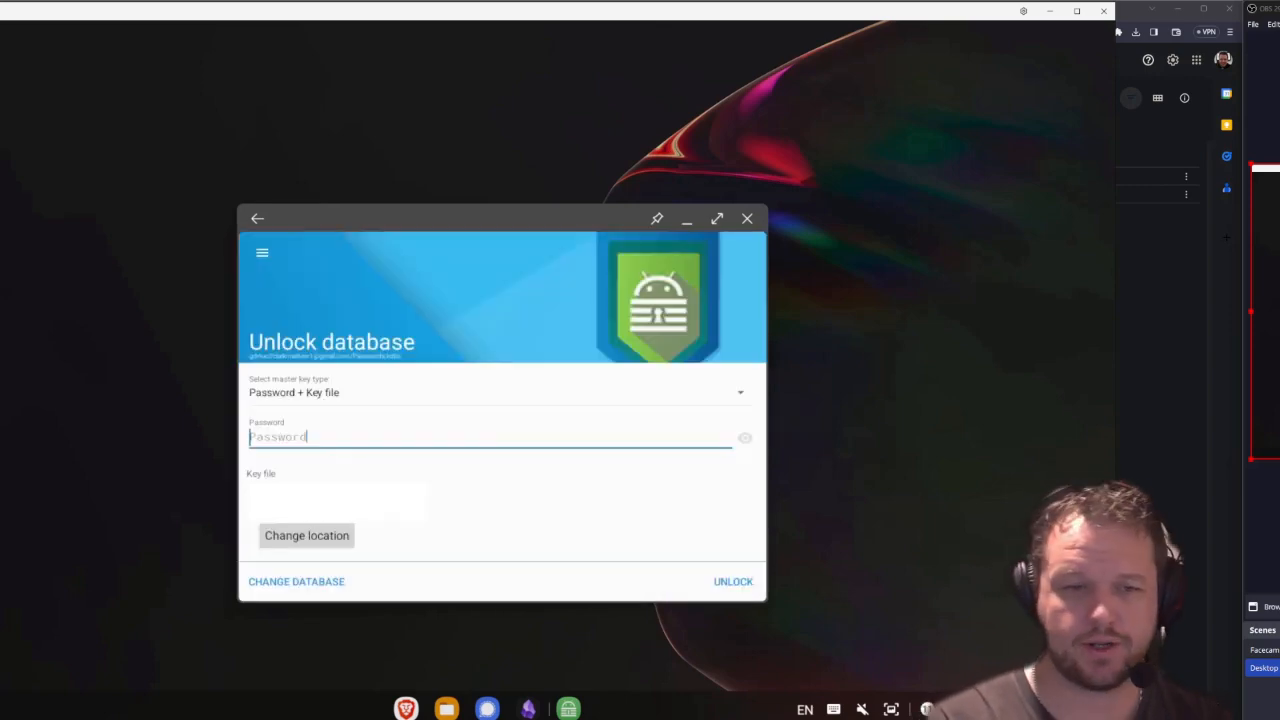